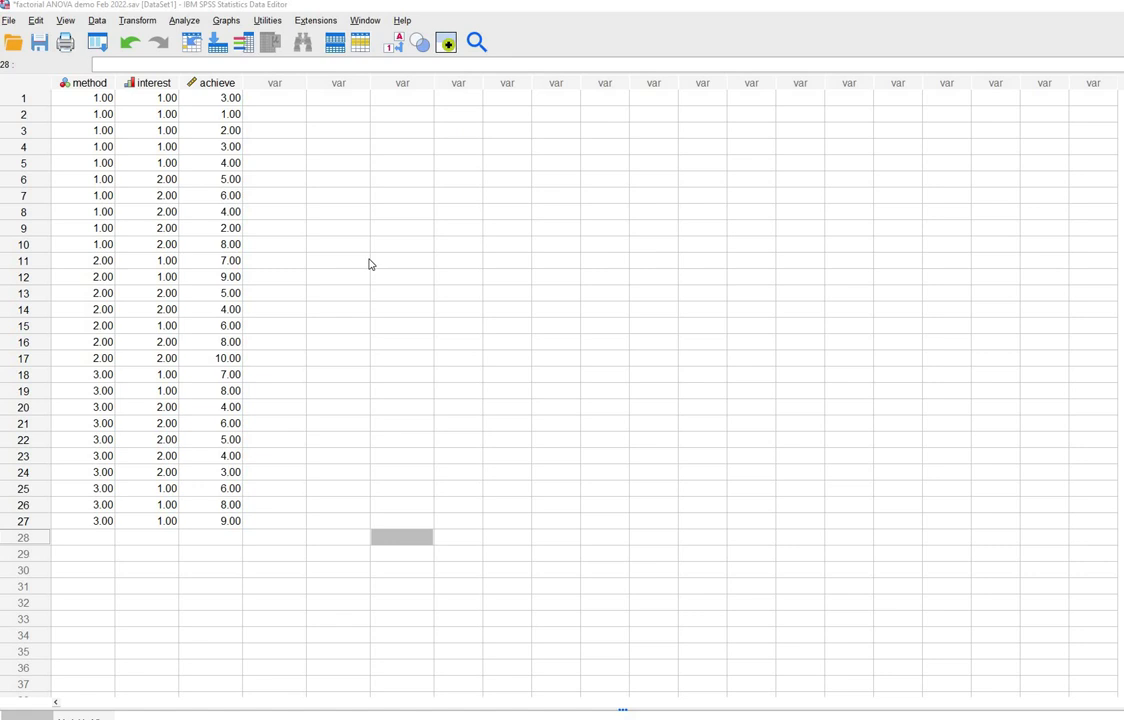
# Step: Examine the method, interest and achieve variables in the dataset, including how the levels of method and interest are coded
pyautogui.click(90, 82)
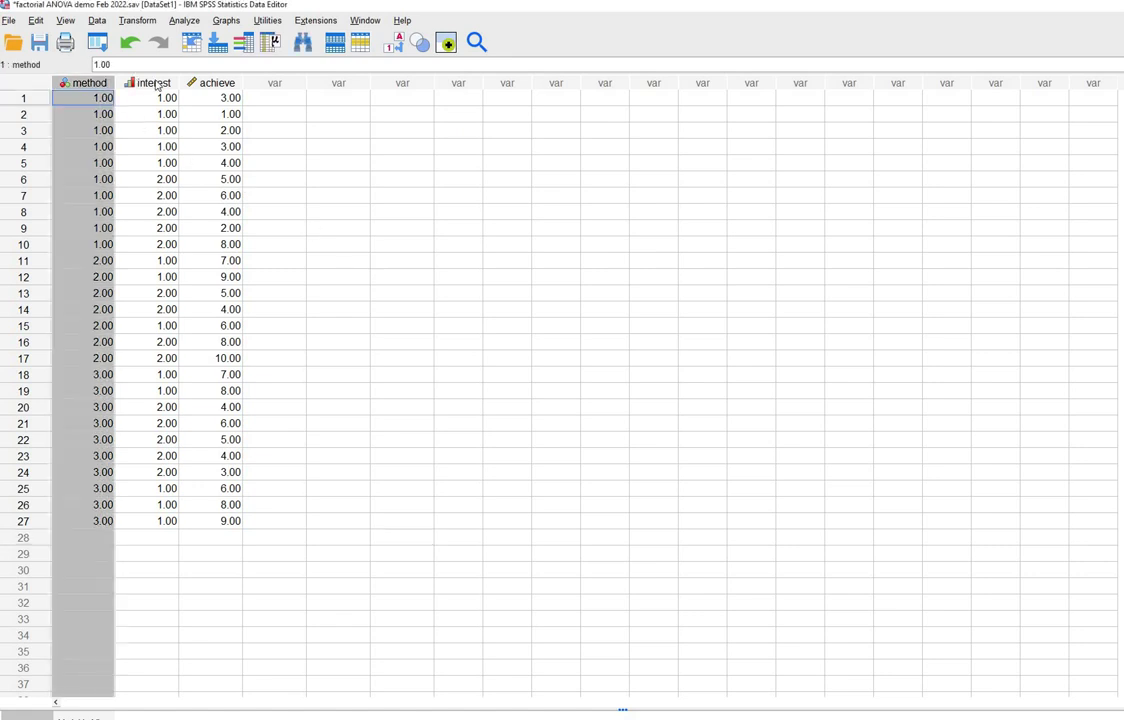
pyautogui.click(142, 83)
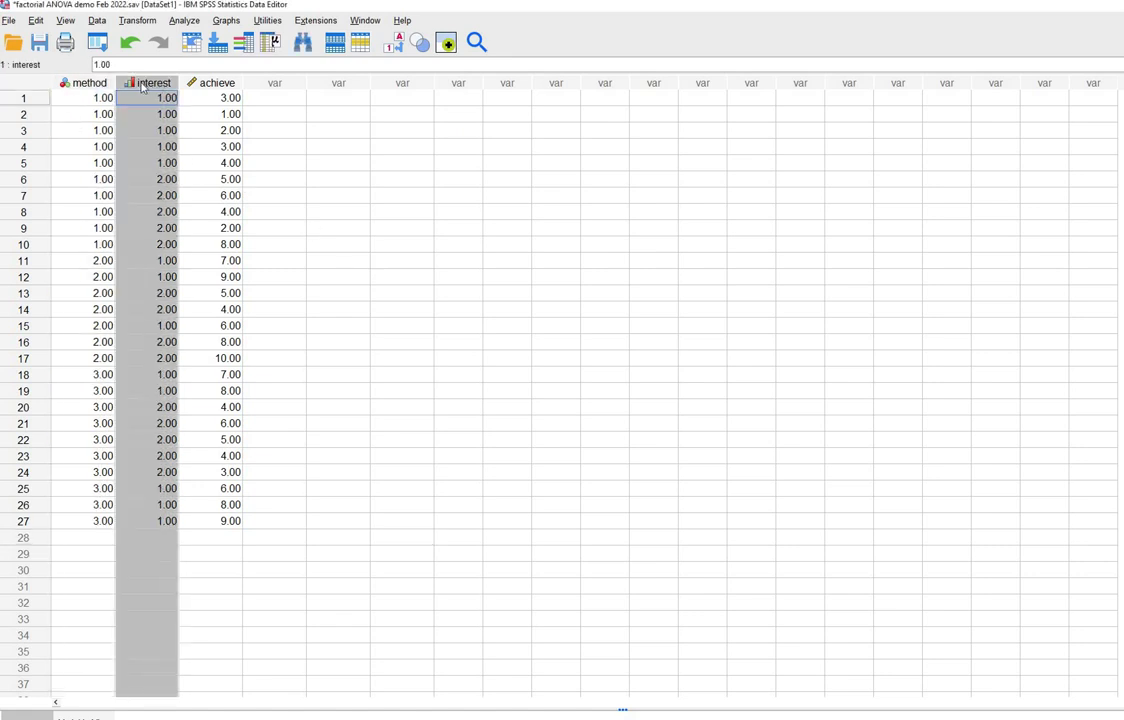
pyautogui.click(207, 85)
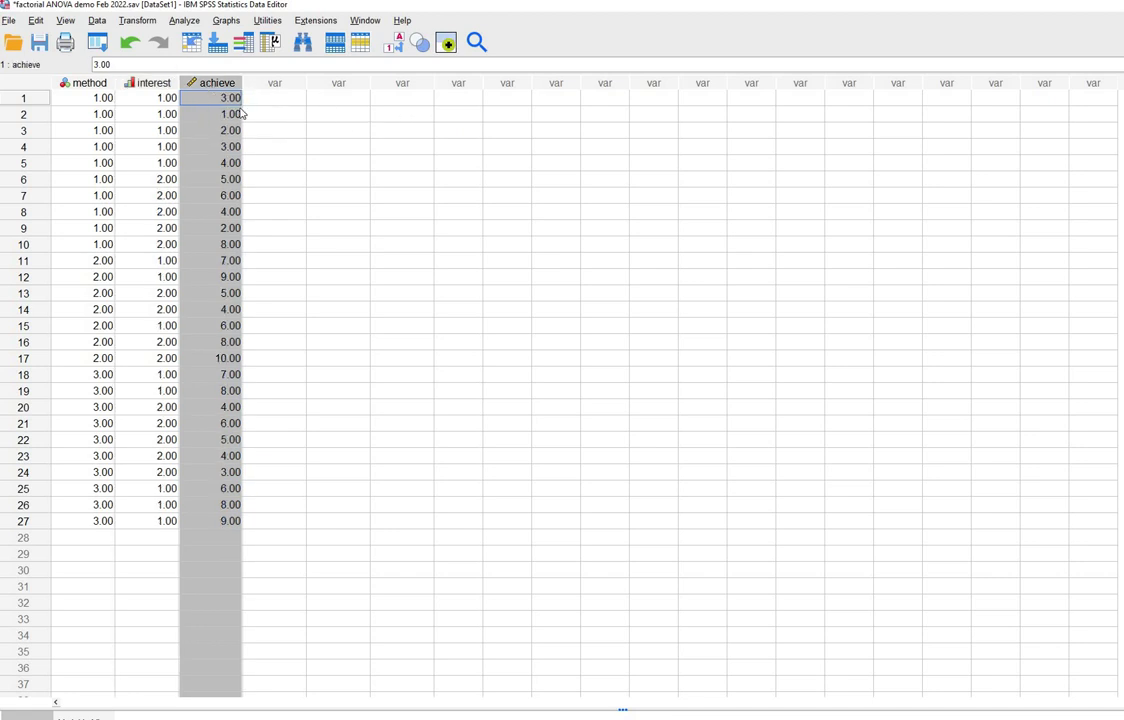
pyautogui.click(88, 83)
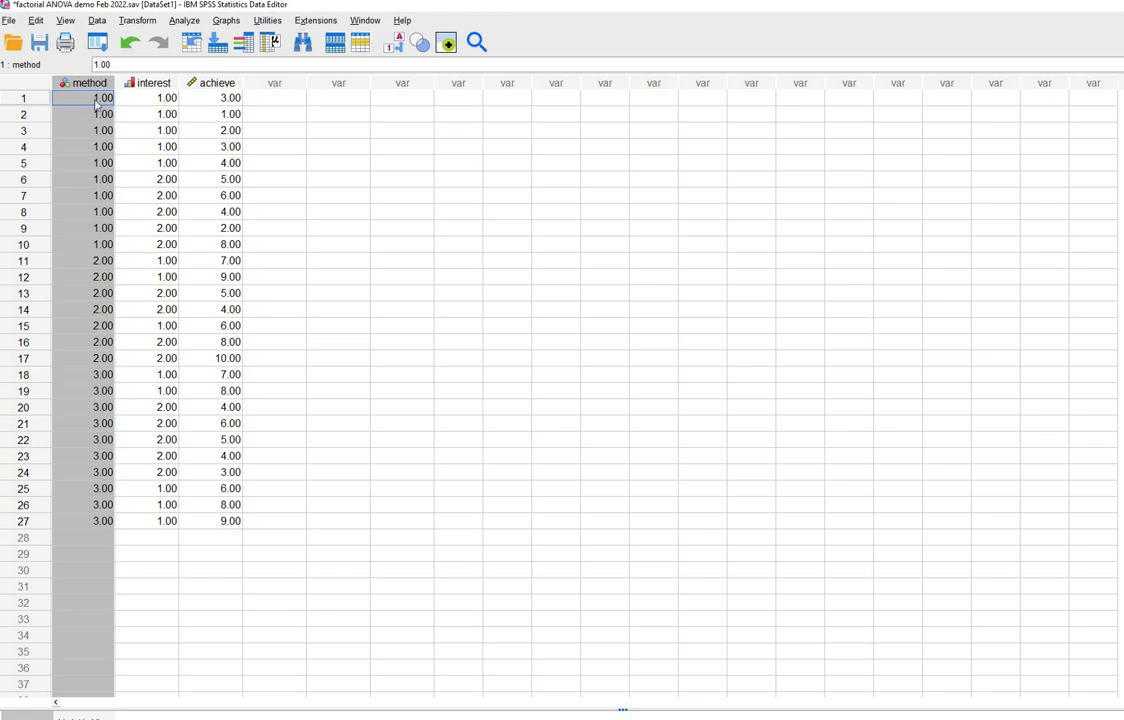
pyautogui.click(96, 102)
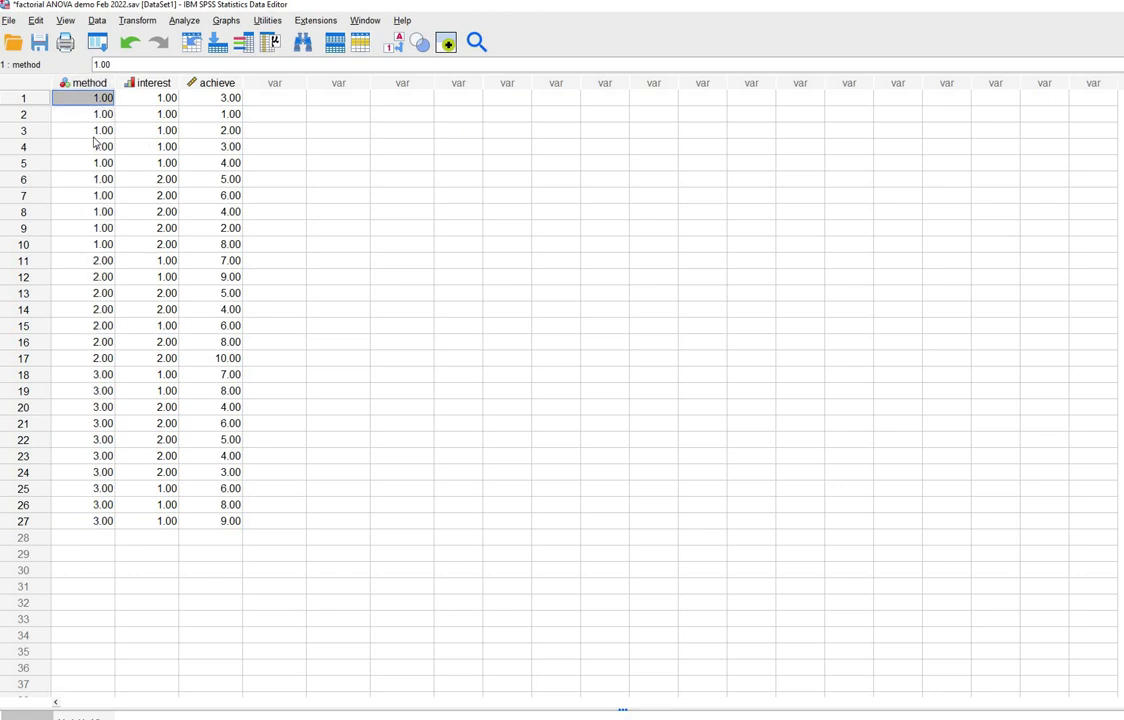
pyautogui.click(88, 262)
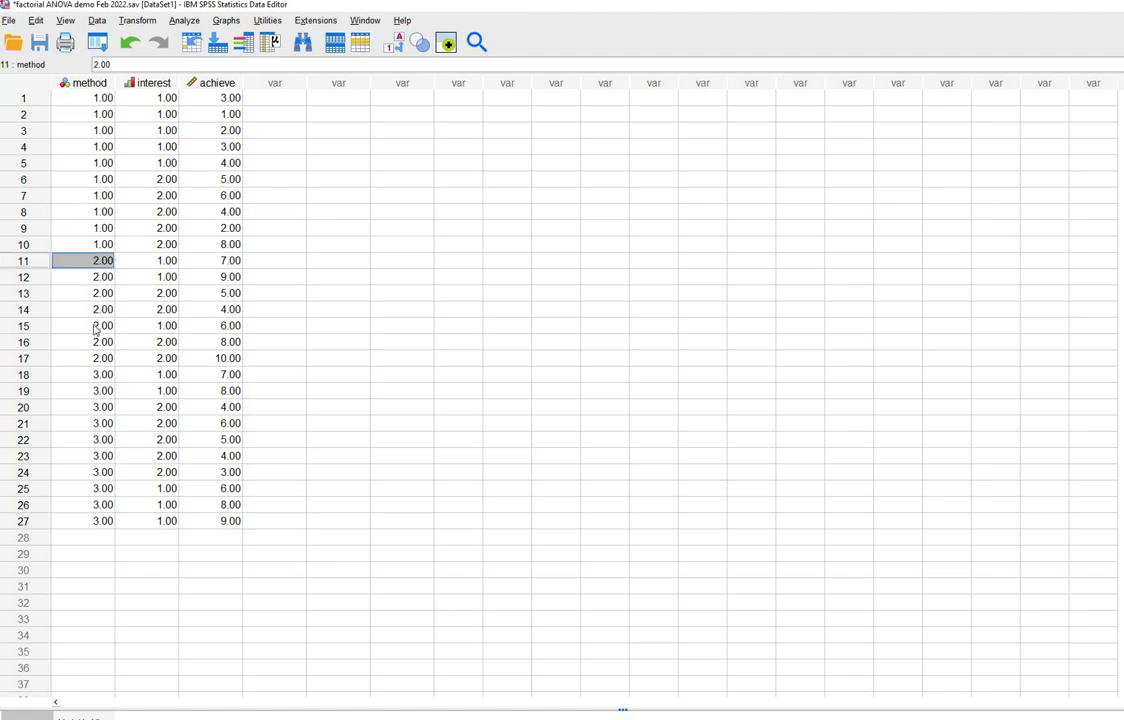
pyautogui.click(92, 358)
pyautogui.click(100, 378)
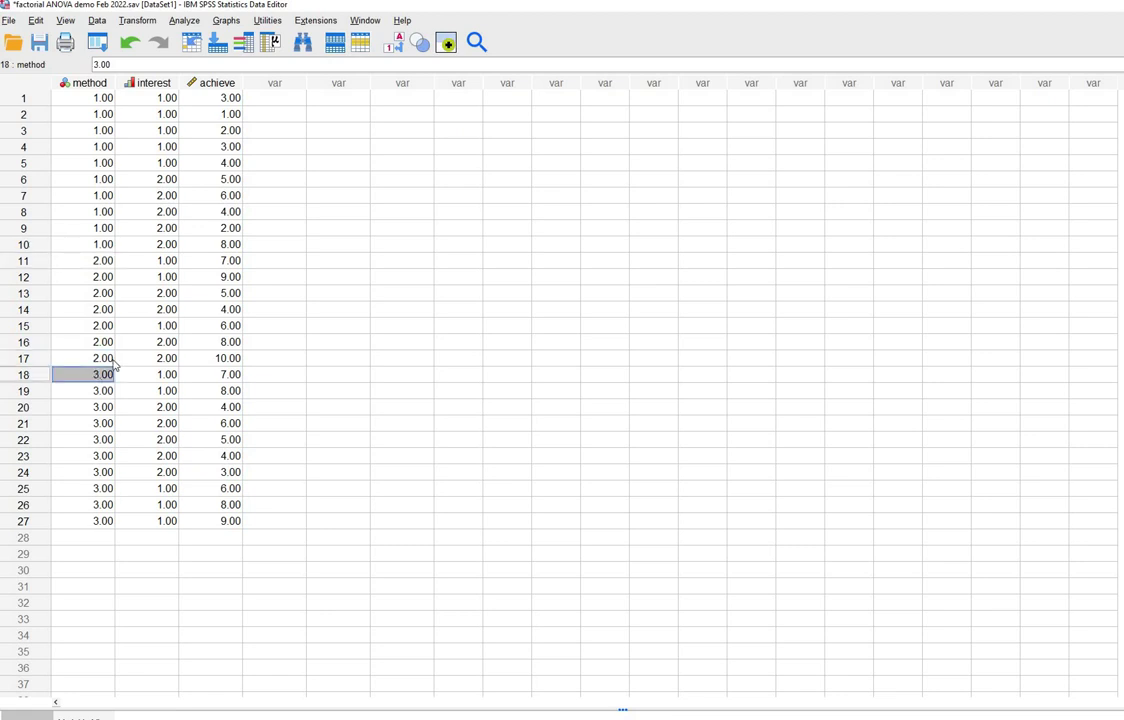
pyautogui.click(163, 99)
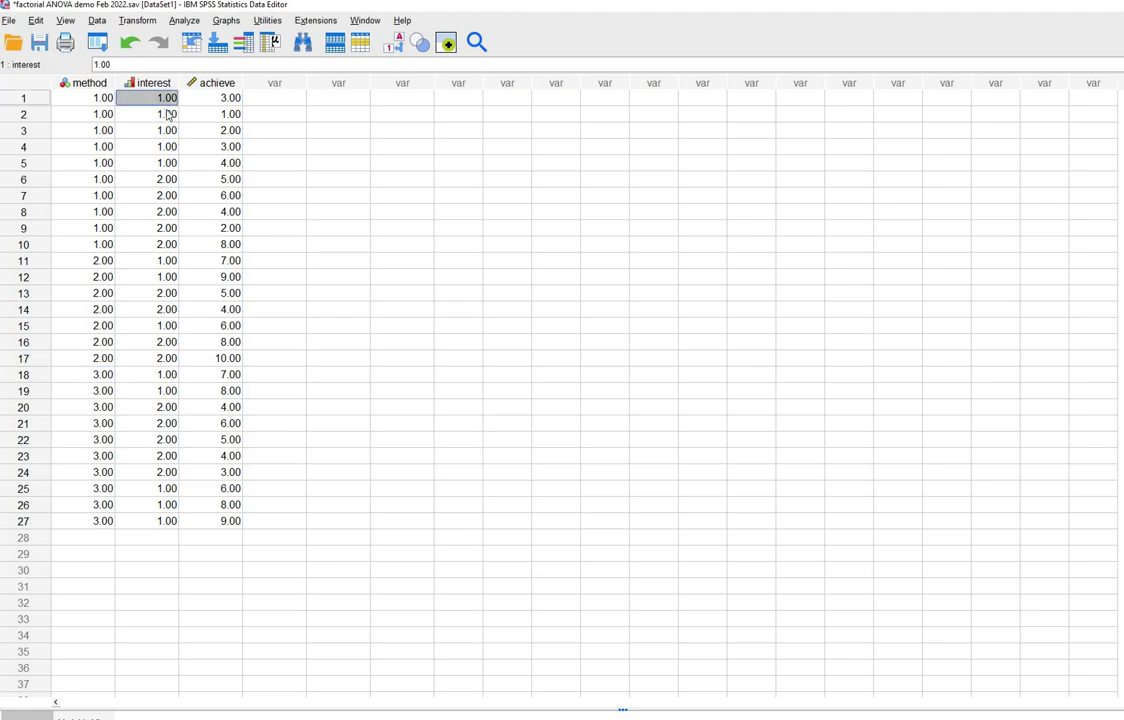
pyautogui.click(170, 177)
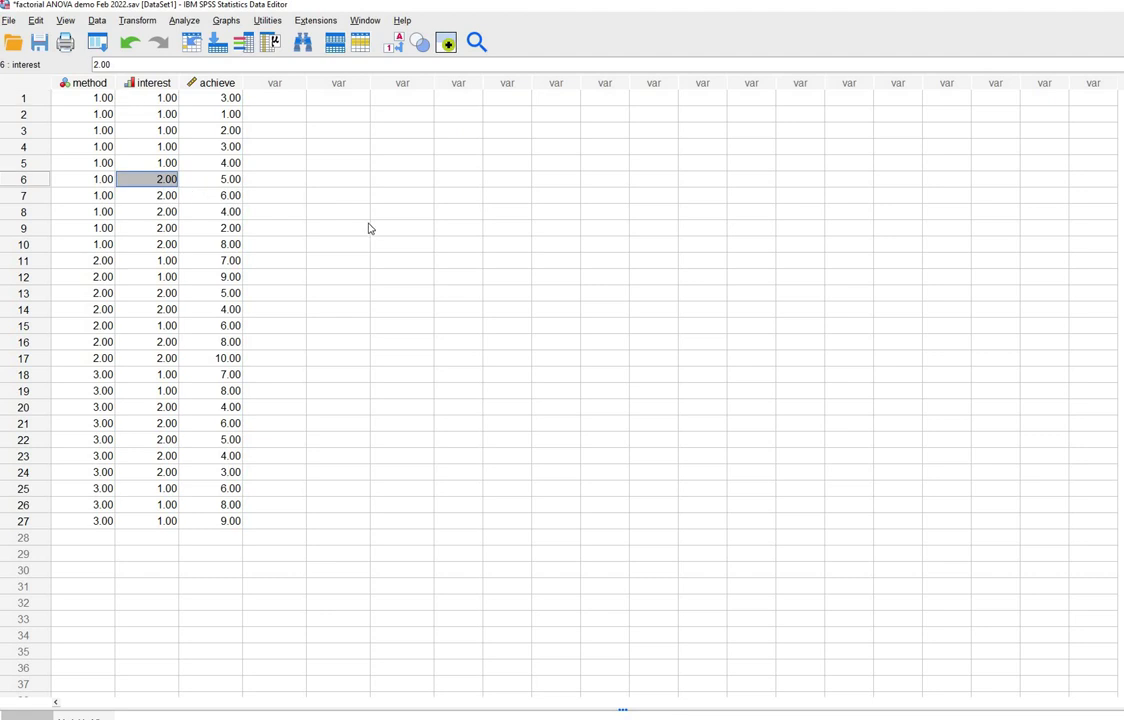
pyautogui.click(378, 229)
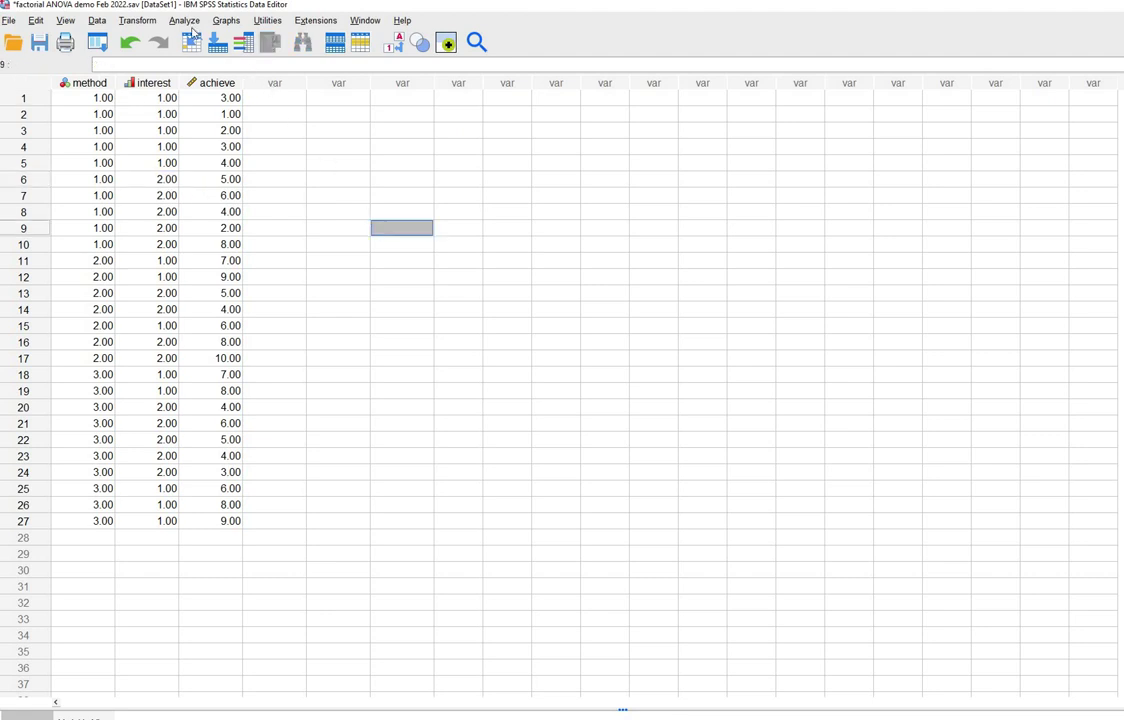
# Step: Set up a univariate general linear model with method and interest as fixed factors and achieve as the dependent variable
pyautogui.click(185, 21)
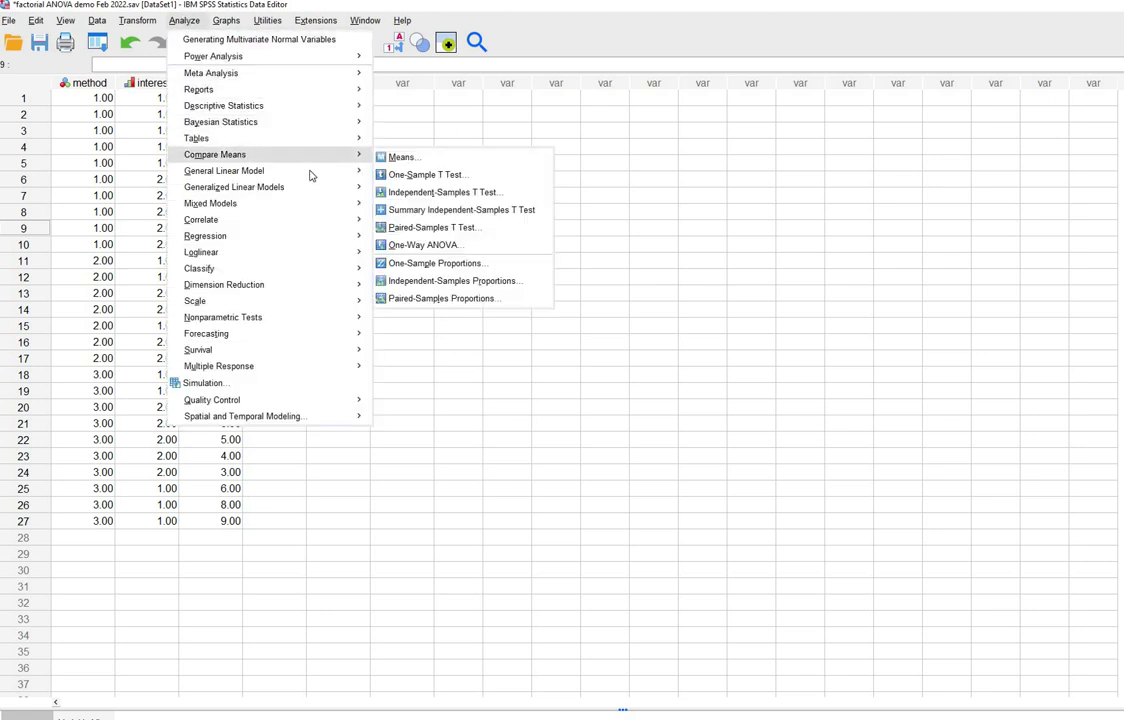
pyautogui.moveTo(337, 177)
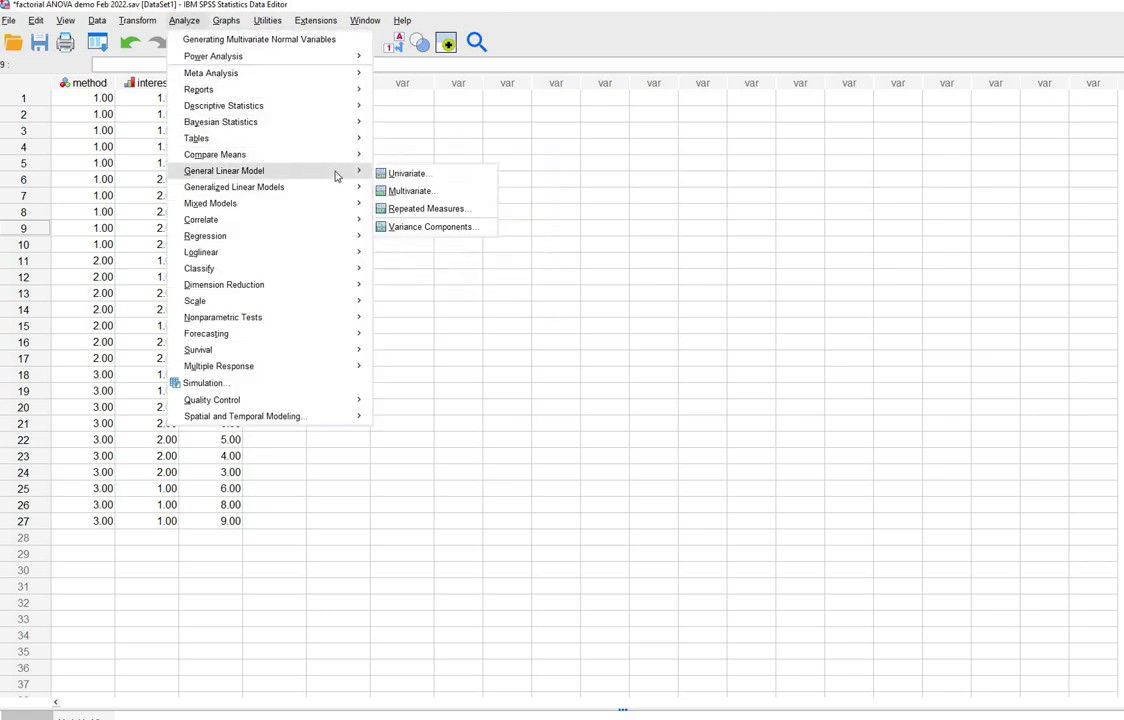
pyautogui.click(413, 175)
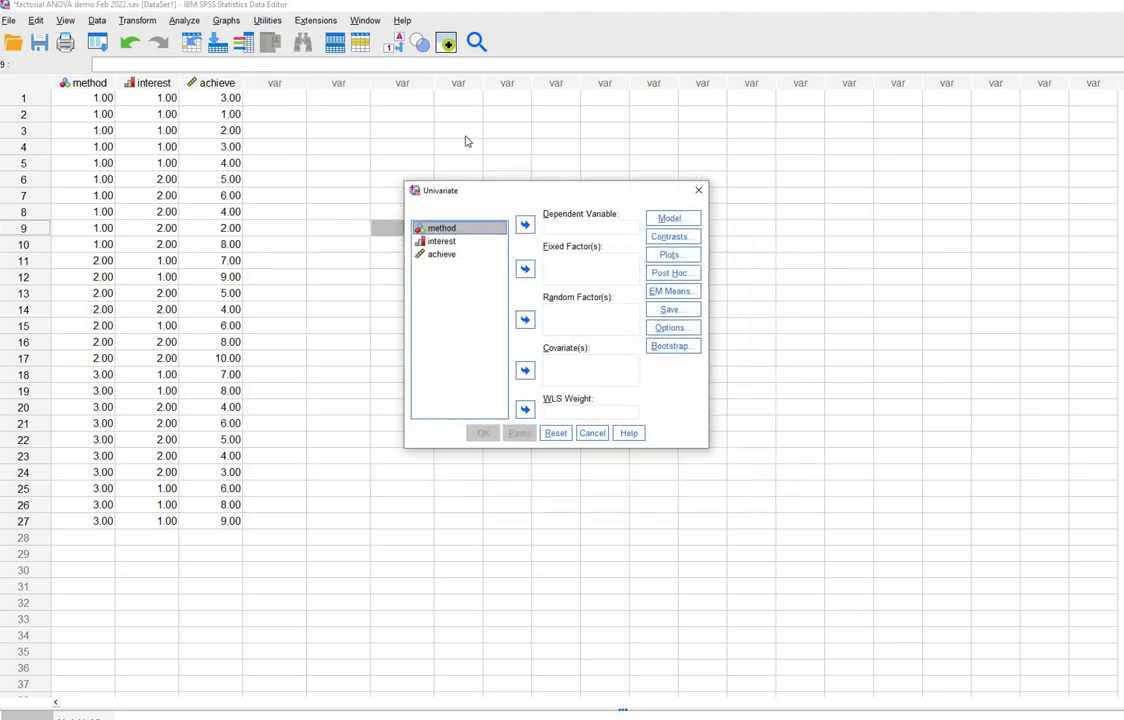
pyautogui.click(487, 214)
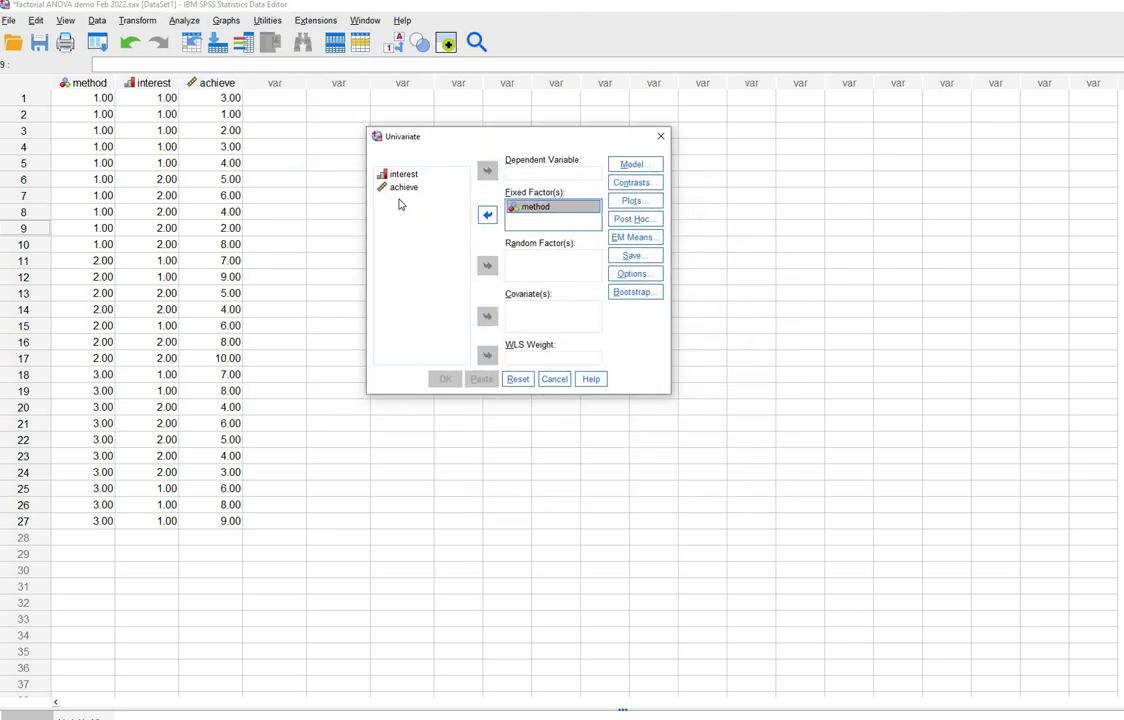
pyautogui.click(402, 175)
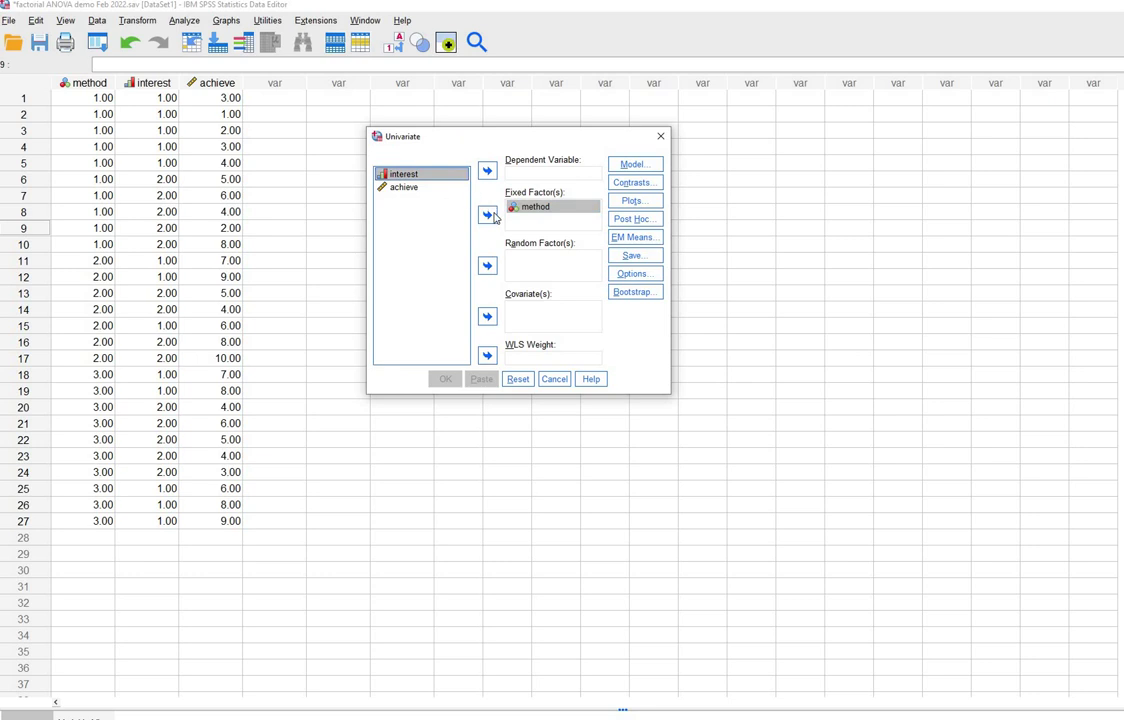
pyautogui.click(490, 216)
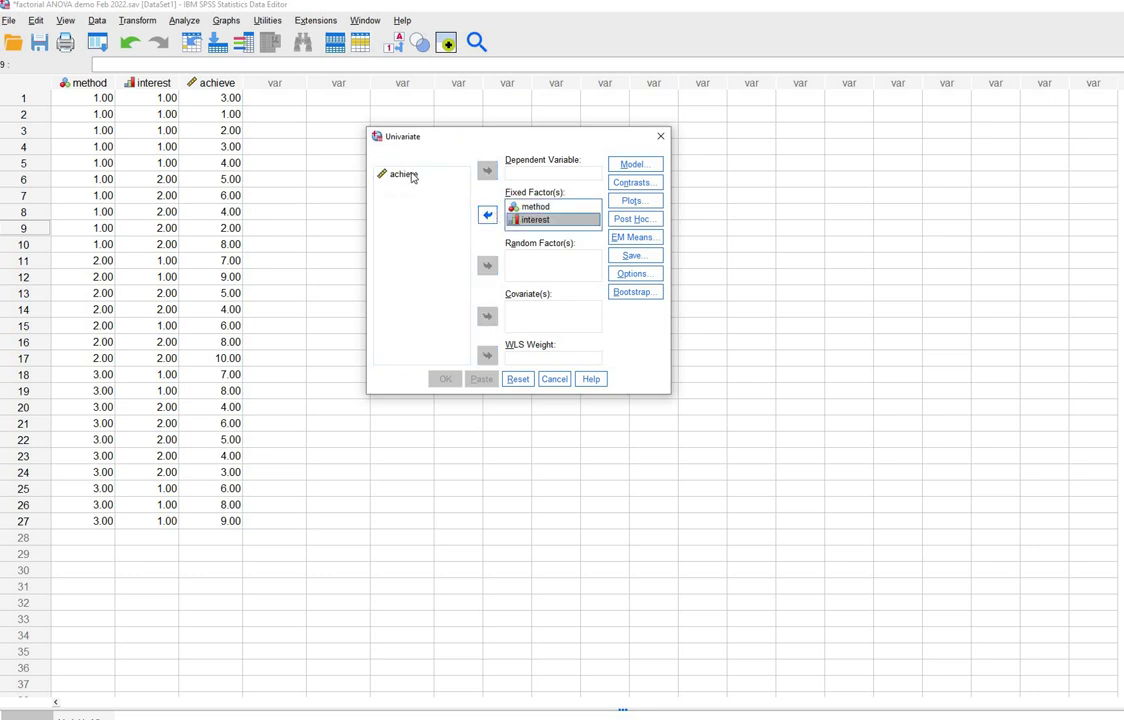
pyautogui.click(410, 175)
pyautogui.click(487, 172)
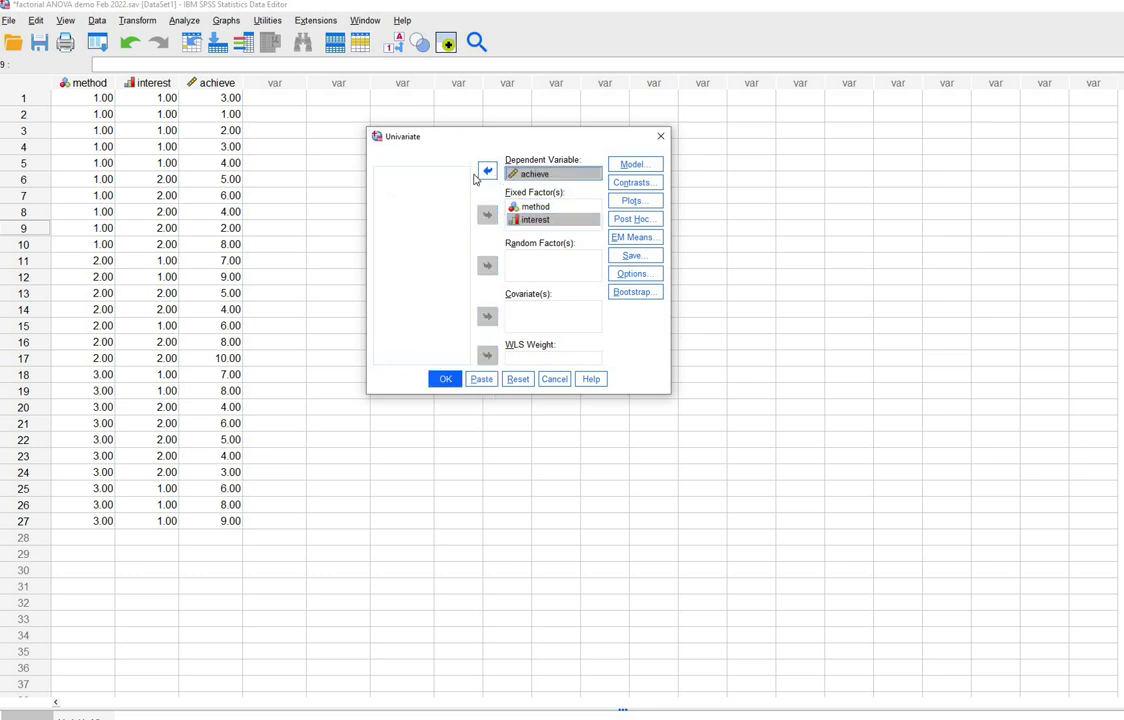
# Step: Include descriptive statistics, estimates of effect size, observed power and homogeneity tests in the univariate analysis output
pyautogui.click(660, 275)
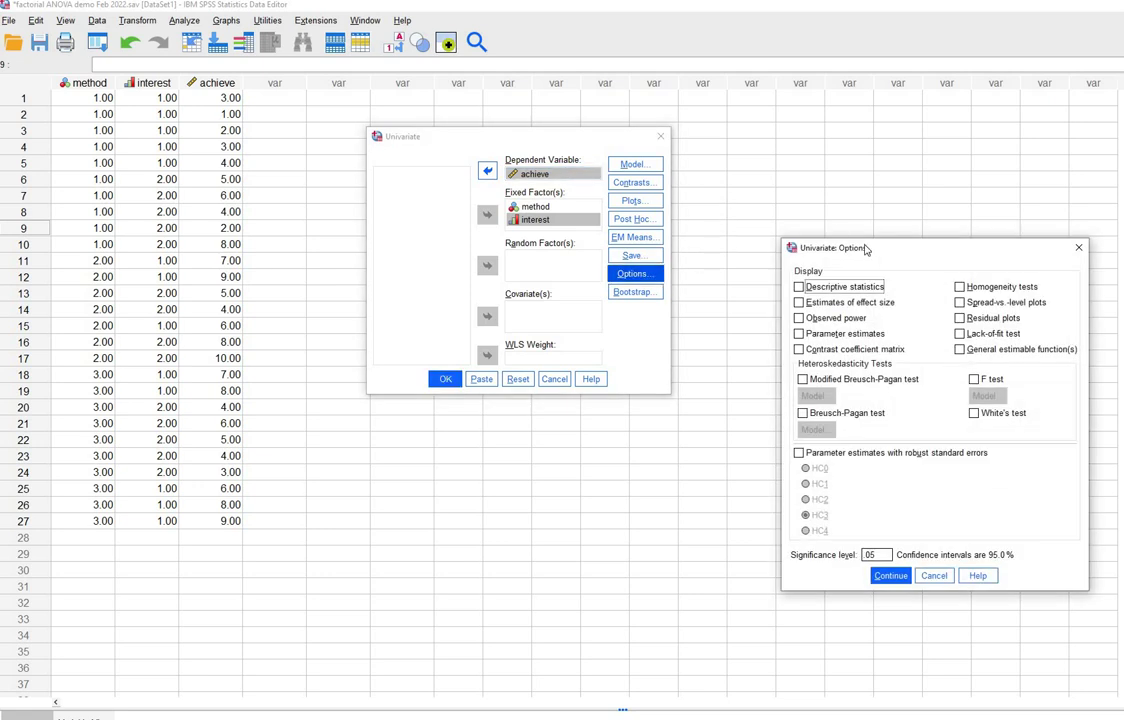
pyautogui.moveTo(863, 248); pyautogui.dragTo(795, 137)
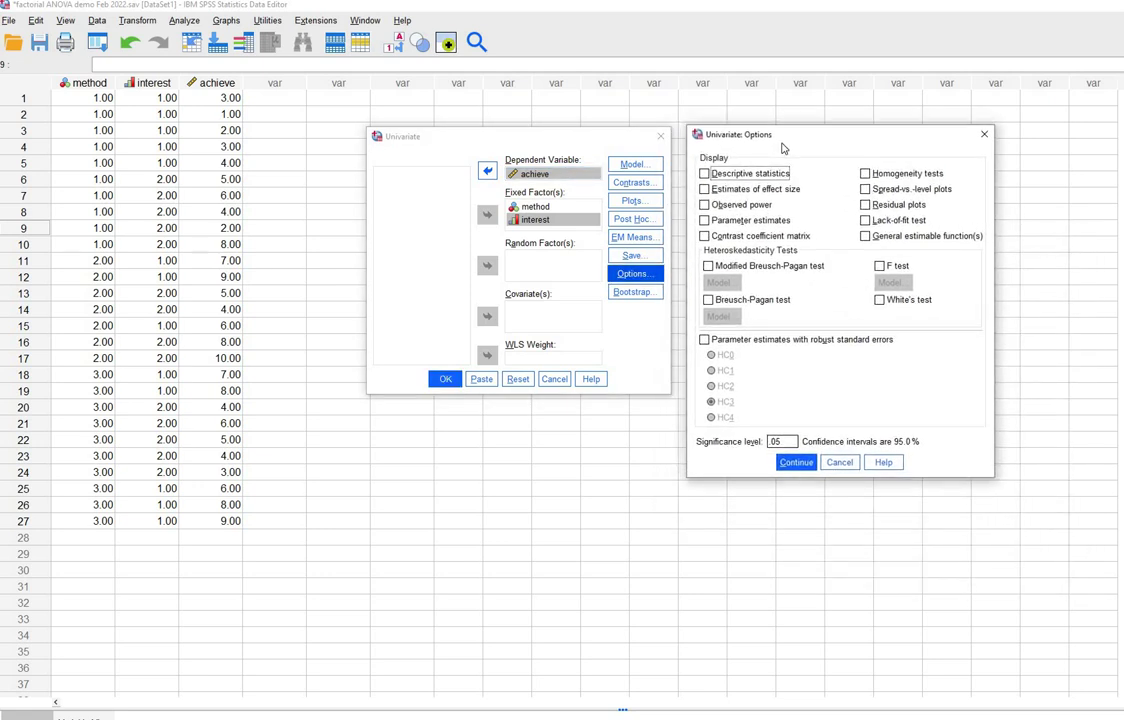
pyautogui.click(705, 178)
pyautogui.click(705, 194)
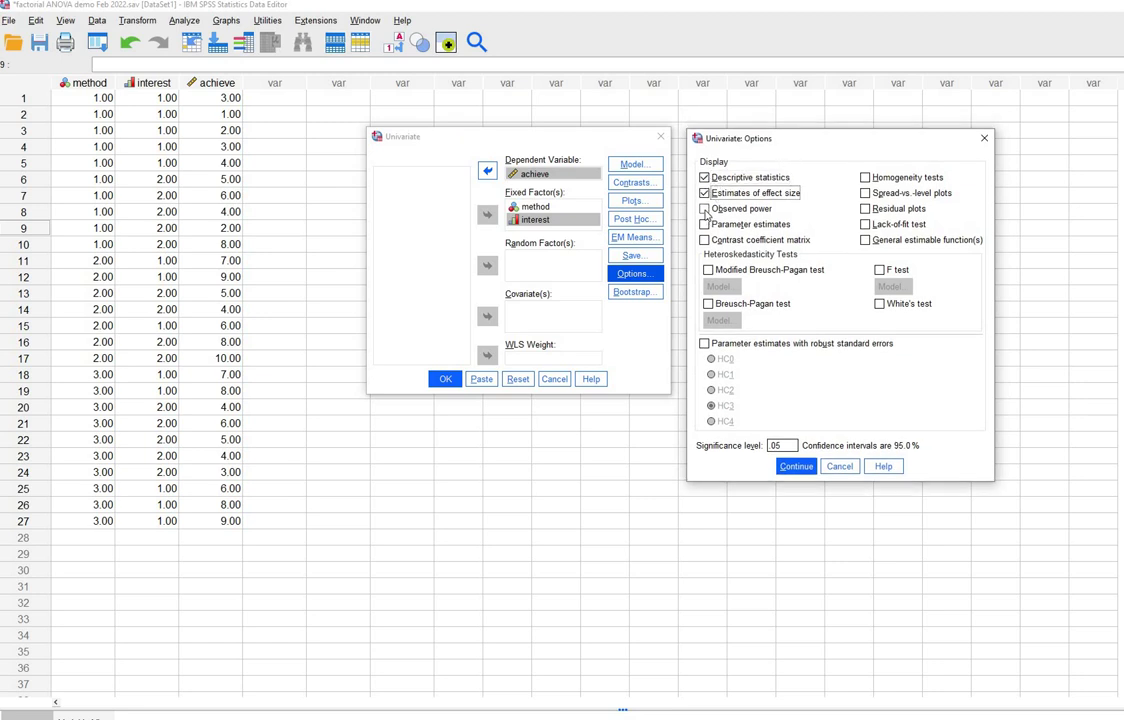
pyautogui.click(758, 208)
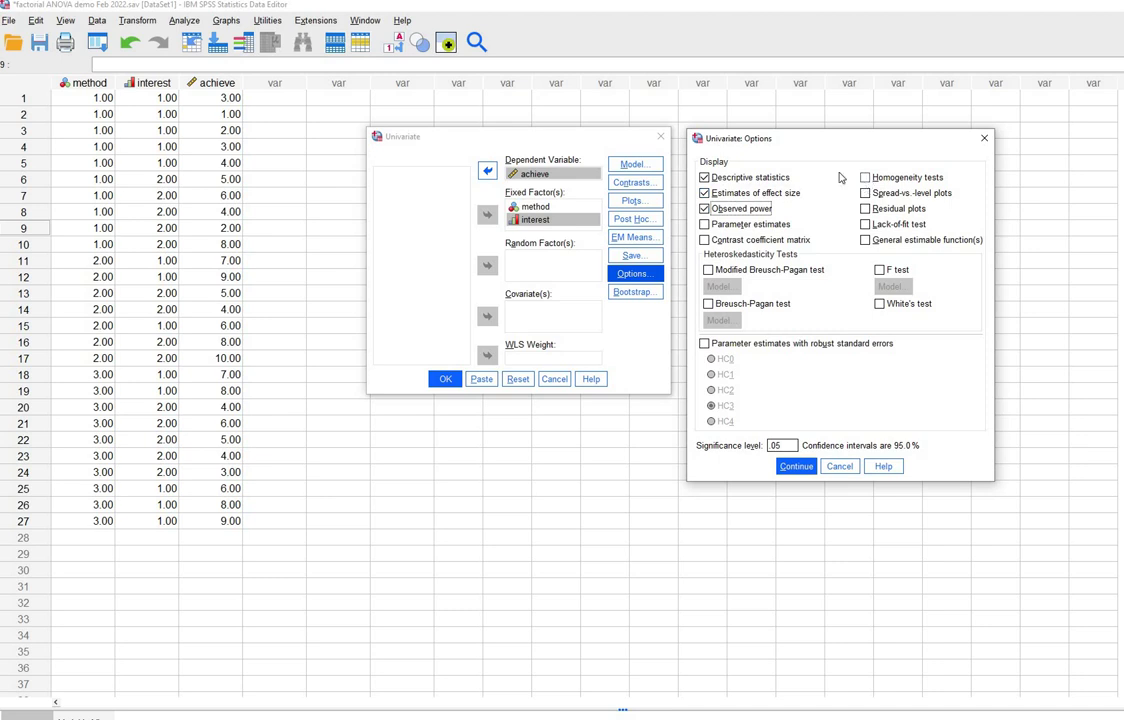
pyautogui.click(865, 177)
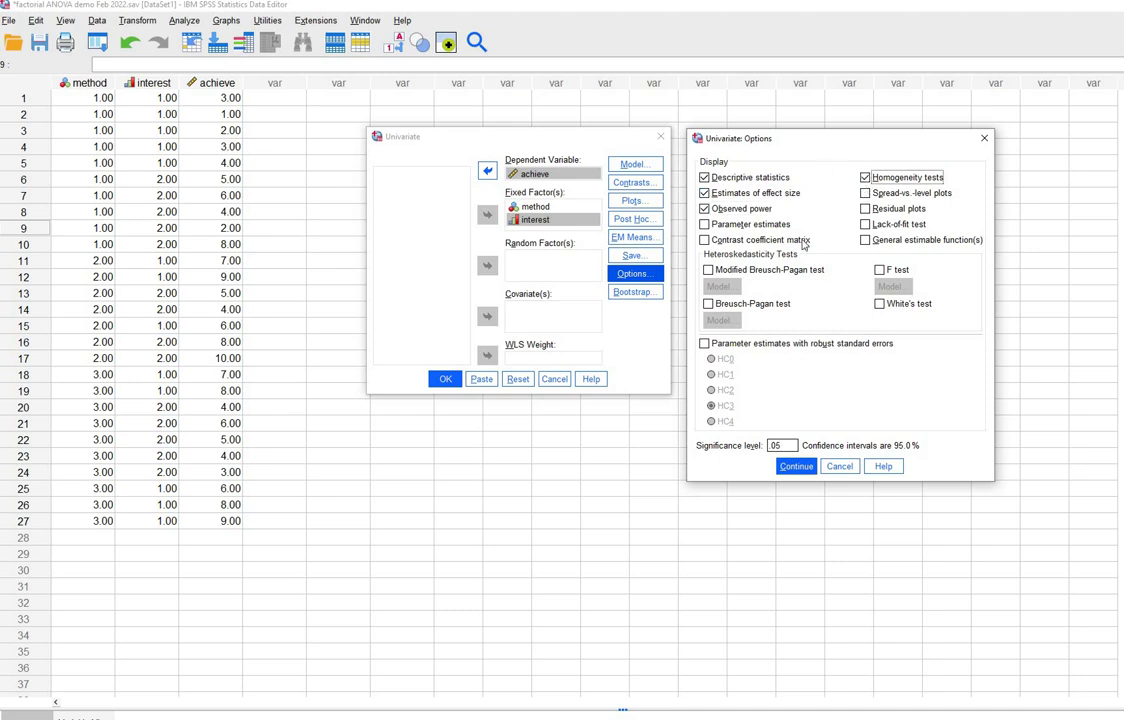
pyautogui.click(792, 469)
# Step: Add a profile plot with method on the horizontal axis and interest as separate lines
pyautogui.click(643, 202)
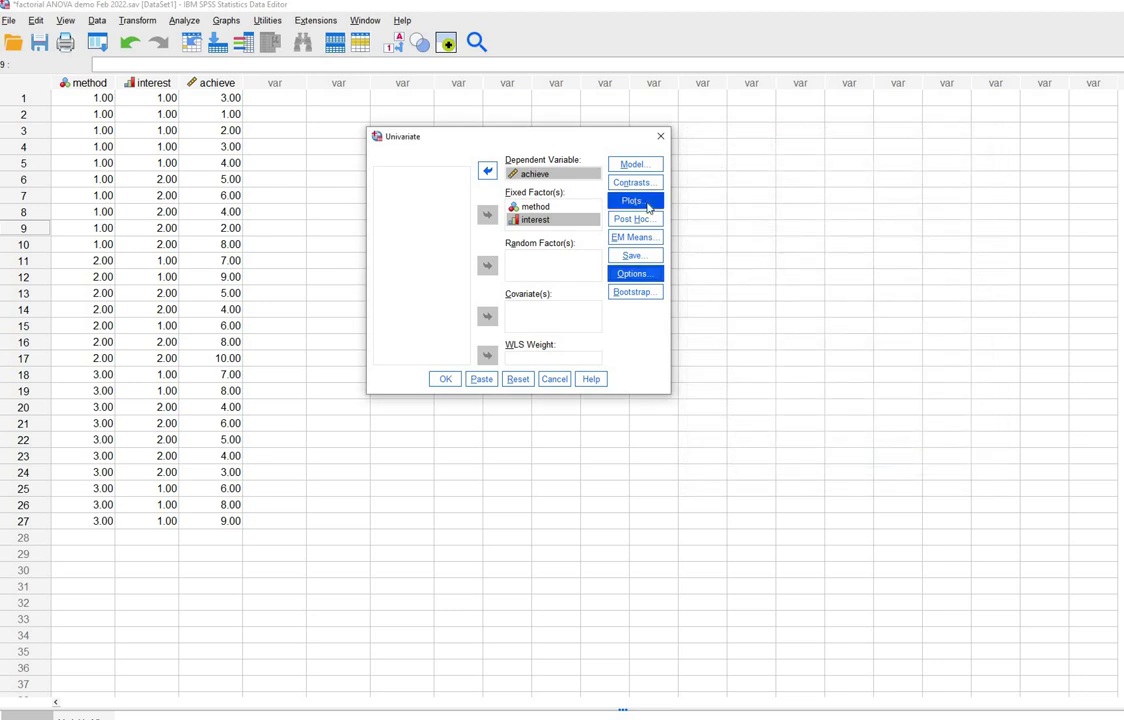
pyautogui.moveTo(876, 250); pyautogui.dragTo(779, 140)
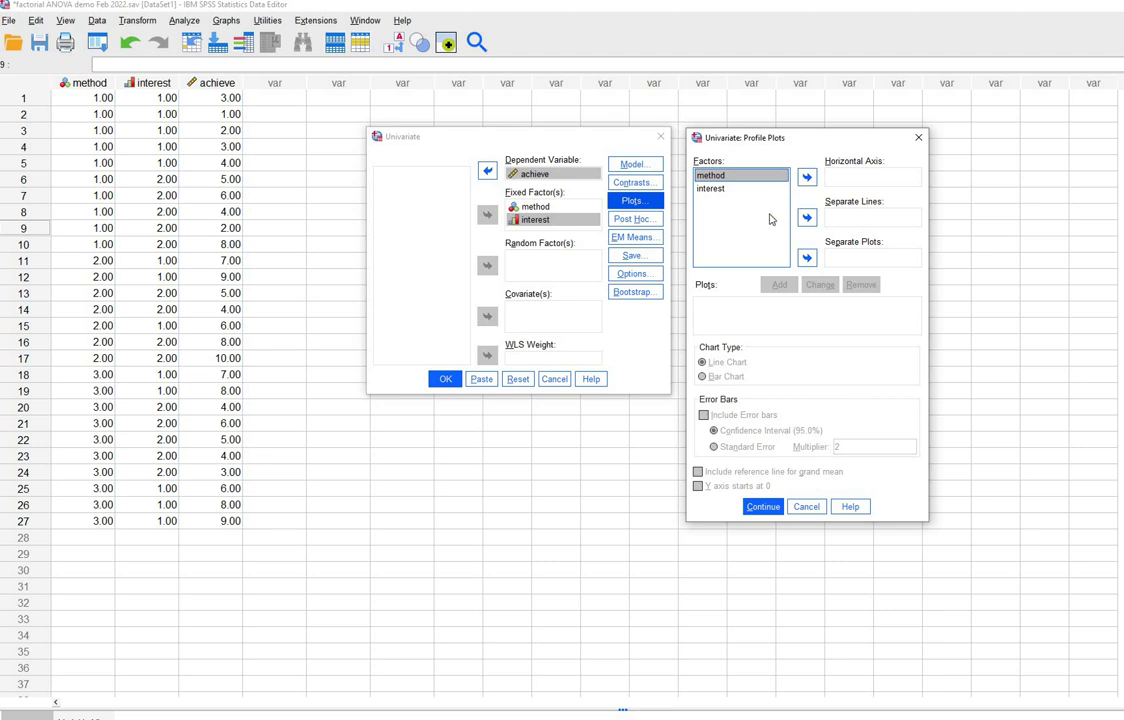
pyautogui.click(807, 178)
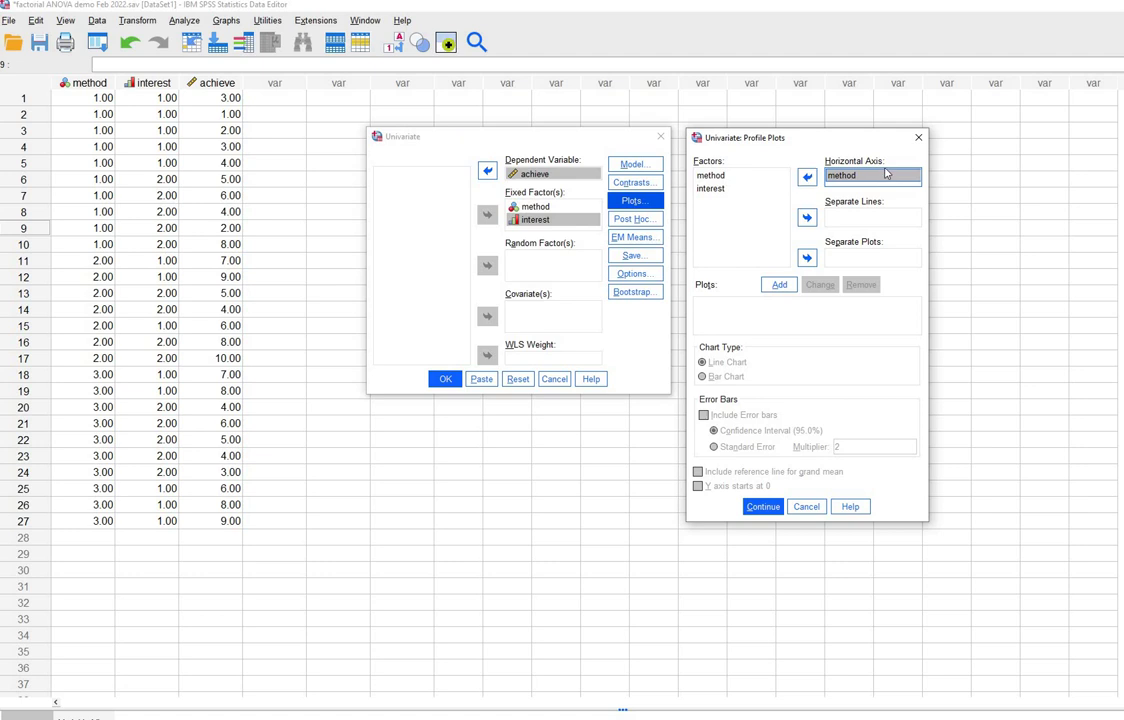
pyautogui.click(713, 191)
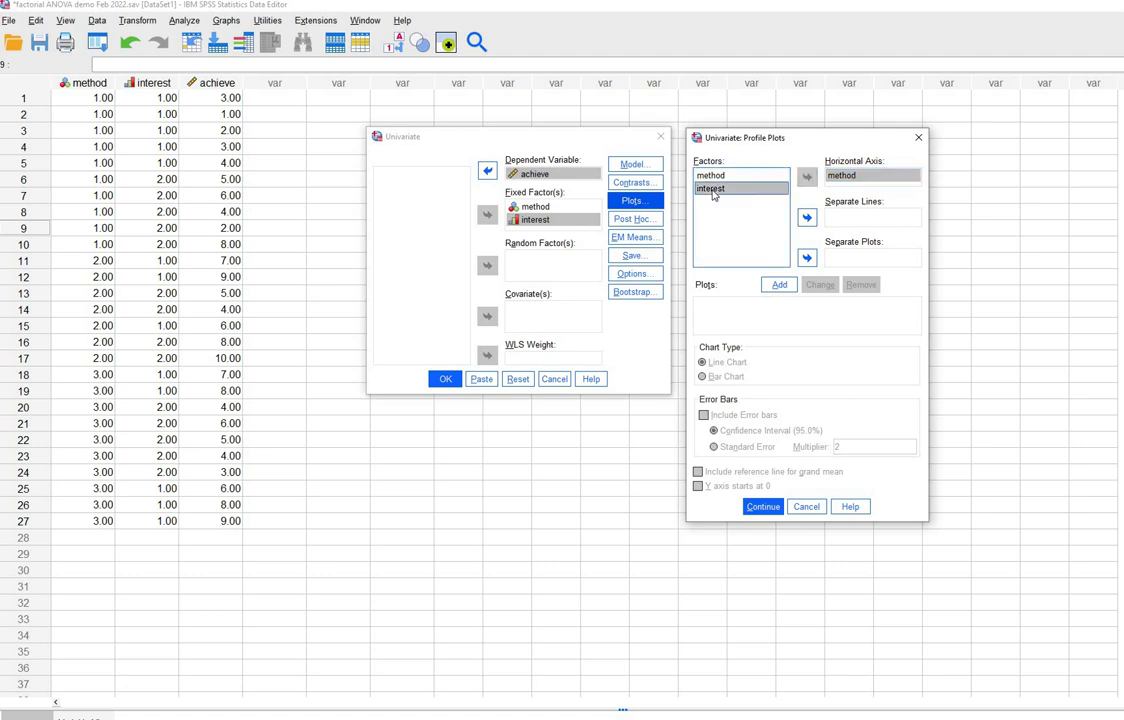
pyautogui.click(807, 217)
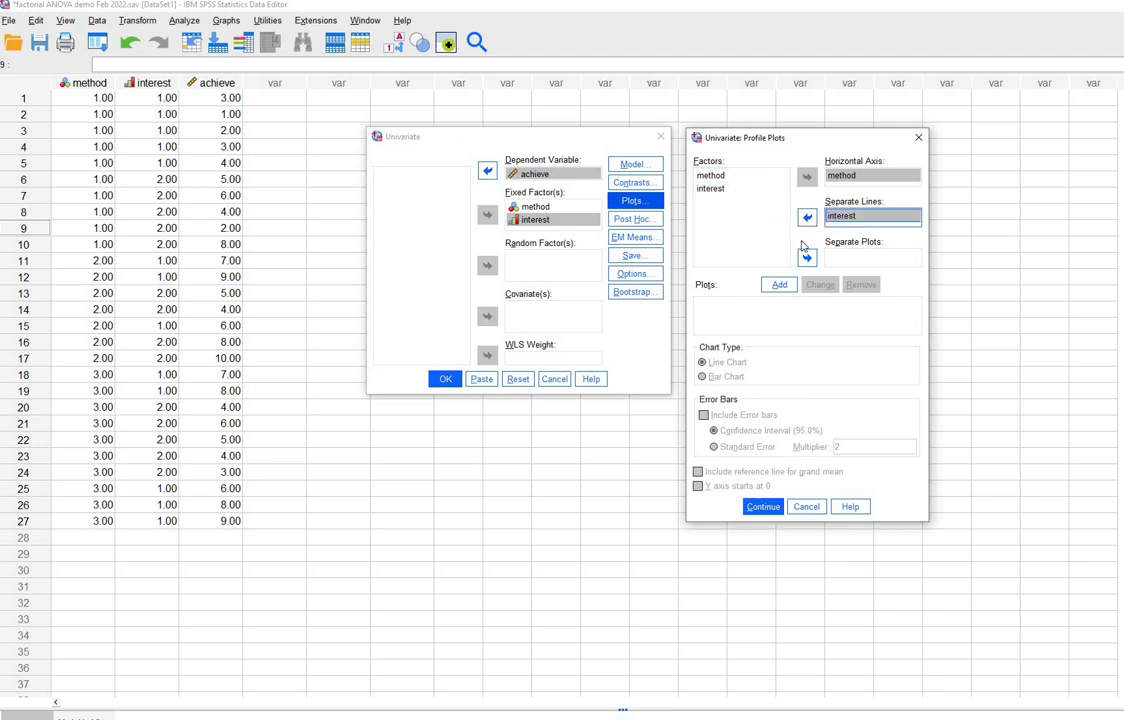
pyautogui.click(781, 286)
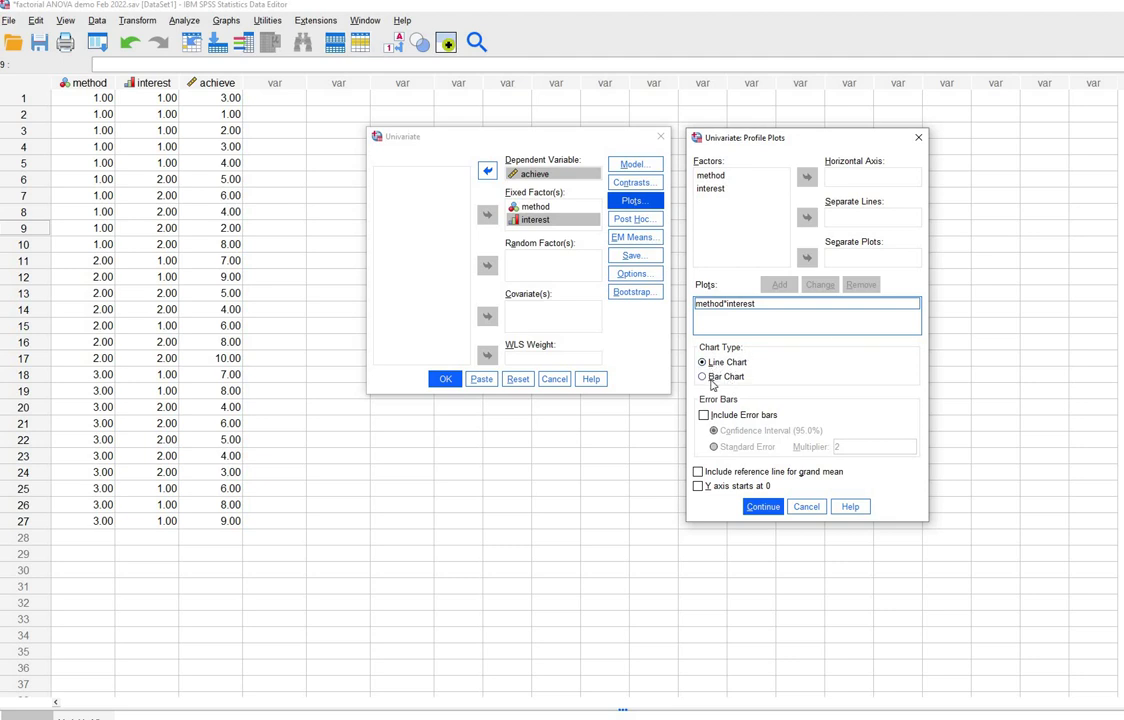
# Step: Change the profile plot's chart type to a bar chart and include error bars
pyautogui.click(727, 376)
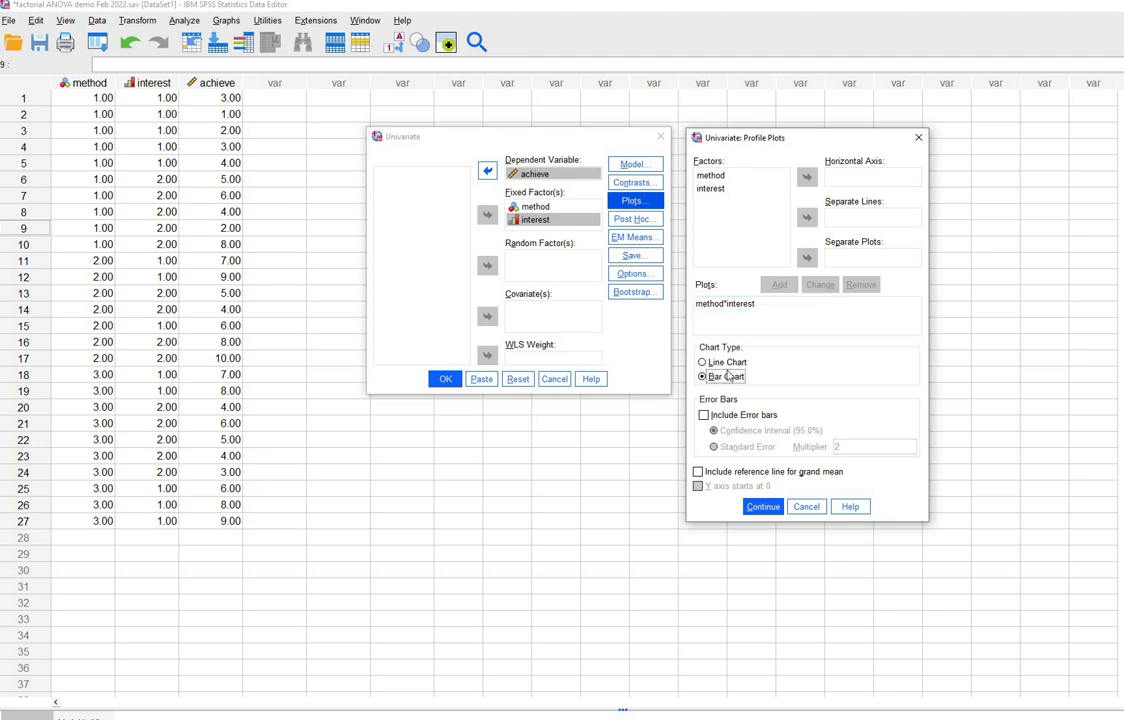
pyautogui.click(704, 415)
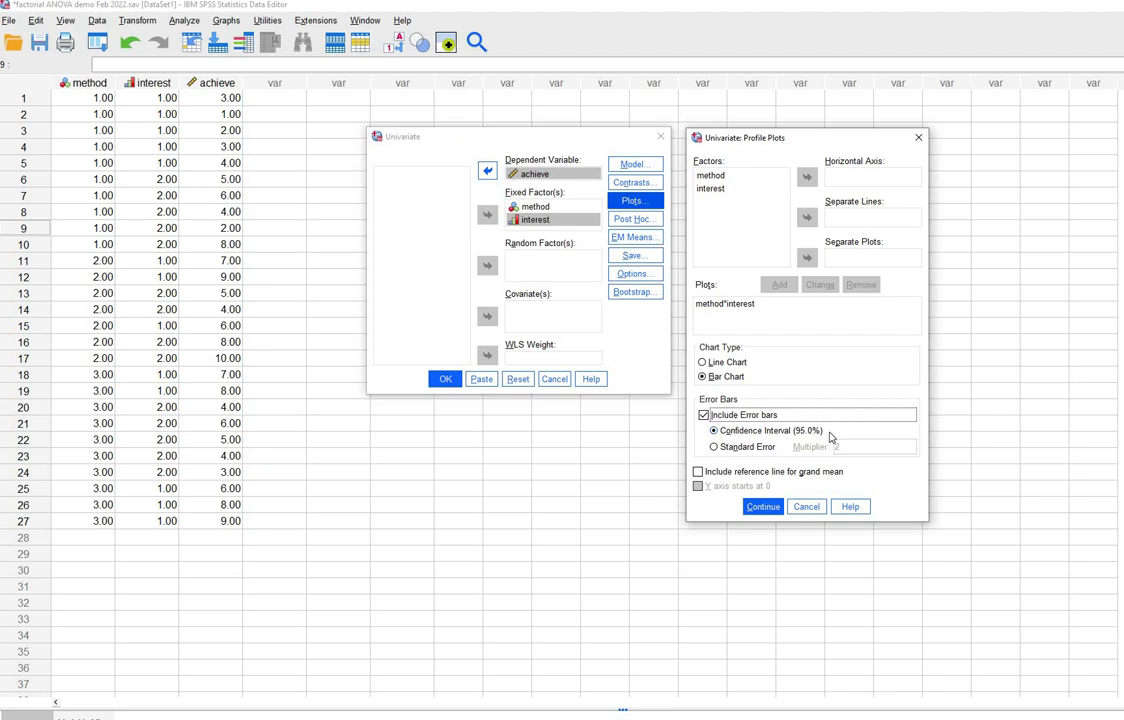
pyautogui.click(765, 508)
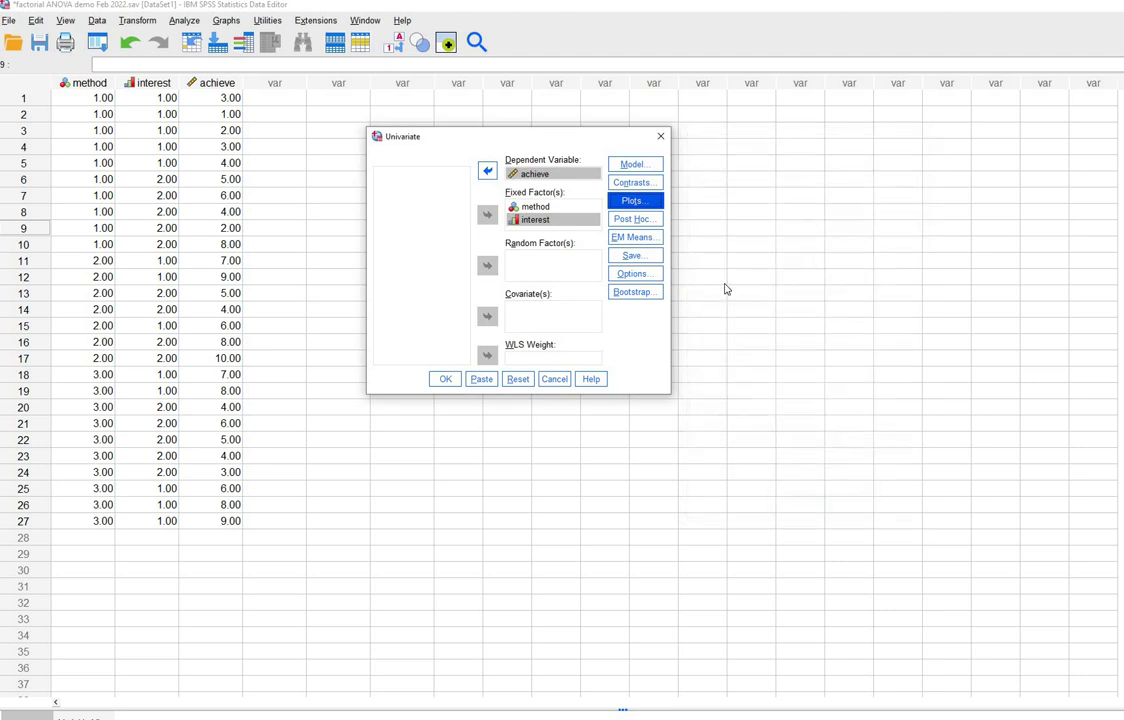
# Step: Request Tukey post hoc comparisons for the method factor in the univariate analysis
pyautogui.click(636, 220)
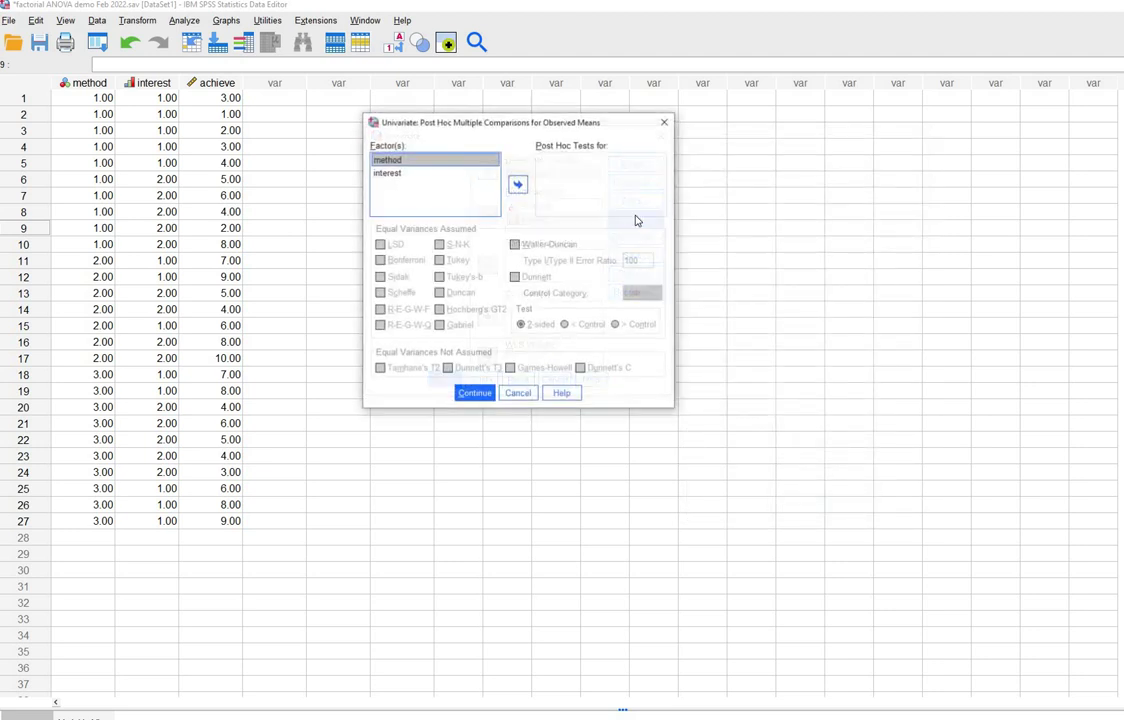
pyautogui.moveTo(500, 122); pyautogui.dragTo(815, 140)
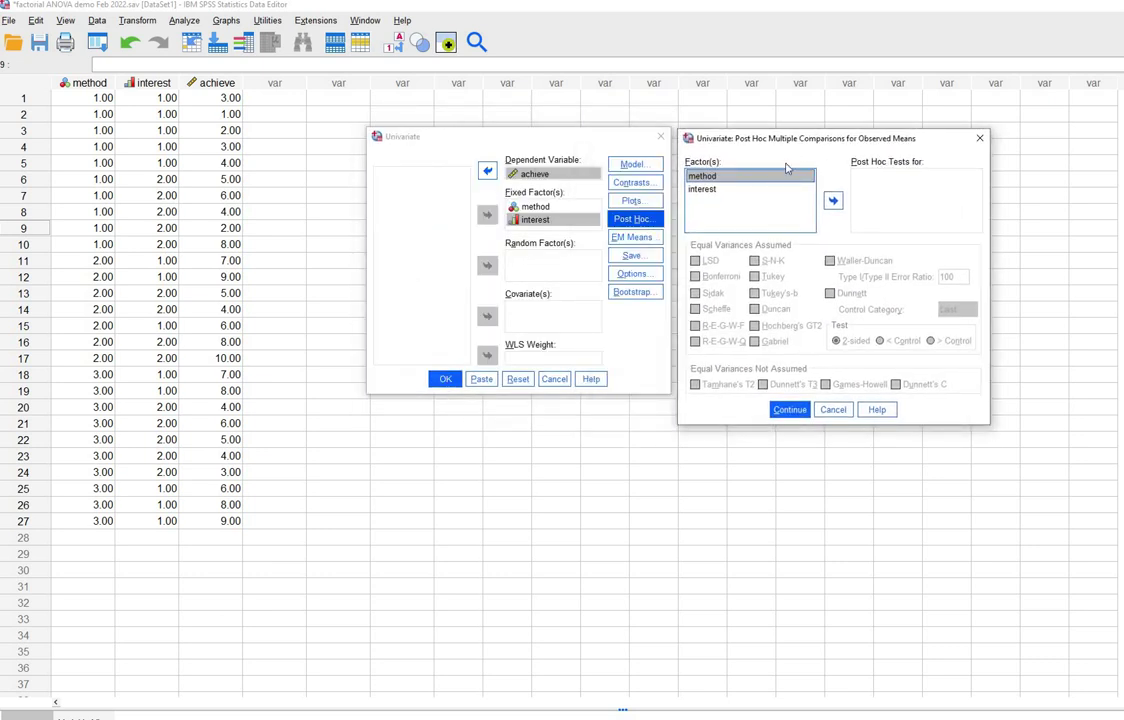
pyautogui.click(716, 175)
pyautogui.click(833, 201)
pyautogui.click(772, 278)
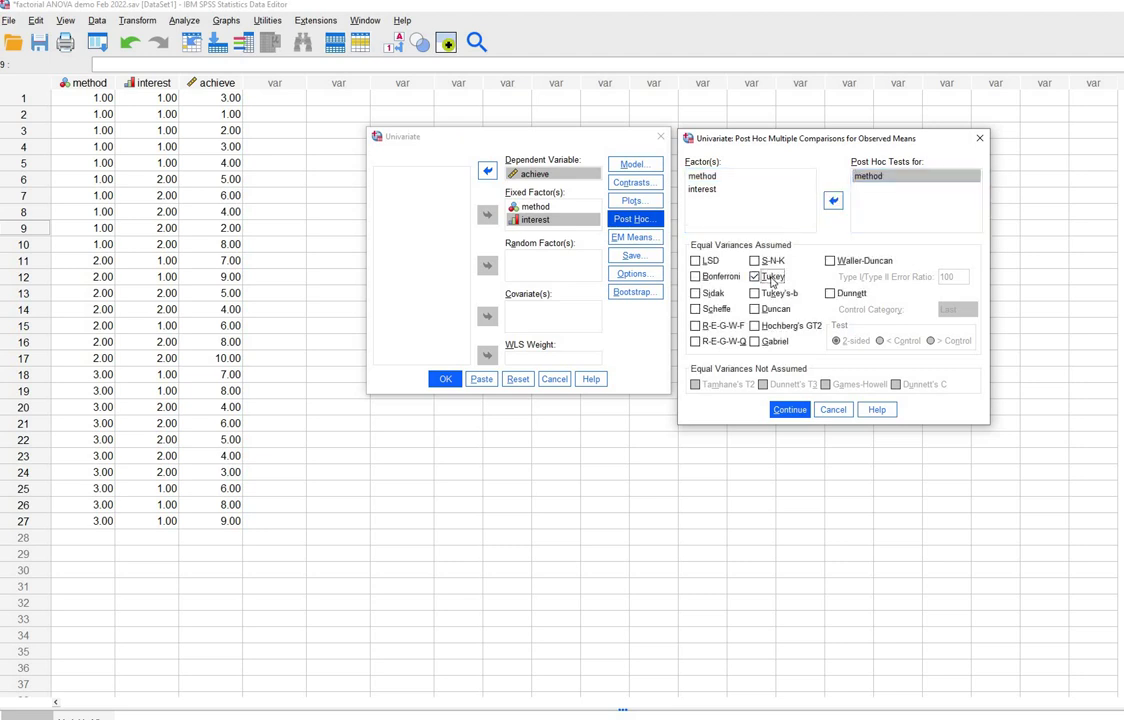
pyautogui.click(756, 277)
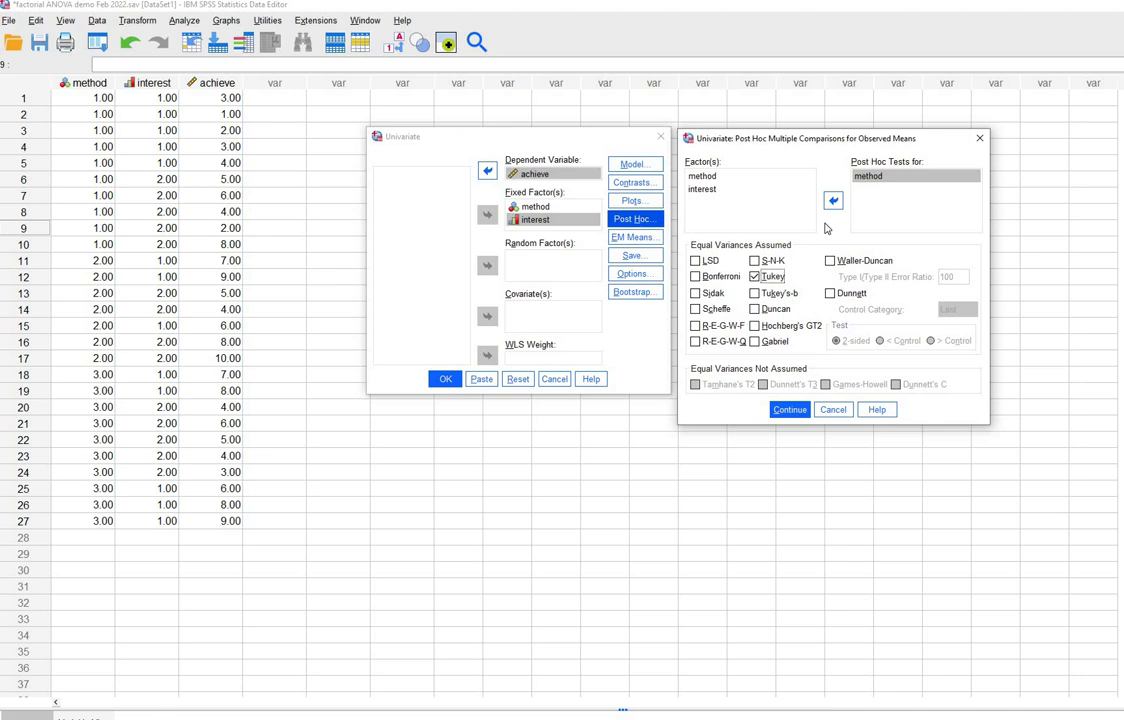
# Step: Remove method from the post hoc tests and accept the post hoc settings
pyautogui.click(868, 176)
pyautogui.click(836, 201)
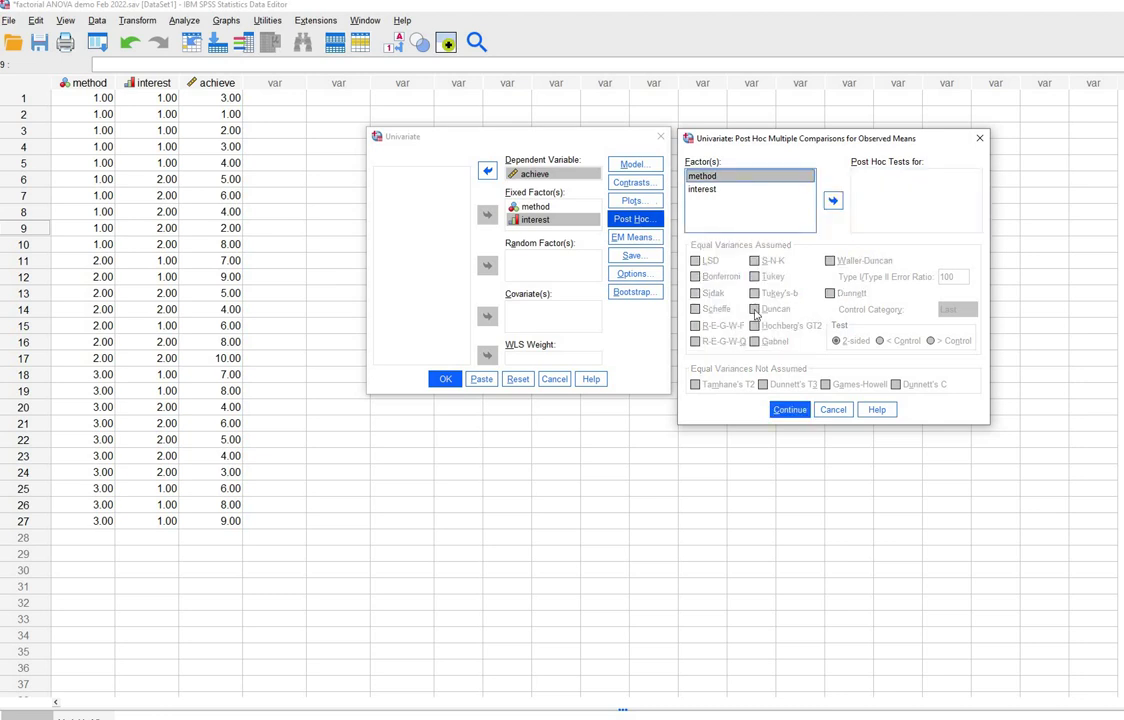
pyautogui.click(790, 411)
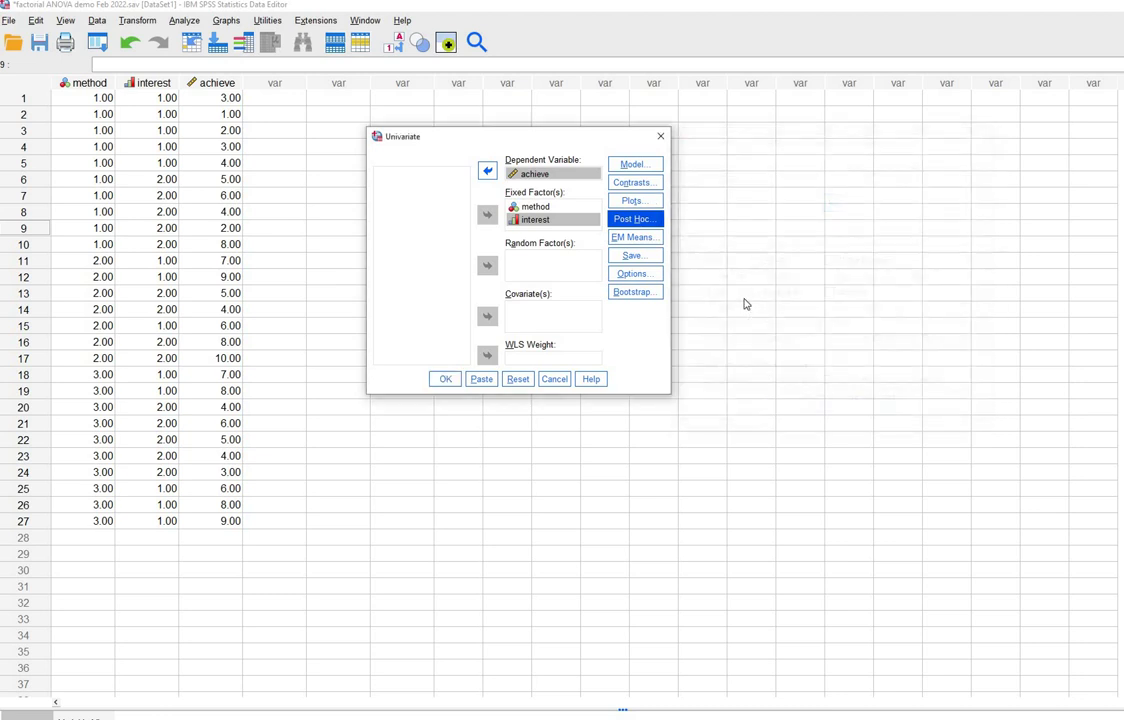
# Step: Request estimated marginal means for the overall mean, method, interest and the method*interest interaction
pyautogui.click(632, 238)
pyautogui.moveTo(850, 256); pyautogui.dragTo(748, 150)
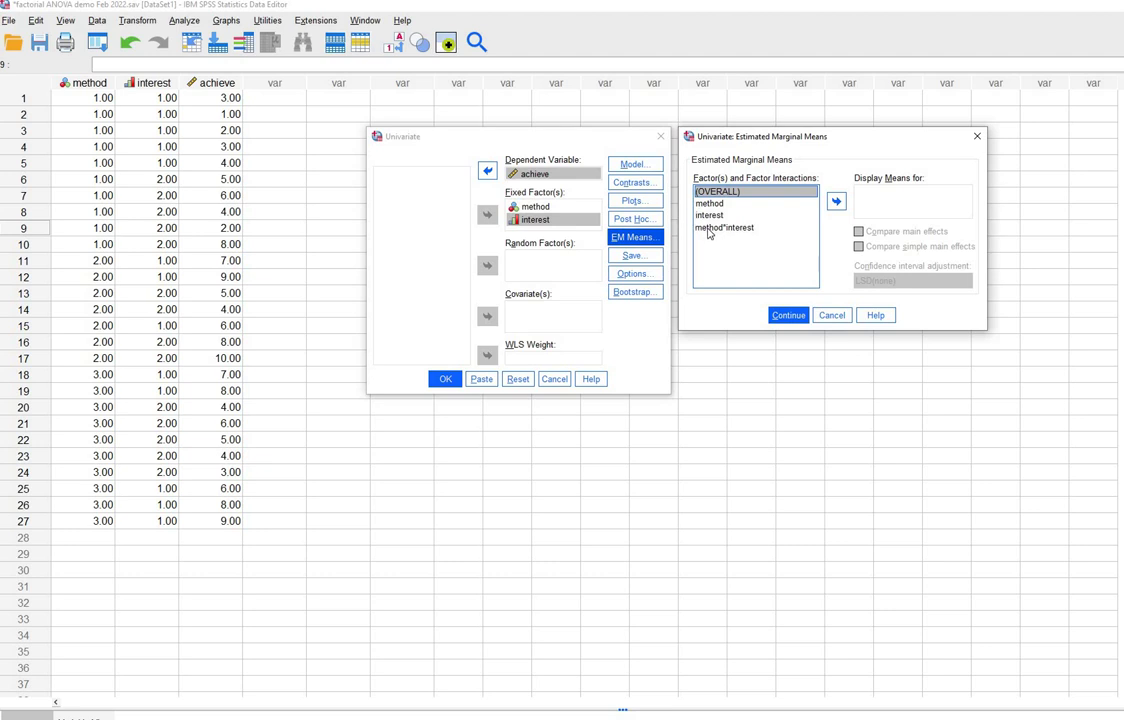
pyautogui.click(715, 229)
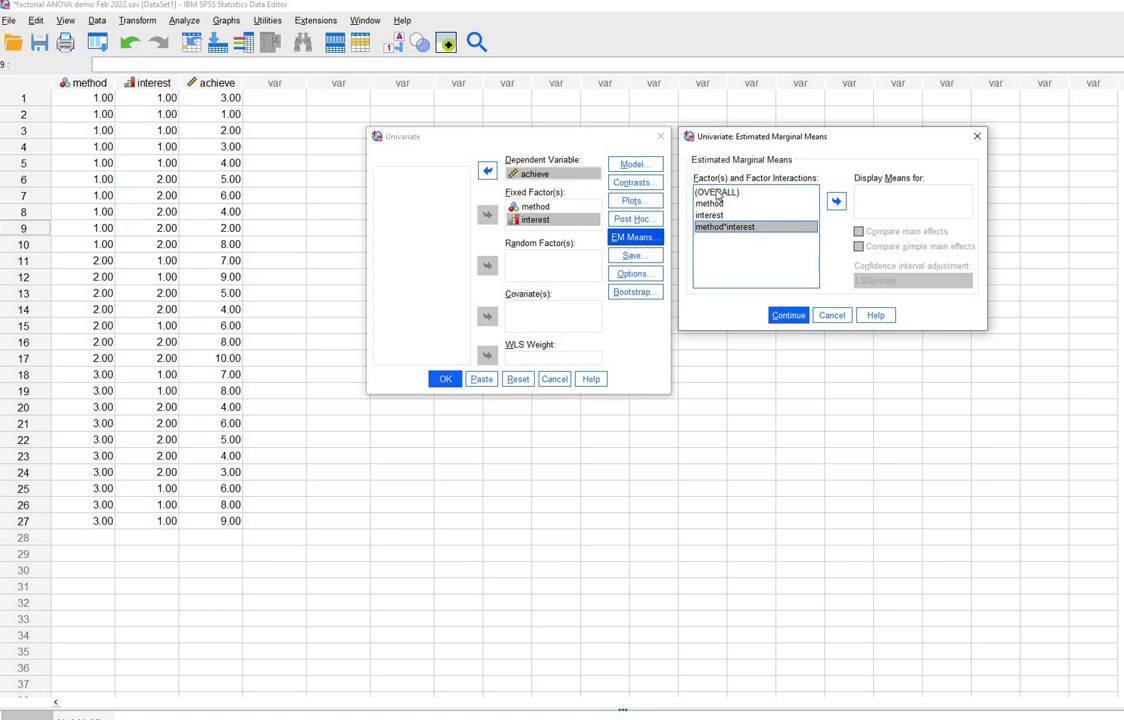
pyautogui.click(719, 192)
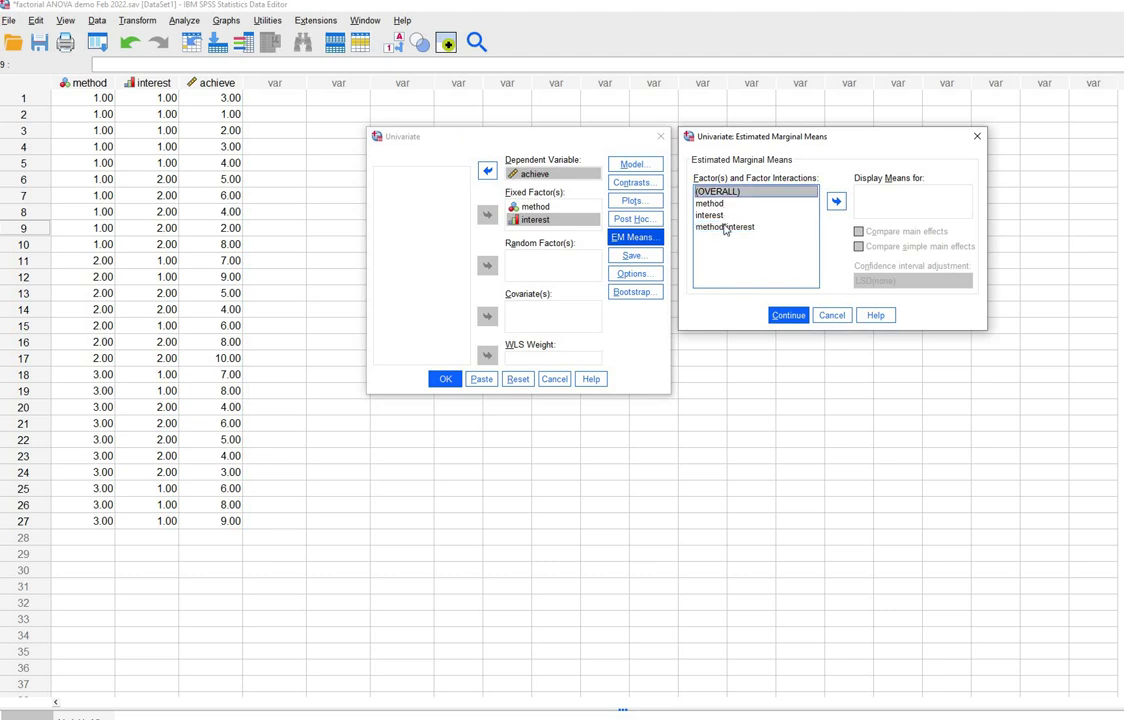
pyautogui.keyDown('shift'); pyautogui.click(725, 228); pyautogui.keyUp('shift')
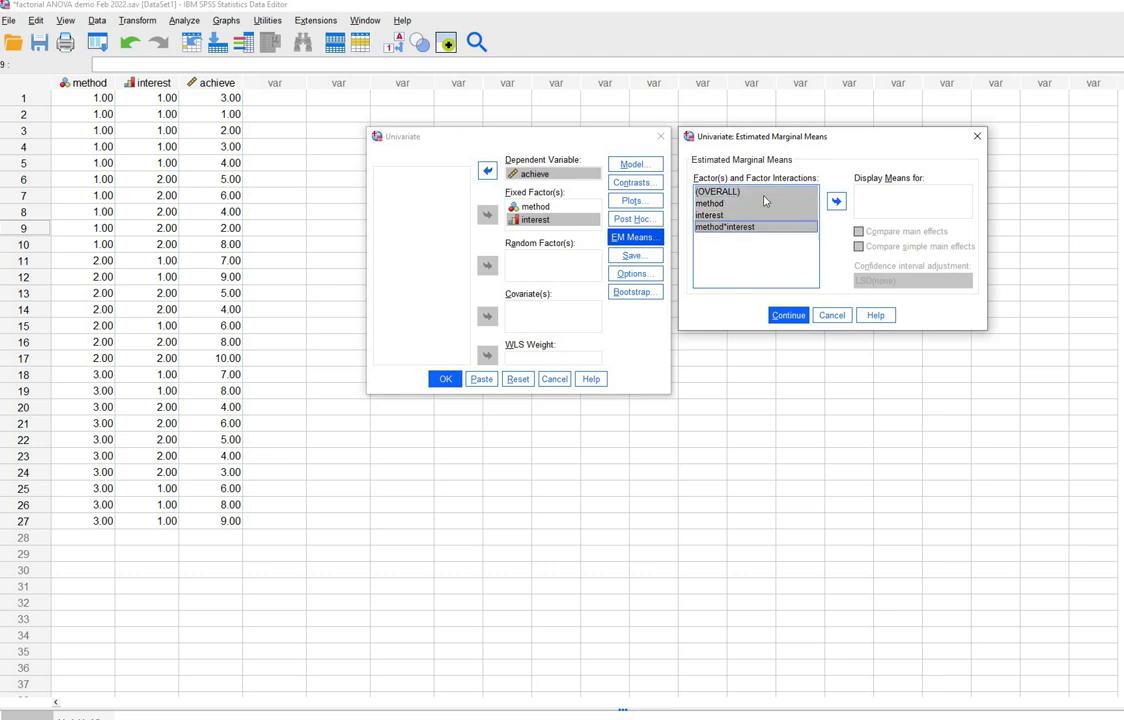
pyautogui.click(836, 202)
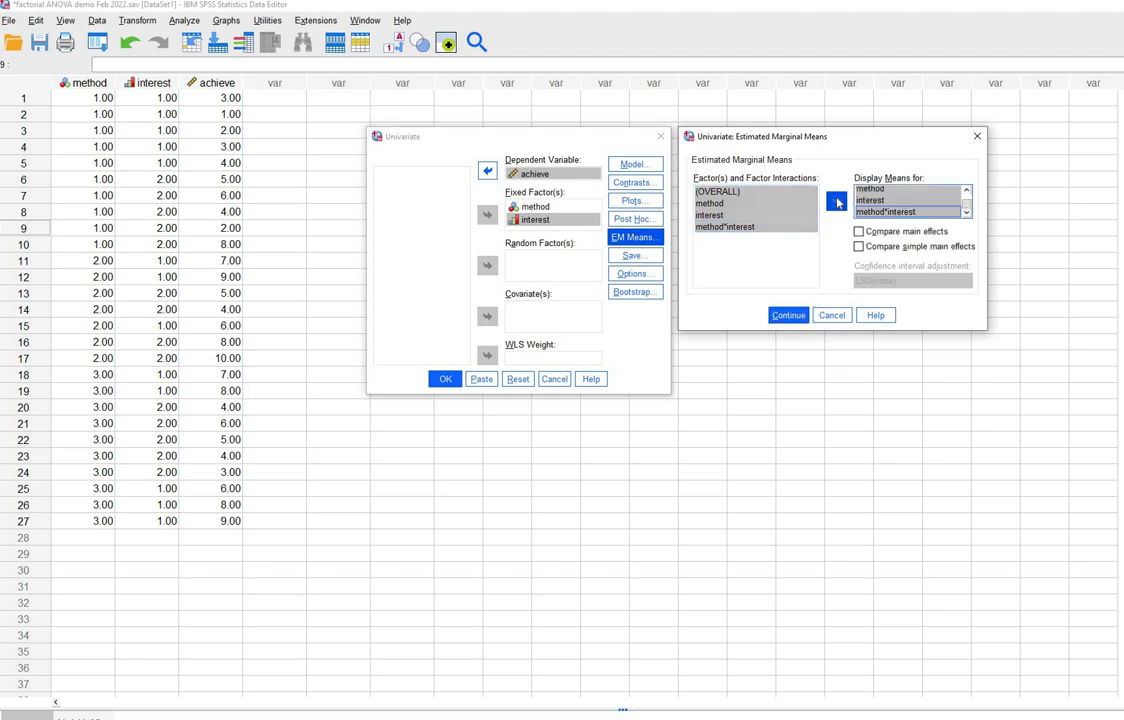
pyautogui.click(878, 236)
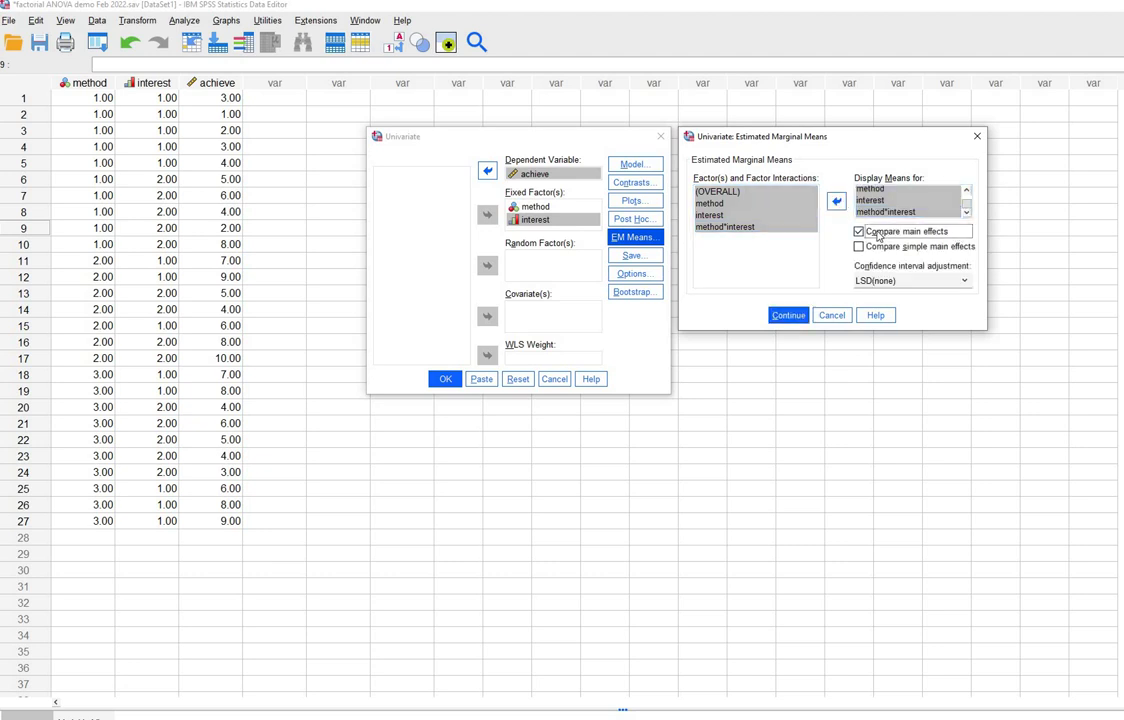
pyautogui.click(878, 236)
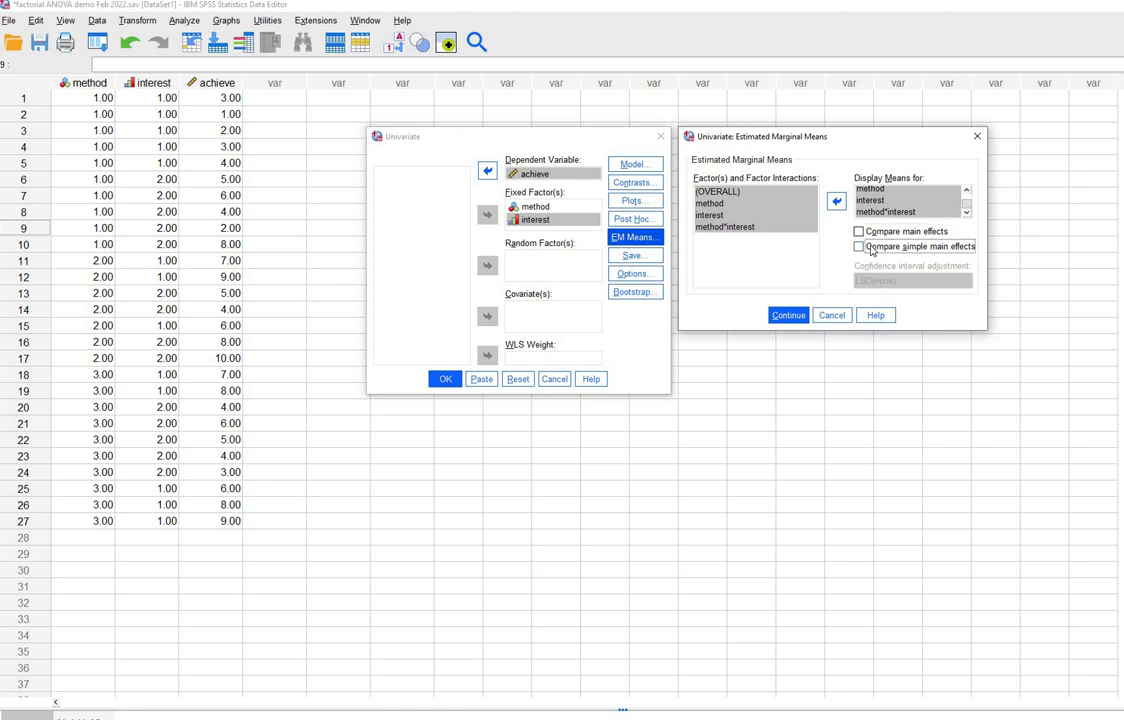
pyautogui.click(870, 249)
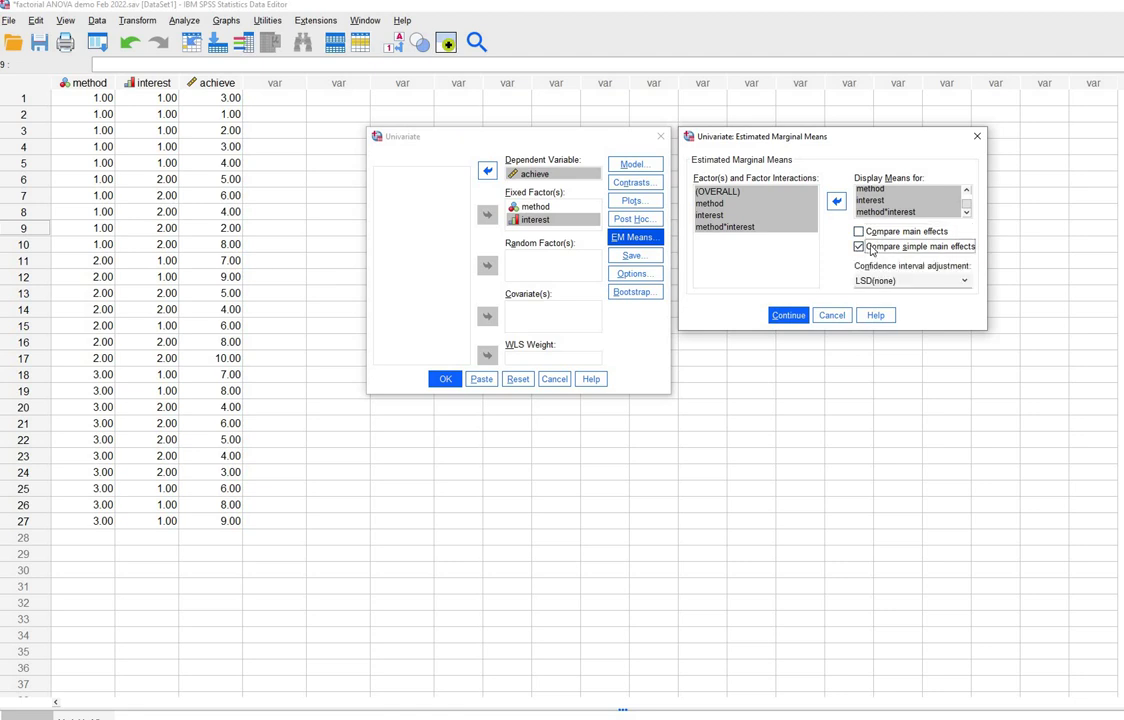
pyautogui.click(870, 249)
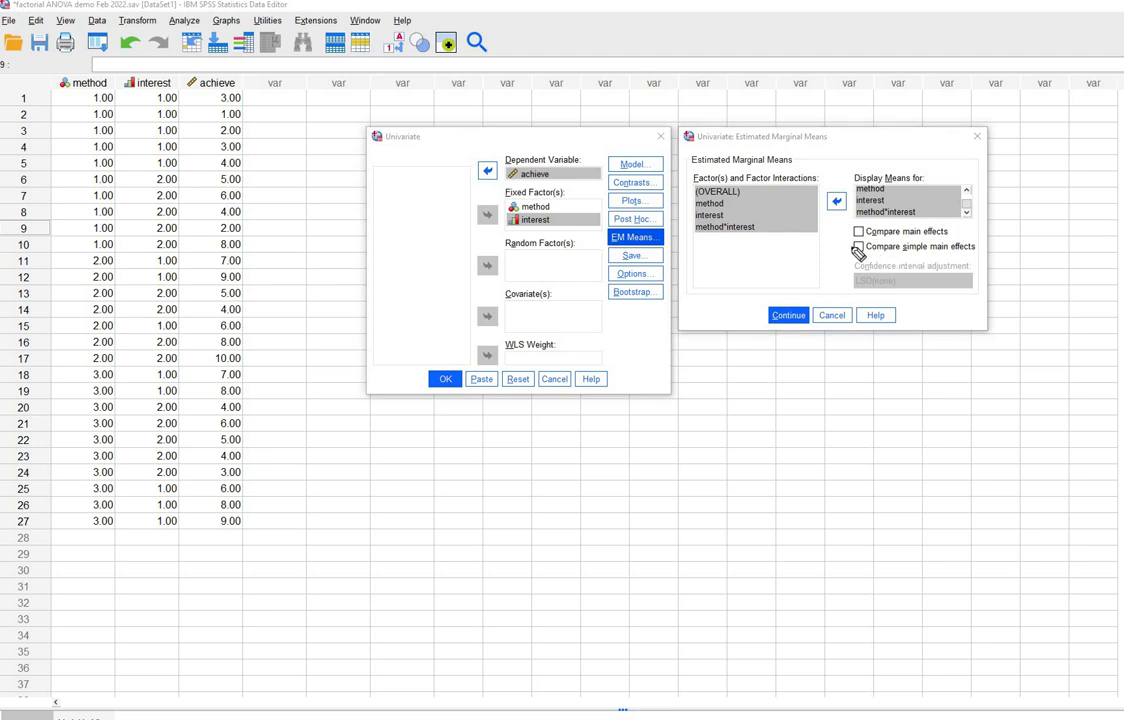
pyautogui.moveTo(852, 247); pyautogui.dragTo(980, 248)
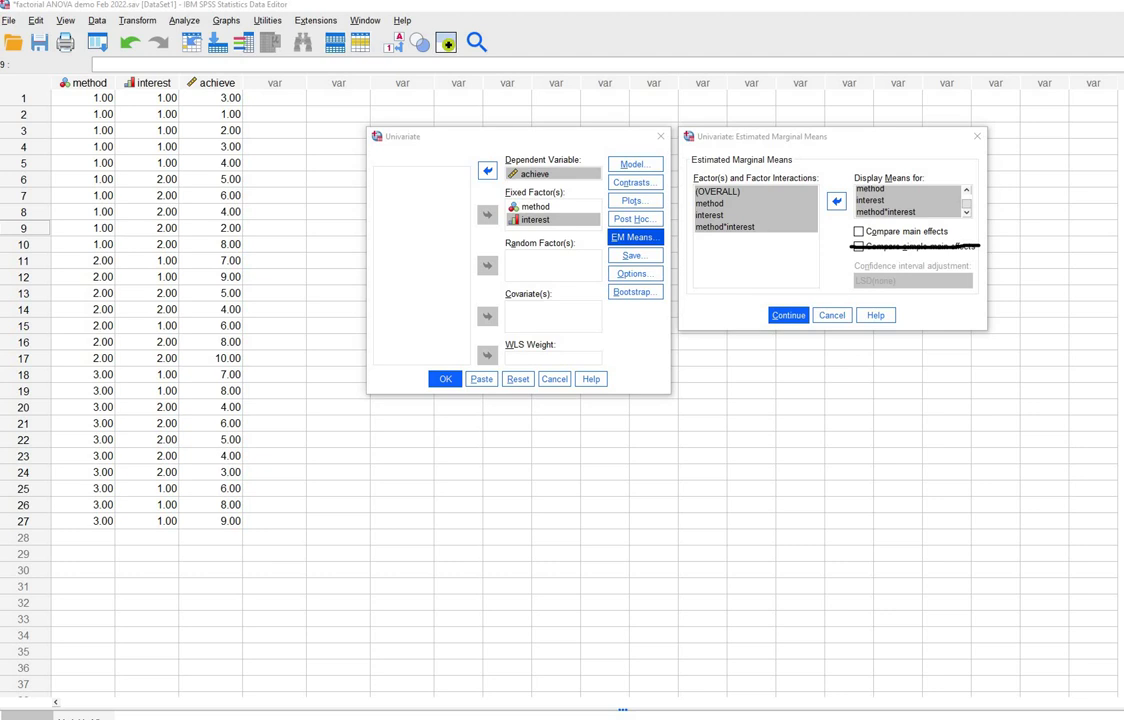
pyautogui.click(1110, 256)
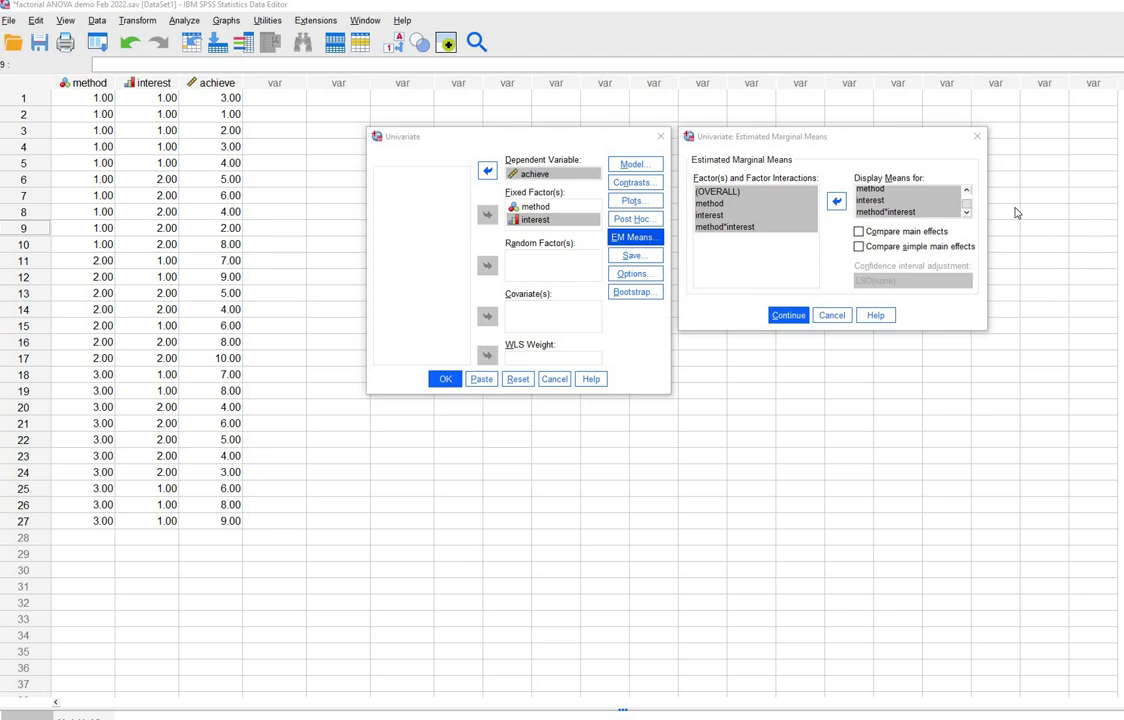
# Step: Compare simple main effects in the estimated marginal means with a Bonferroni confidence interval adjustment
pyautogui.click(858, 247)
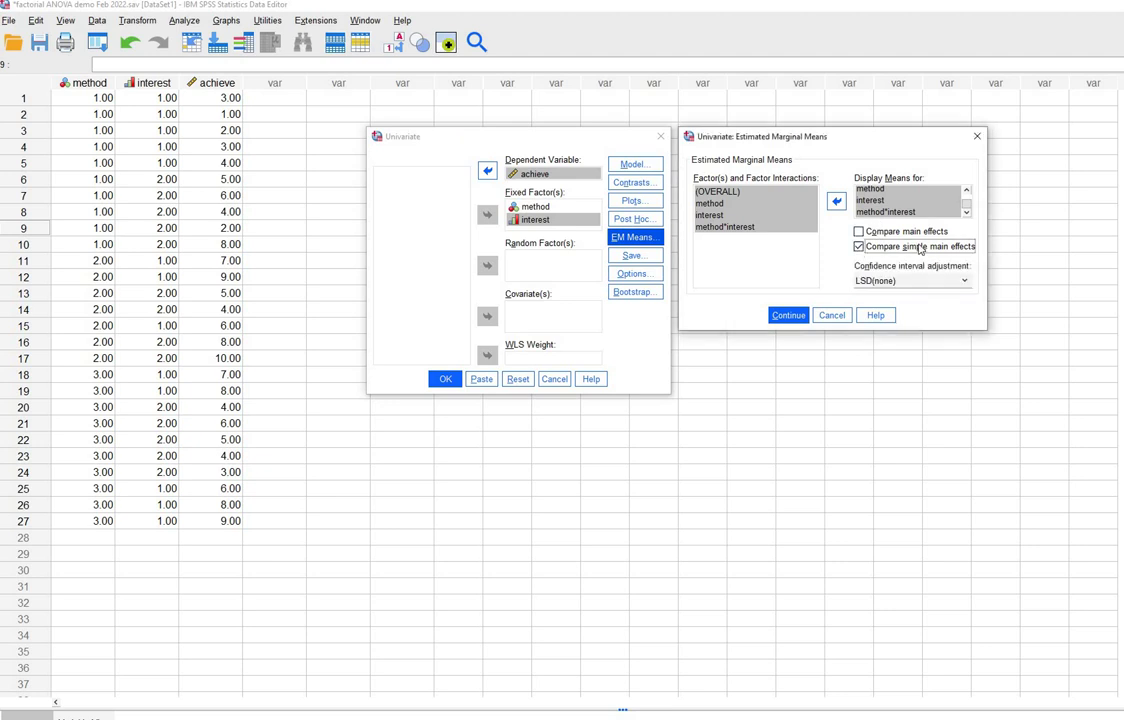
pyautogui.click(950, 284)
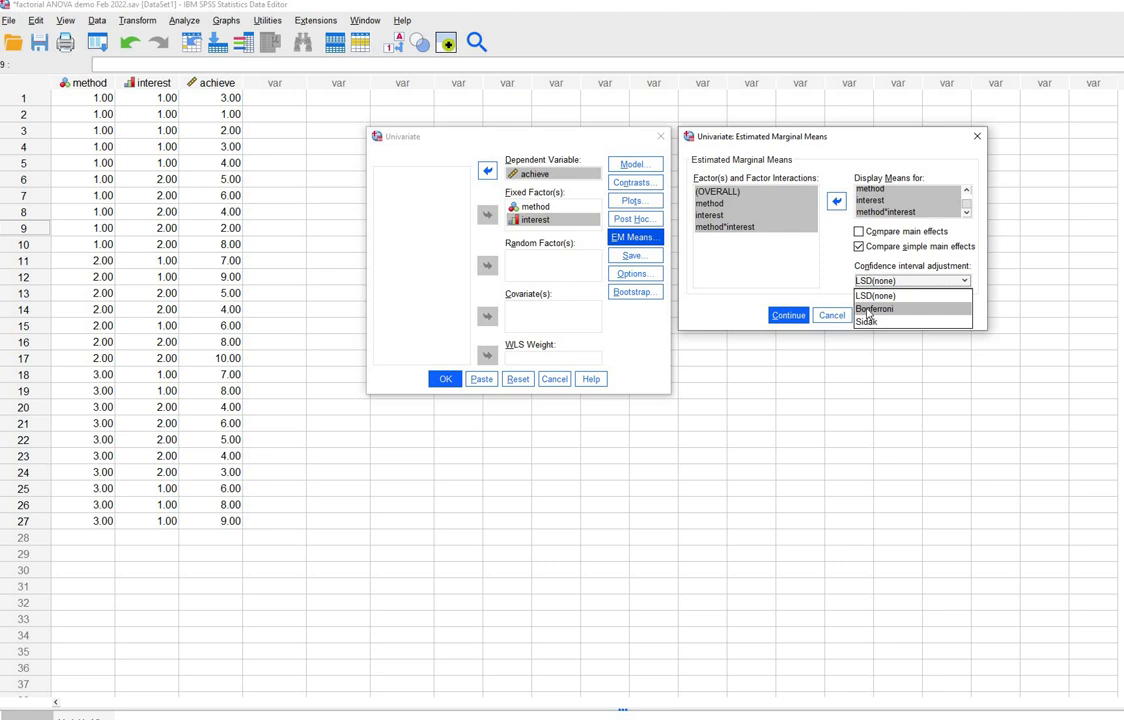
pyautogui.click(867, 310)
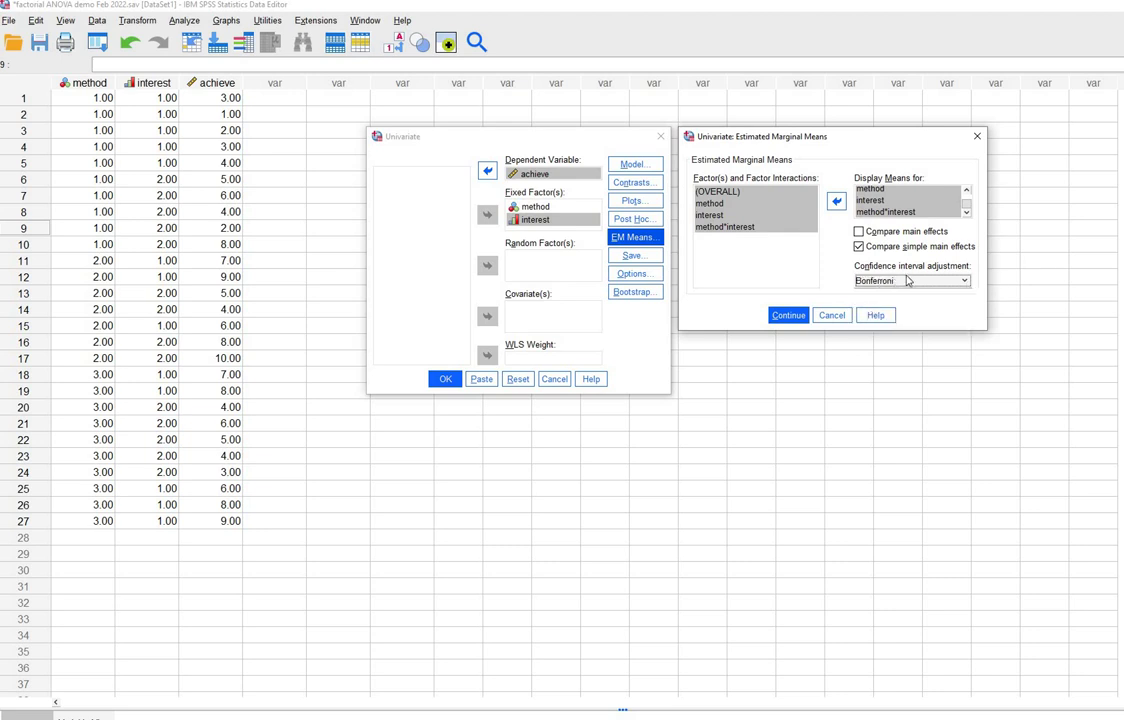
pyautogui.click(789, 316)
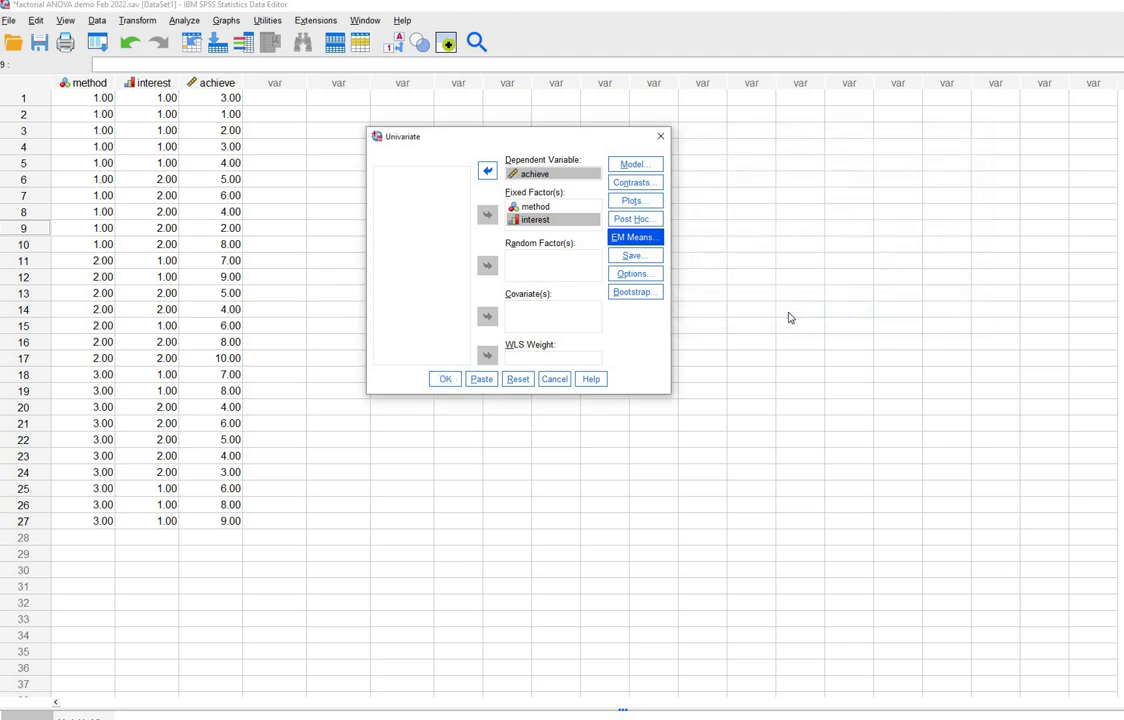
# Step: Run the univariate analysis and maximize the output window
pyautogui.click(446, 380)
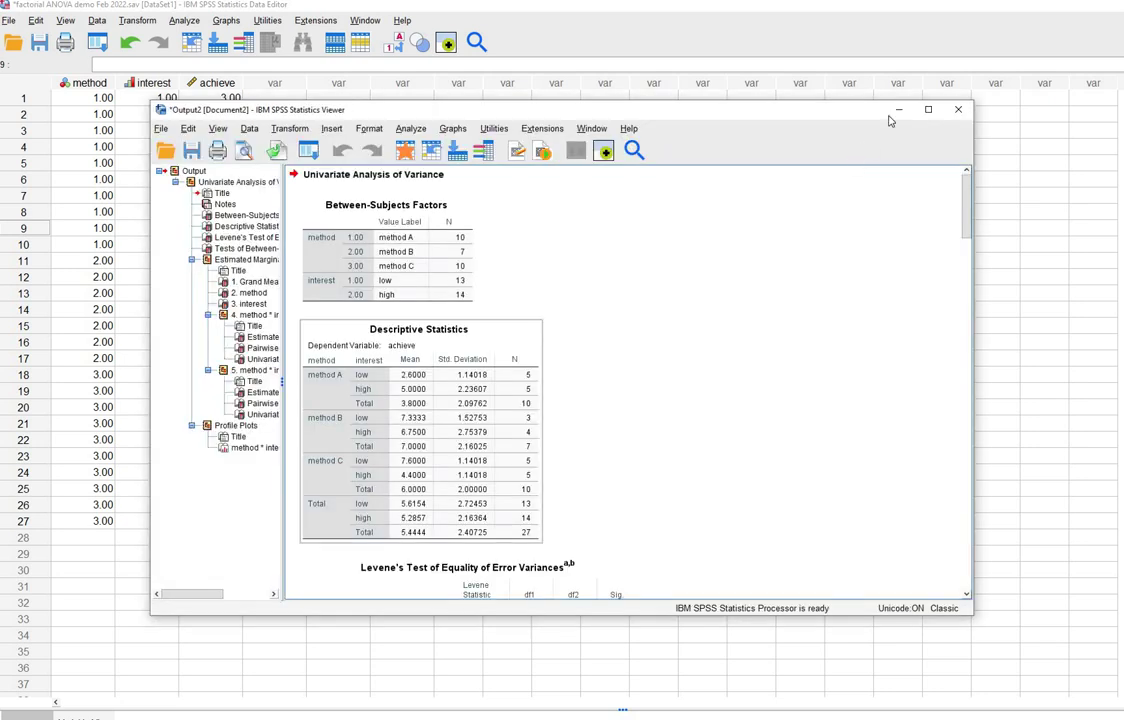
pyautogui.click(928, 109)
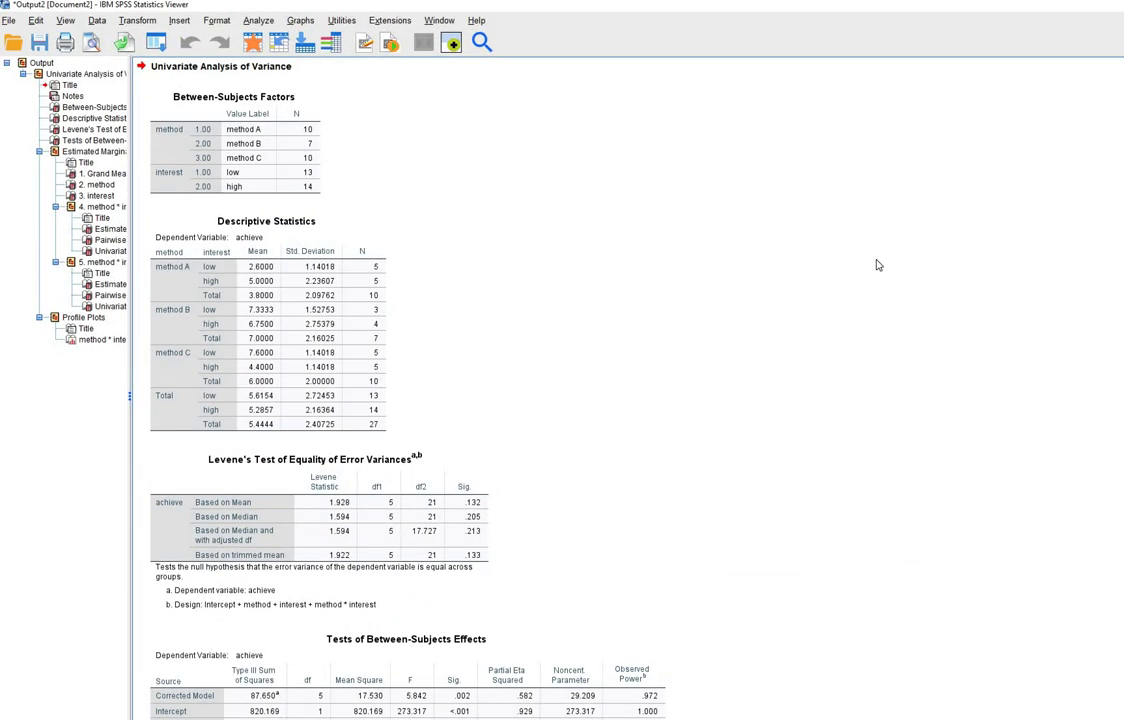
# Step: Examine the descriptive statistics of achieve for each combination of method and interest
pyautogui.scroll(-2, 878, 265)
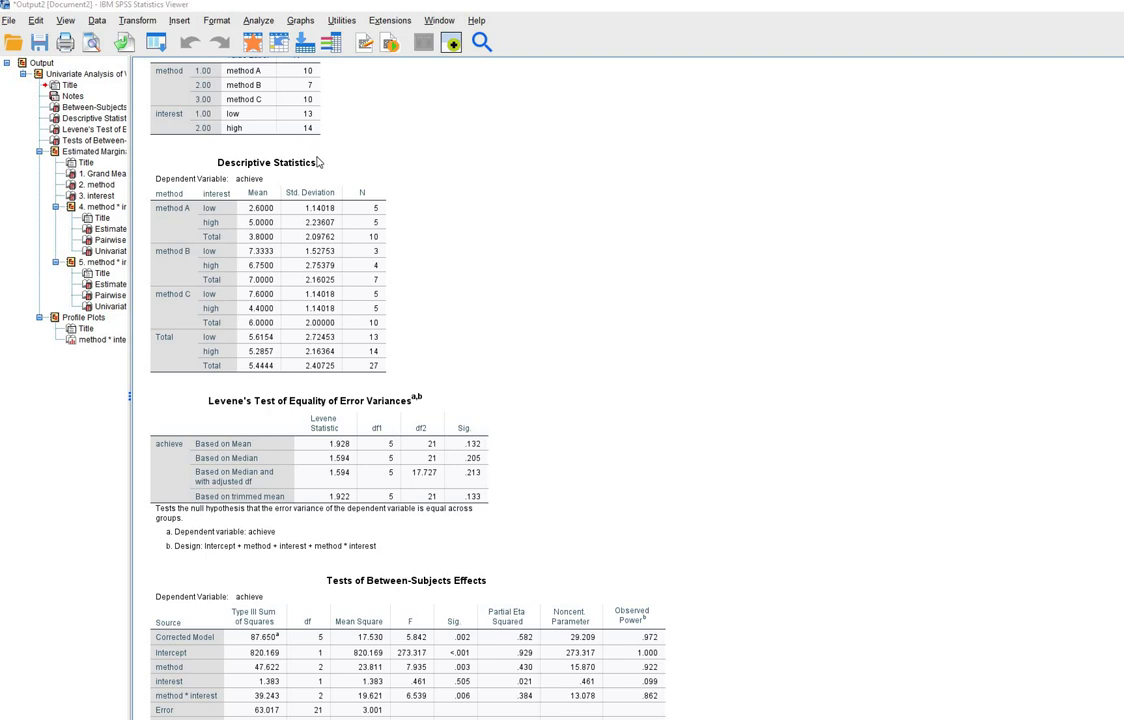
pyautogui.moveTo(360, 156)
pyautogui.mouseDown()
pyautogui.moveTo(292, 188)
pyautogui.moveTo(343, 172)
pyautogui.mouseUp()
pyautogui.moveTo(277, 182); pyautogui.dragTo(290, 172)
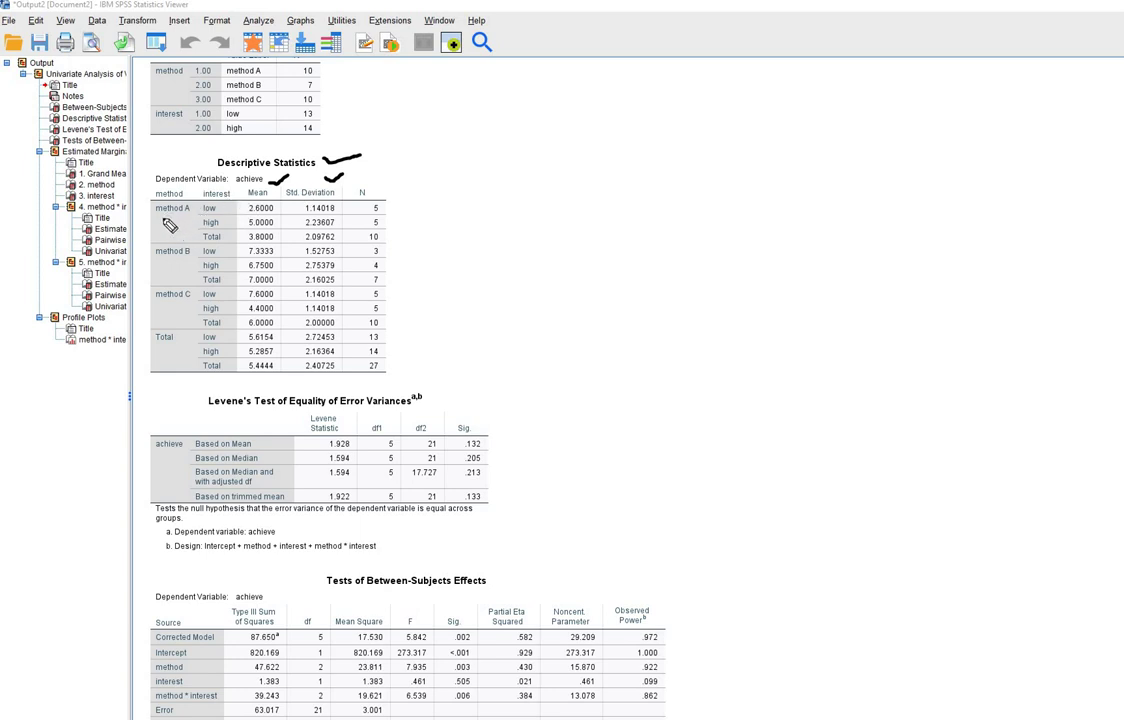
pyautogui.moveTo(155, 214); pyautogui.dragTo(188, 213)
pyautogui.click(163, 258)
pyautogui.moveTo(190, 302)
pyautogui.mouseDown()
pyautogui.moveTo(163, 302)
pyautogui.moveTo(184, 260)
pyautogui.mouseUp()
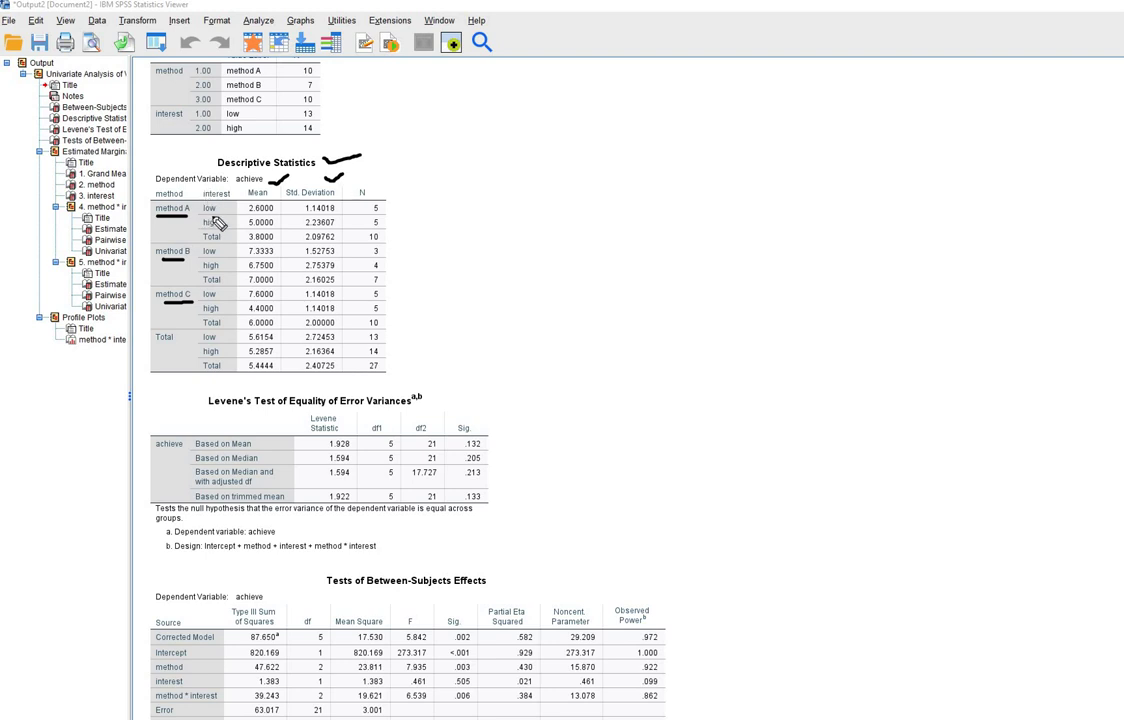
pyautogui.moveTo(201, 215)
pyautogui.mouseDown()
pyautogui.moveTo(211, 277)
pyautogui.moveTo(185, 281)
pyautogui.moveTo(217, 312)
pyautogui.mouseUp()
pyautogui.click(205, 254)
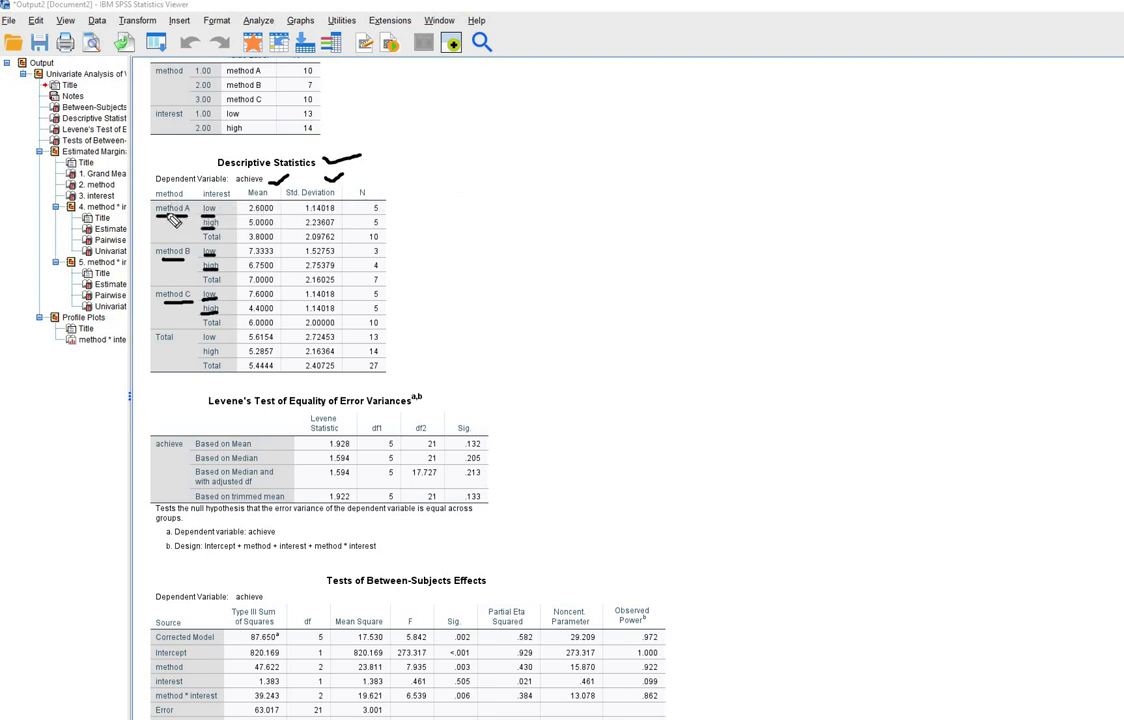
pyautogui.click(251, 213)
pyautogui.moveTo(249, 213)
pyautogui.mouseDown()
pyautogui.moveTo(270, 213)
pyautogui.moveTo(274, 270)
pyautogui.mouseUp()
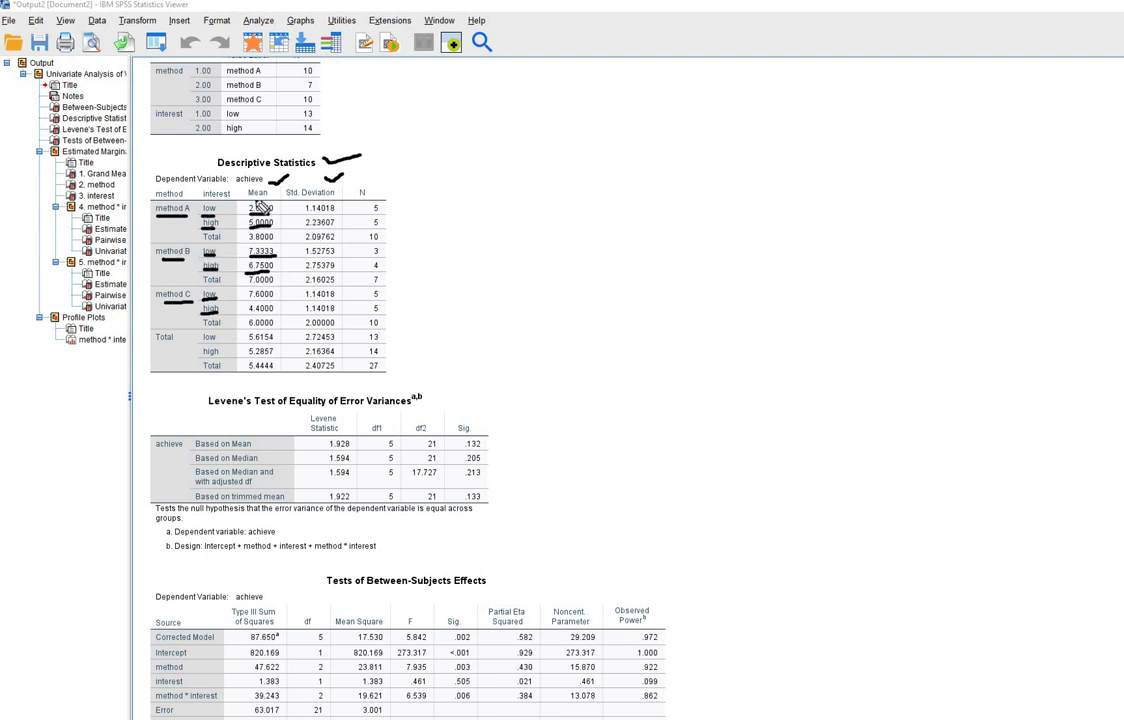
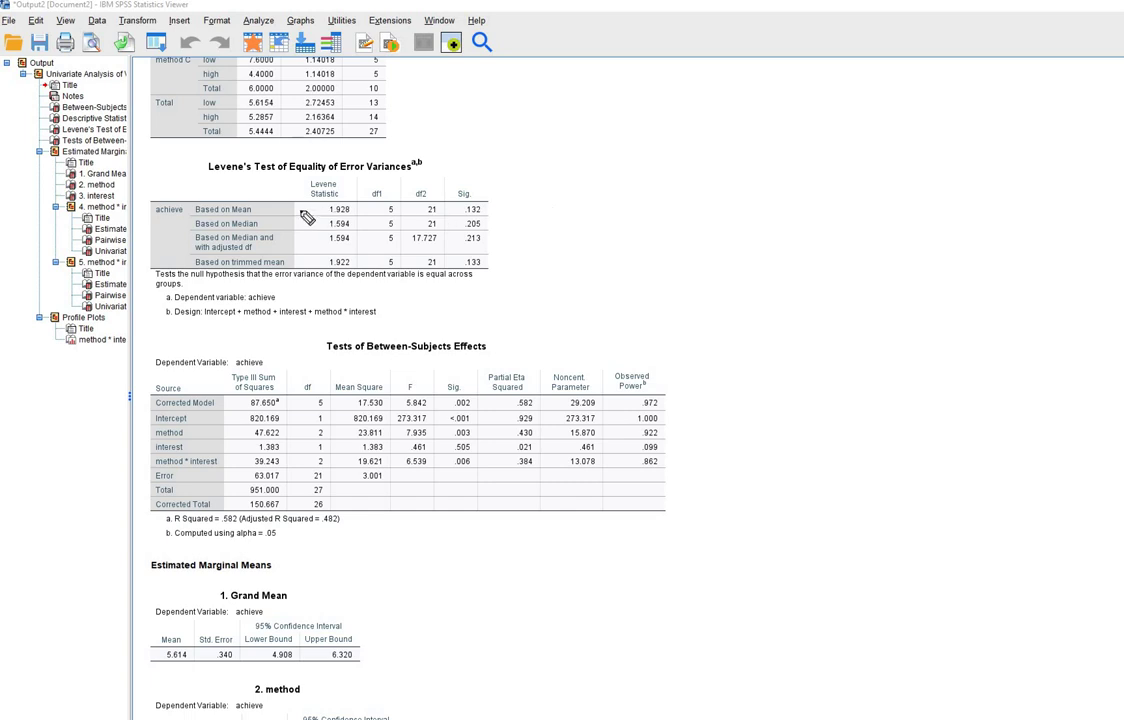
# Step: Examine Levene's test of equality of error variances, focusing on the significance based on the mean
pyautogui.moveTo(262, 200); pyautogui.dragTo(285, 187)
pyautogui.moveTo(282, 222); pyautogui.dragTo(284, 262)
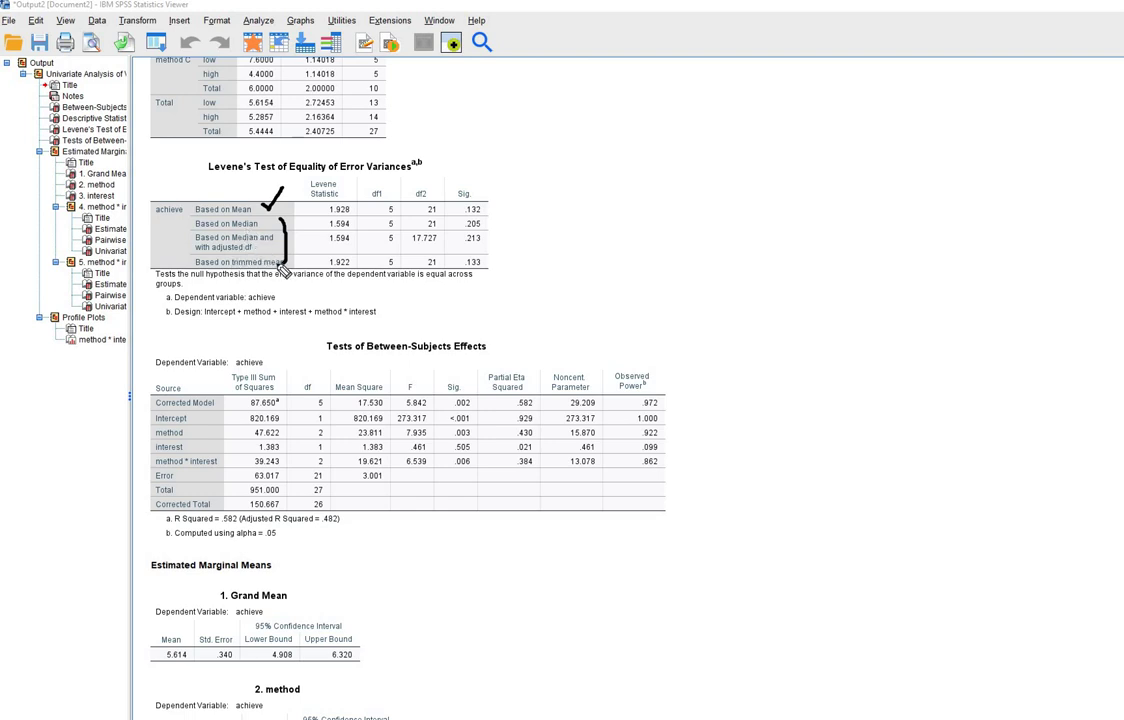
pyautogui.moveTo(262, 201); pyautogui.dragTo(270, 211)
pyautogui.moveTo(497, 204); pyautogui.dragTo(509, 198)
pyautogui.moveTo(496, 223); pyautogui.dragTo(494, 266)
pyautogui.press('e')
# Step: Examine the F values, significance and partial eta squared for method, interest and method*interest in the between-subjects effects table
pyautogui.scroll(-3, 980, 266)
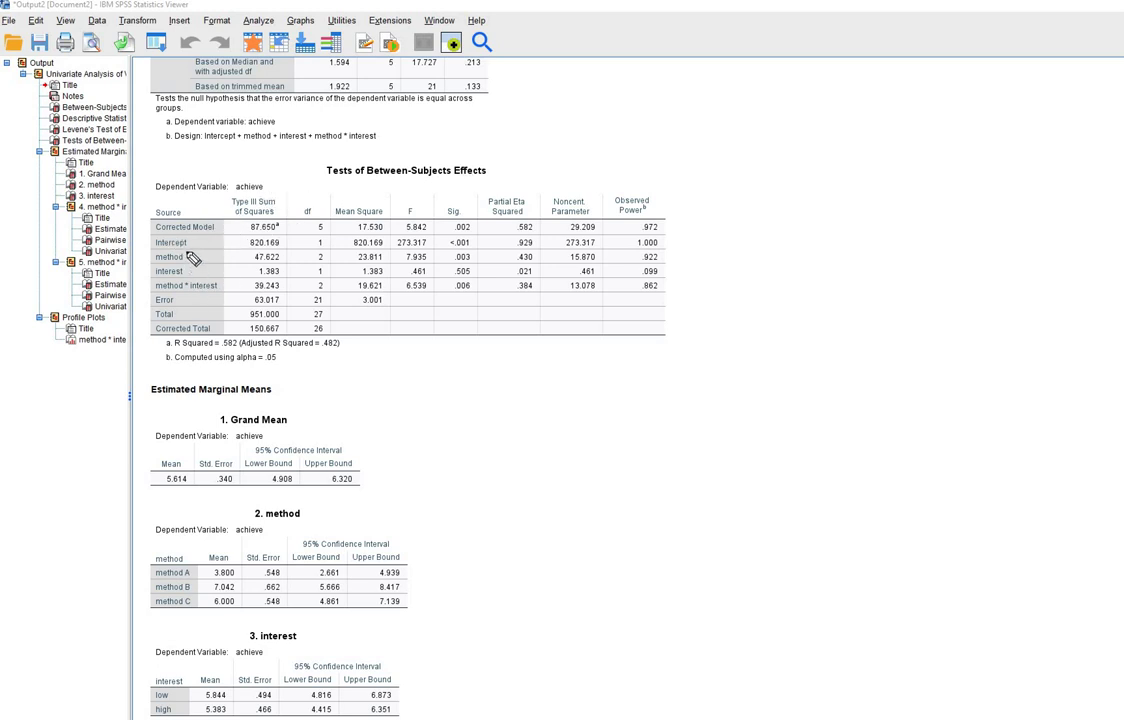
pyautogui.moveTo(190, 250)
pyautogui.mouseDown()
pyautogui.moveTo(211, 242)
pyautogui.moveTo(205, 252)
pyautogui.mouseUp()
pyautogui.moveTo(219, 282); pyautogui.dragTo(233, 278)
pyautogui.moveTo(160, 292); pyautogui.dragTo(214, 292)
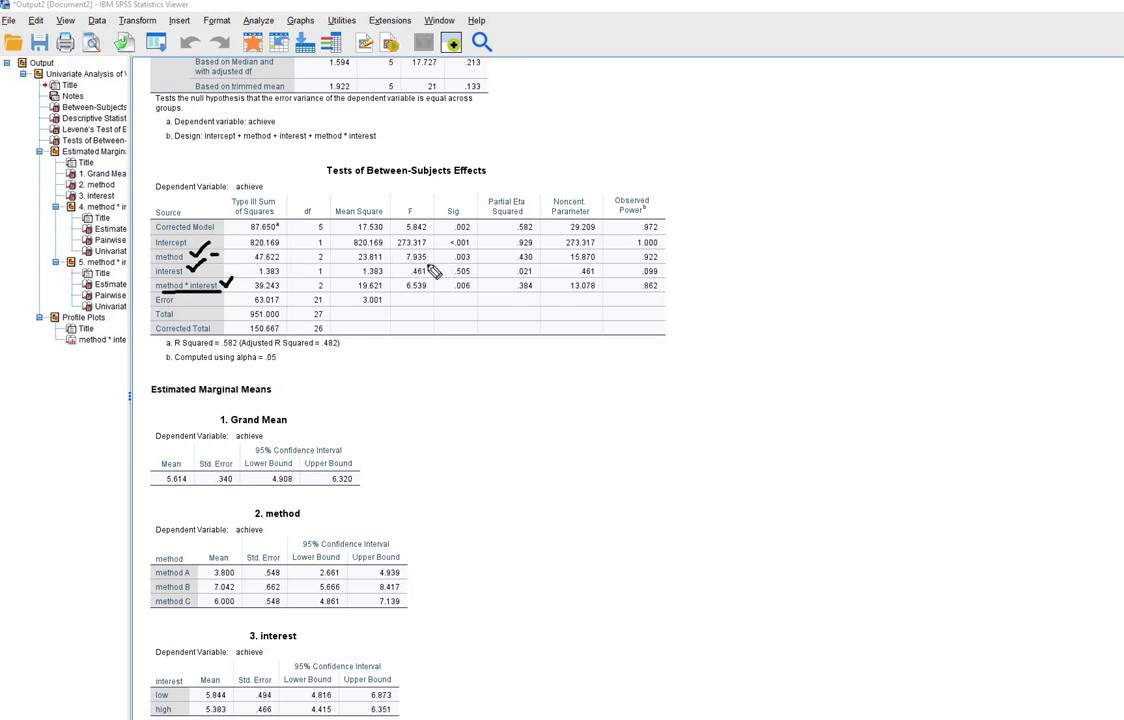
pyautogui.moveTo(403, 265); pyautogui.dragTo(481, 267)
pyautogui.moveTo(188, 263); pyautogui.dragTo(216, 253)
pyautogui.moveTo(514, 262); pyautogui.dragTo(540, 261)
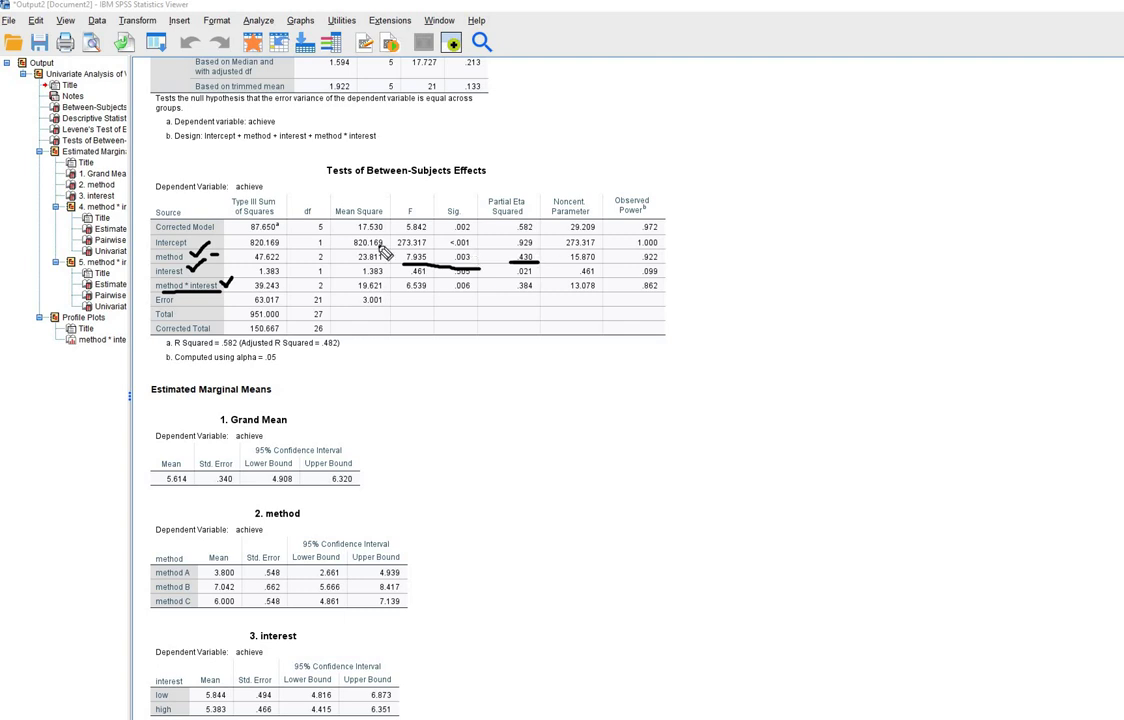
pyautogui.moveTo(214, 278)
pyautogui.mouseDown()
pyautogui.moveTo(232, 274)
pyautogui.moveTo(217, 261)
pyautogui.mouseUp()
pyautogui.press('Escape')
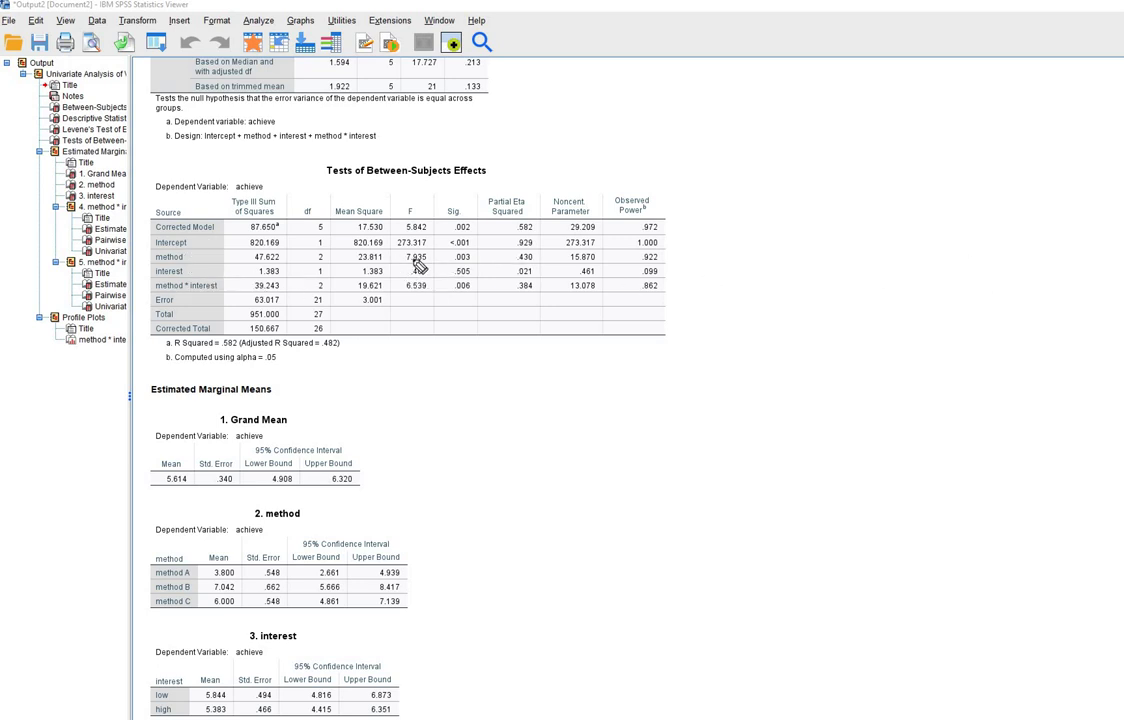
pyautogui.moveTo(409, 283); pyautogui.dragTo(540, 279)
pyautogui.moveTo(218, 279); pyautogui.dragTo(233, 272)
pyautogui.moveTo(405, 291); pyautogui.dragTo(484, 290)
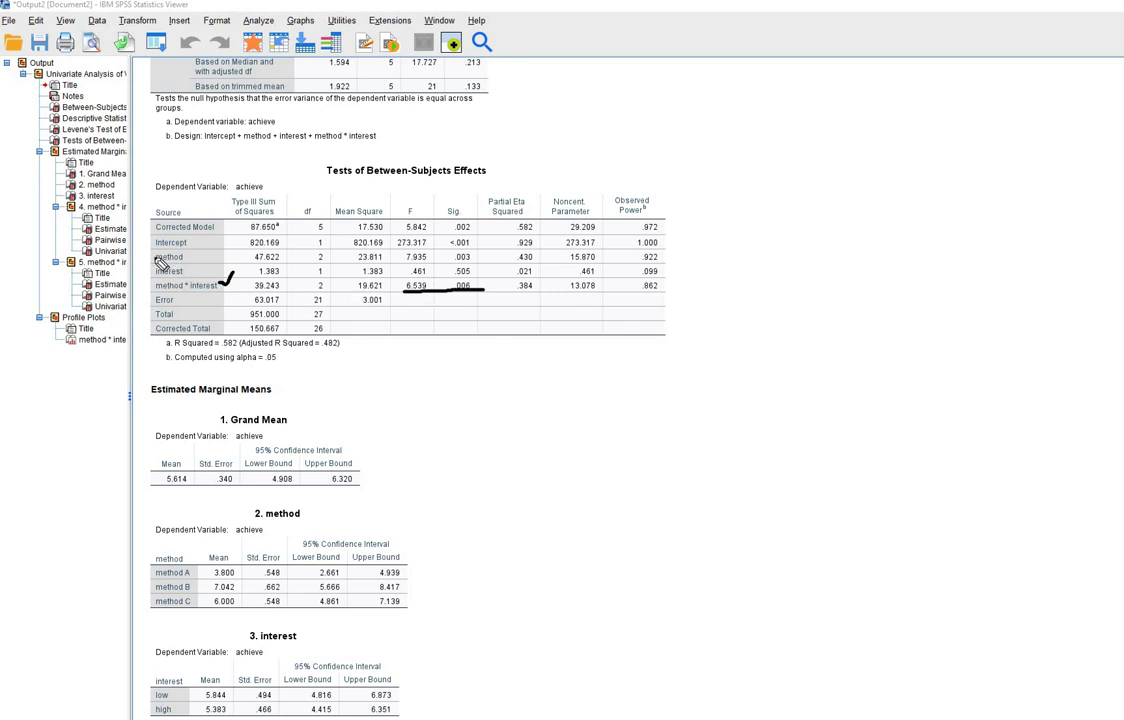
# Step: Check the F value and significance of the method*interest interaction
pyautogui.moveTo(404, 290); pyautogui.dragTo(440, 290)
pyautogui.press('e')
# Step: Compare the estimated grand mean with the overall total mean of achieve in the descriptive statistics
pyautogui.scroll(-5, 897, 242)
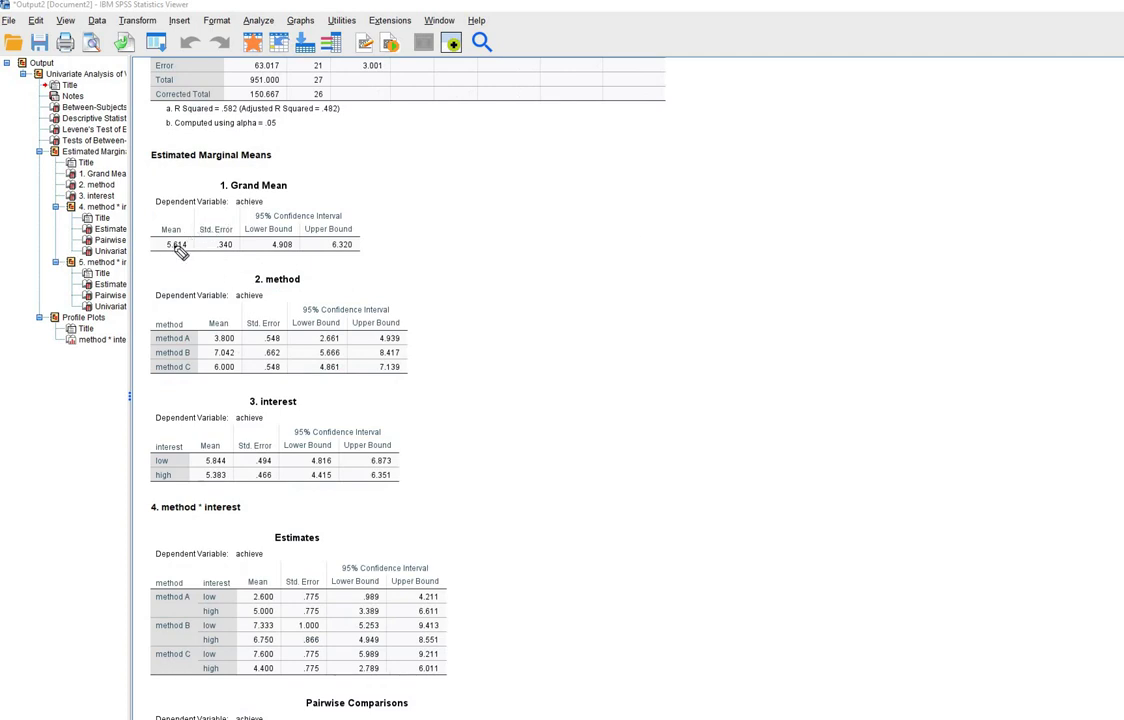
pyautogui.moveTo(152, 256); pyautogui.dragTo(184, 258)
pyautogui.scroll(5, 781, 347)
pyautogui.scroll(3, 781, 347)
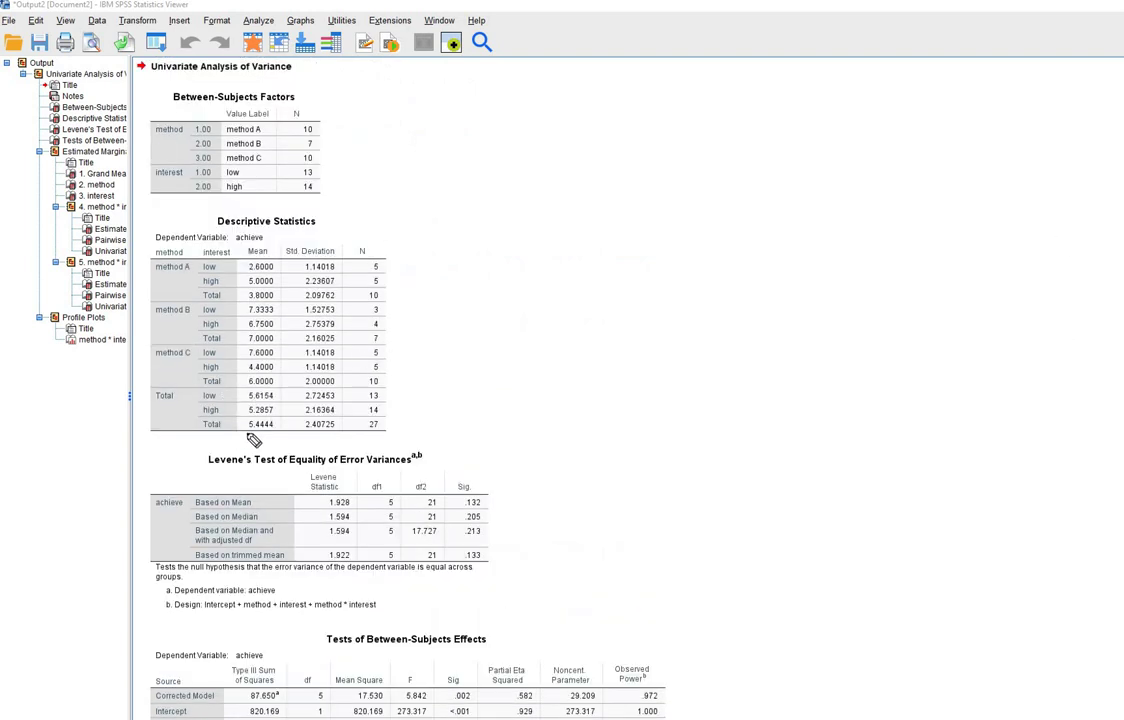
pyautogui.moveTo(249, 430); pyautogui.dragTo(286, 430)
# Step: Examine the group sizes for low and high interest within each method in the descriptive statistics
pyautogui.moveTo(390, 268); pyautogui.dragTo(392, 290)
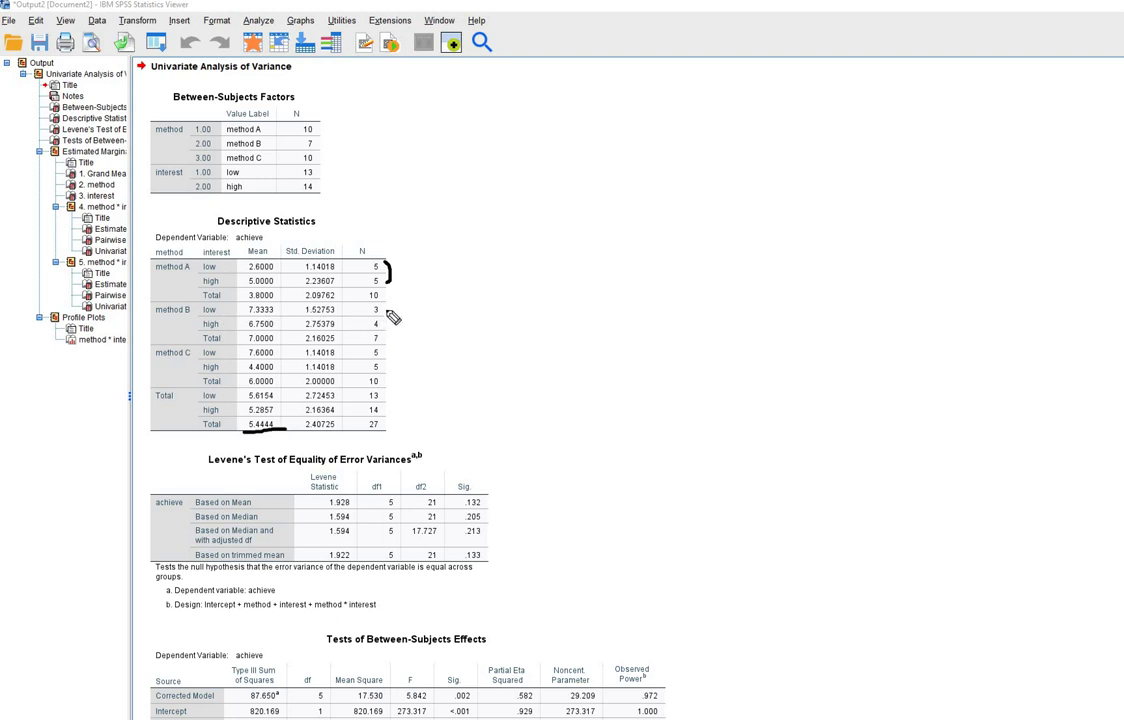
pyautogui.moveTo(388, 311); pyautogui.dragTo(388, 325)
pyautogui.moveTo(389, 352); pyautogui.dragTo(386, 369)
pyautogui.press('Escape')
pyautogui.click(307, 390)
pyautogui.click(491, 289)
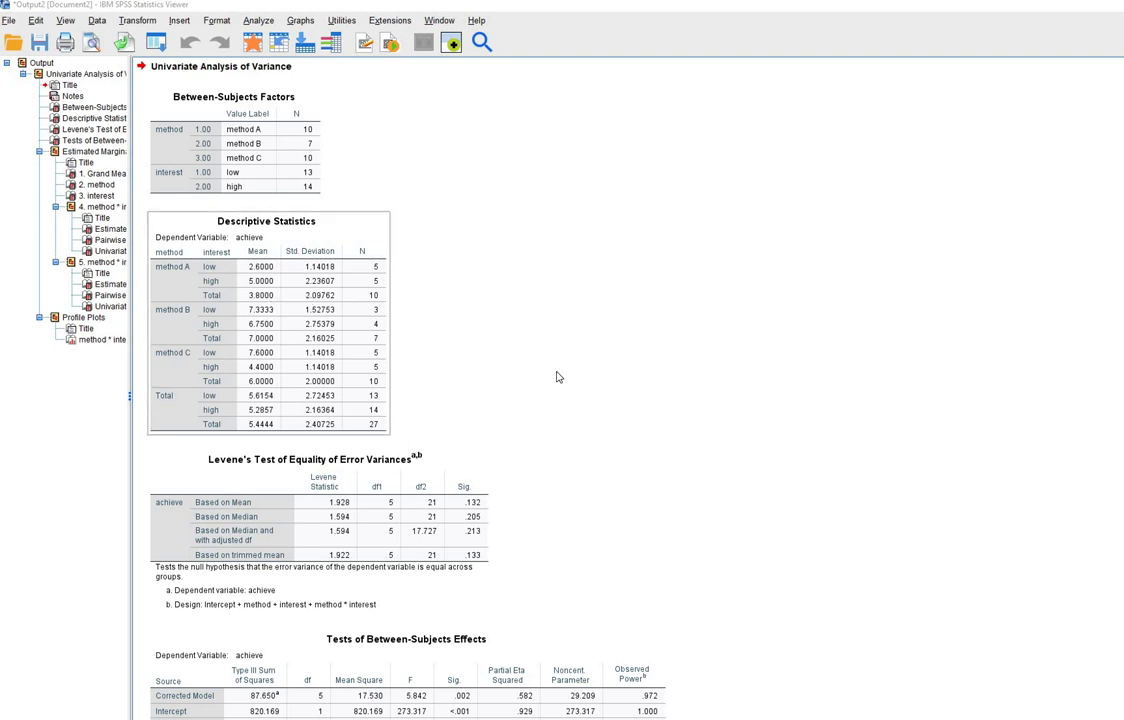
# Step: Examine the estimated grand mean and the marginal means of achieve for methods A, B and C
pyautogui.scroll(-3, 559, 377)
pyautogui.scroll(-15, 559, 377)
pyautogui.click(255, 300)
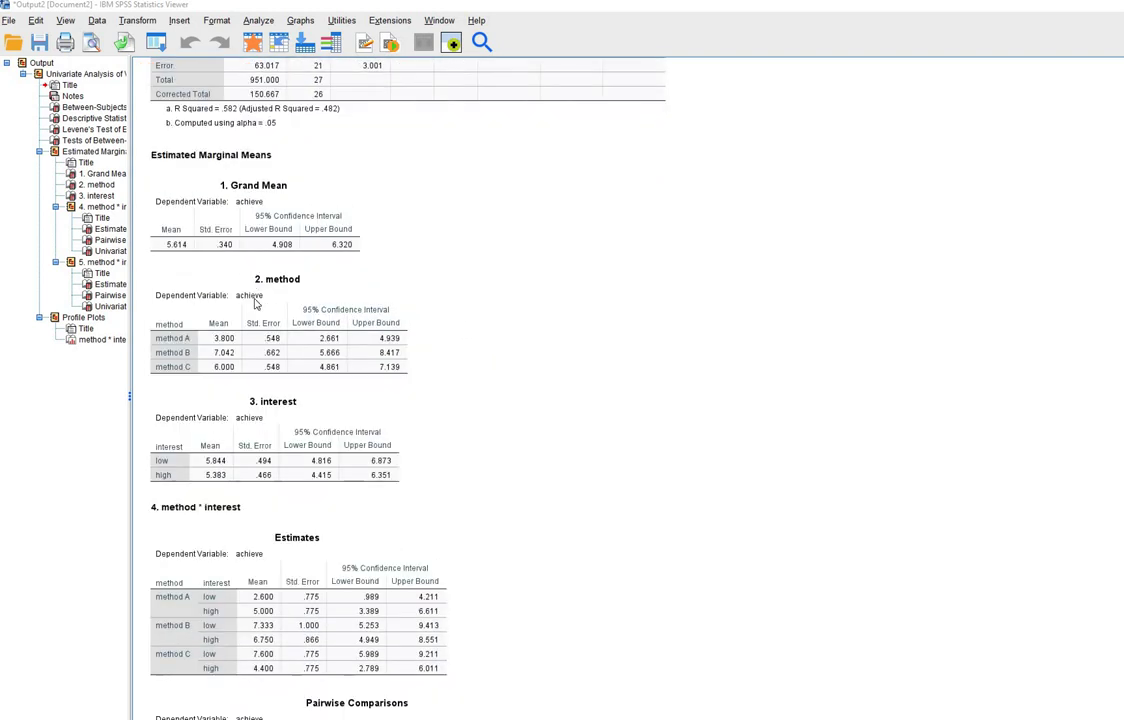
pyautogui.click(585, 268)
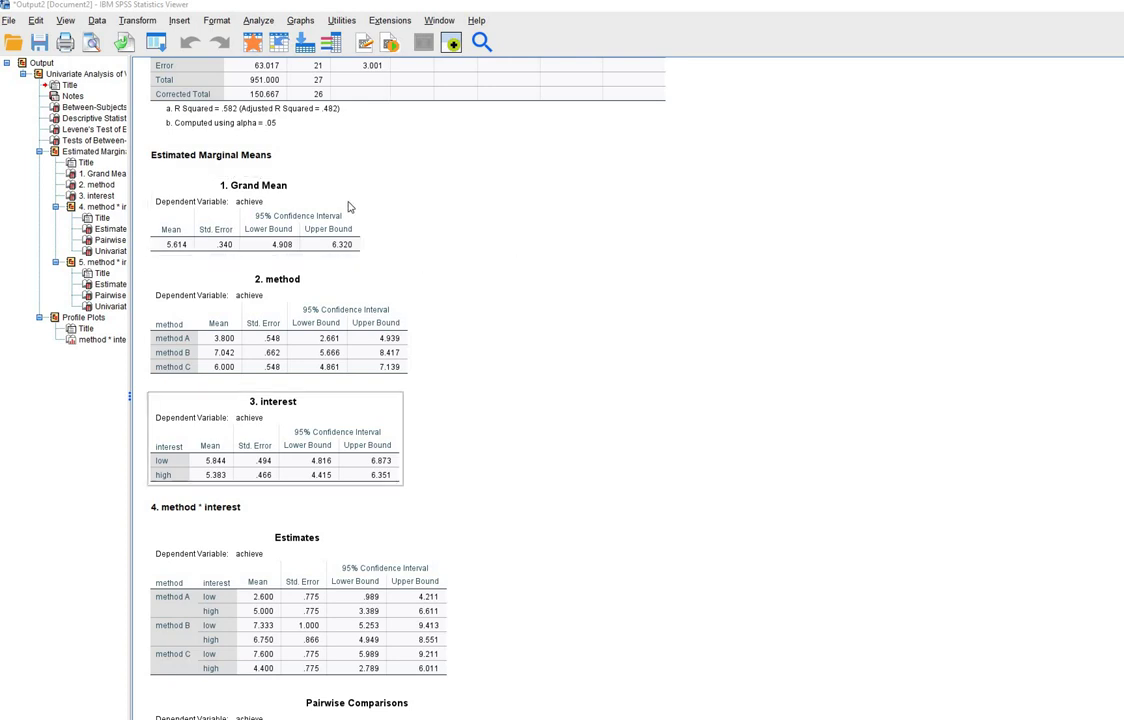
pyautogui.click(648, 404)
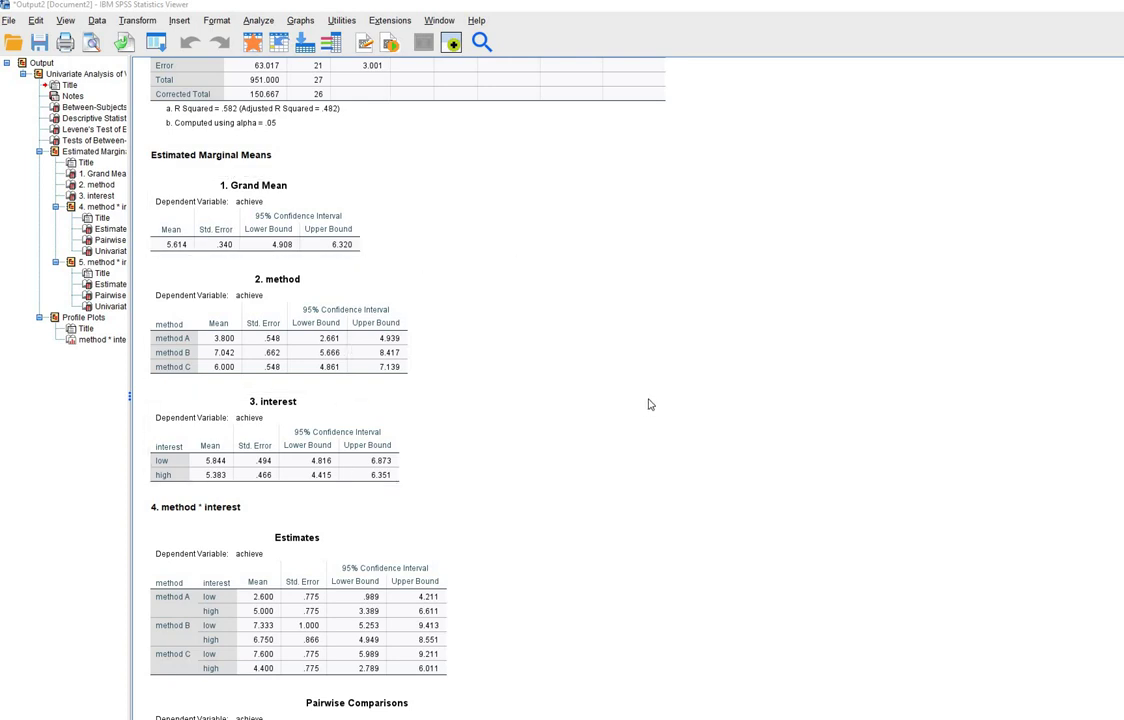
pyautogui.scroll(-2, 648, 404)
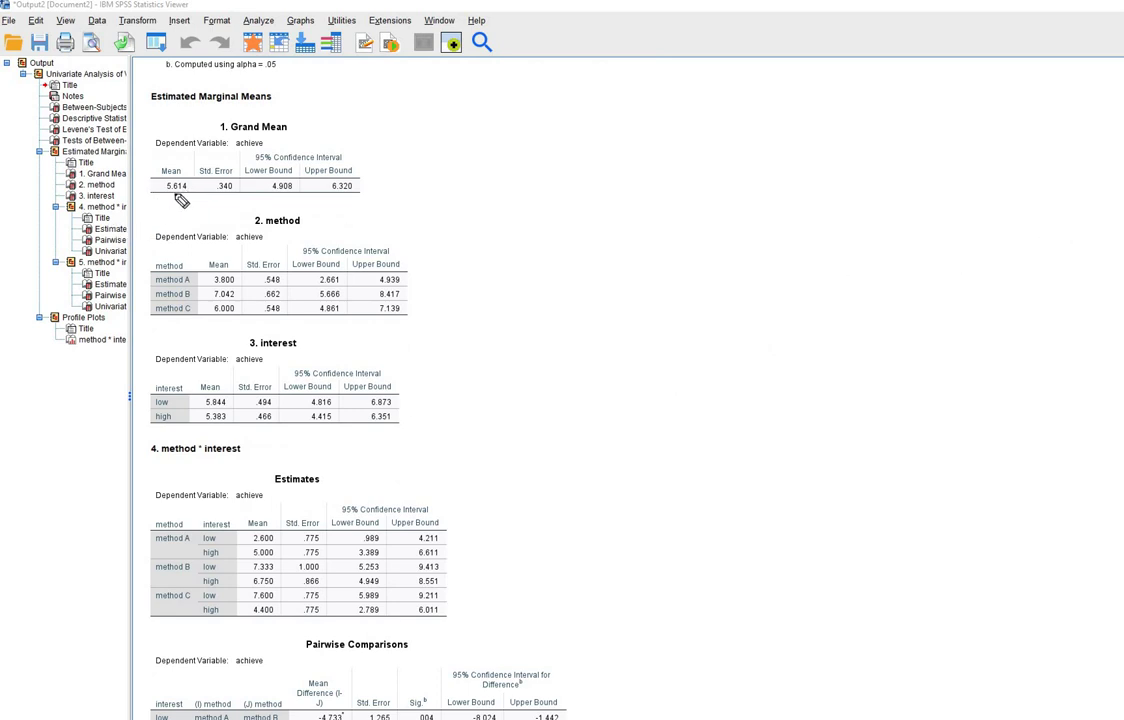
pyautogui.moveTo(158, 197); pyautogui.dragTo(191, 186)
pyautogui.moveTo(207, 287)
pyautogui.mouseDown()
pyautogui.moveTo(231, 306)
pyautogui.moveTo(204, 319)
pyautogui.moveTo(241, 316)
pyautogui.mouseUp()
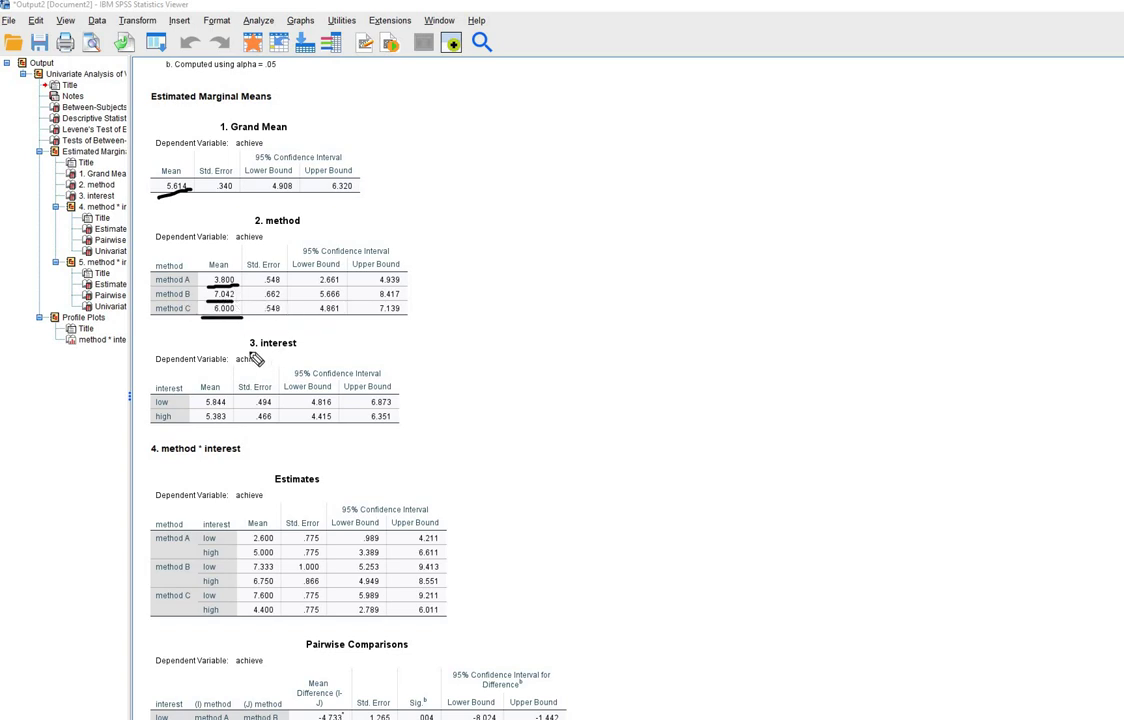
# Step: Examine the estimated marginal means of achieve for low and high interest
pyautogui.moveTo(297, 350); pyautogui.dragTo(249, 350)
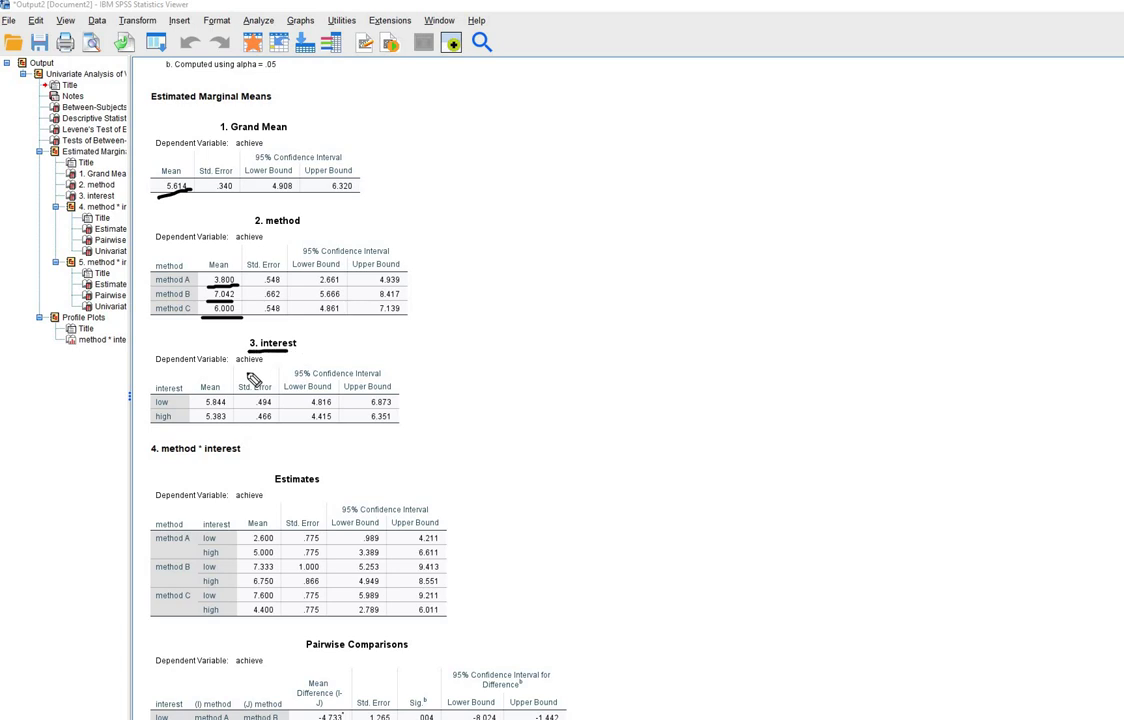
pyautogui.click(206, 409)
pyautogui.moveTo(204, 425); pyautogui.dragTo(247, 421)
pyautogui.press('Escape')
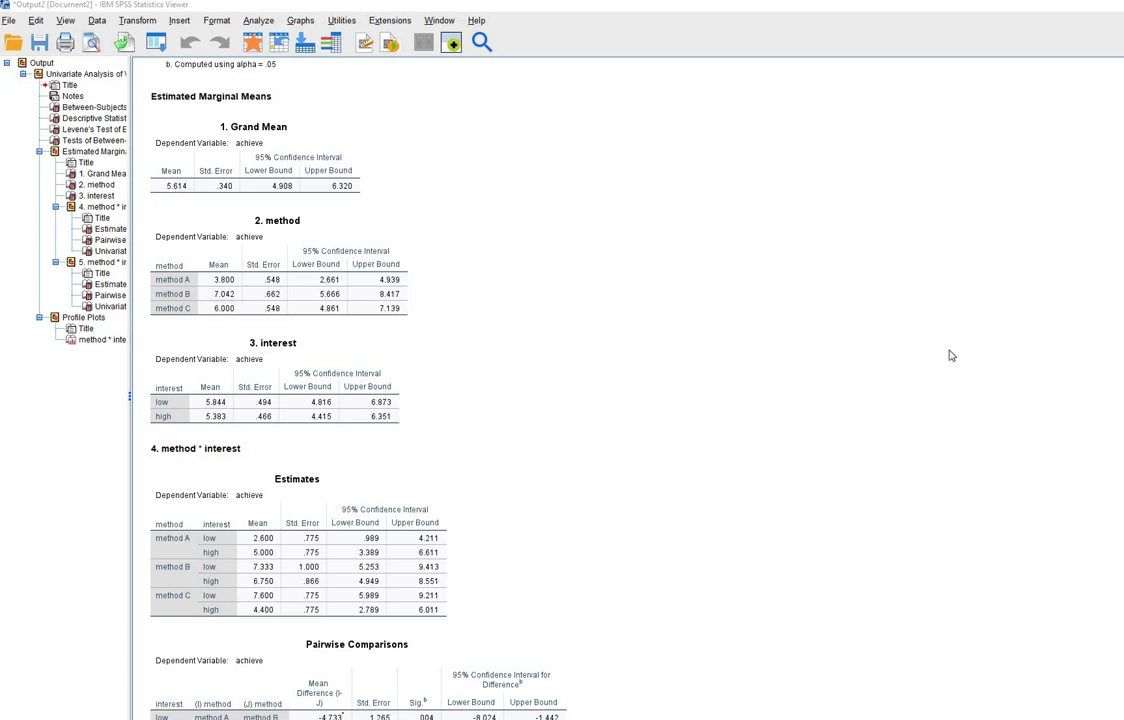
# Step: Compare the estimated means of low and high interest within methods A, B and C in the first method*interest estimates
pyautogui.scroll(-6, 951, 355)
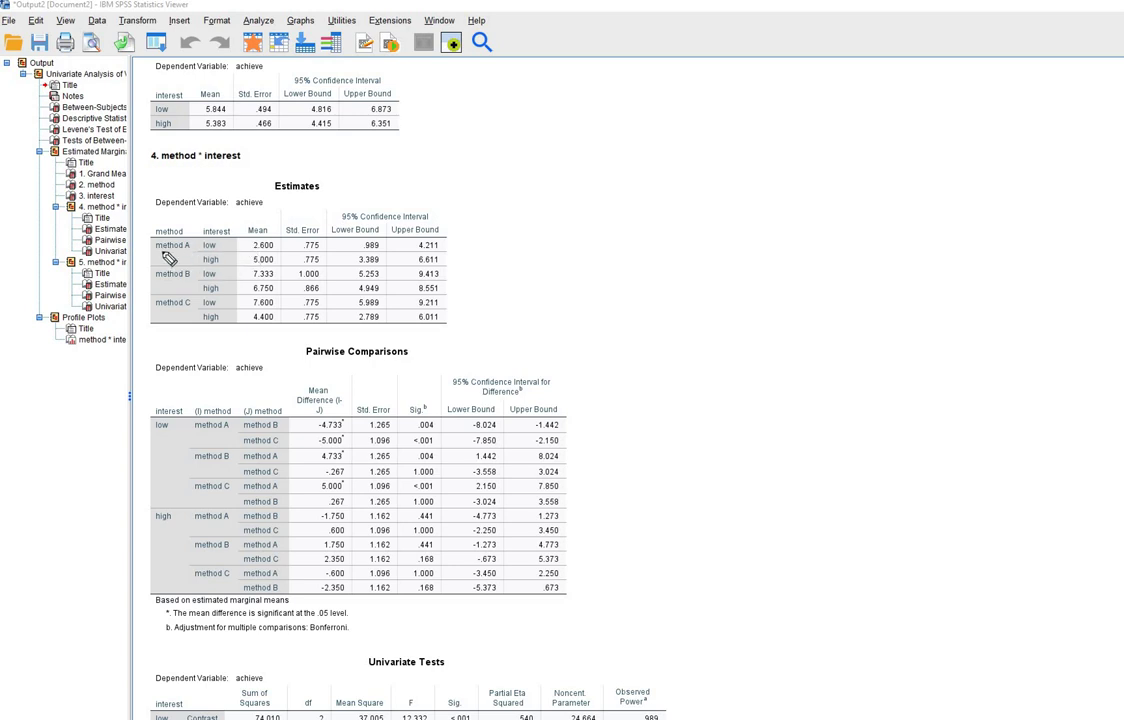
pyautogui.moveTo(159, 251); pyautogui.dragTo(184, 252)
pyautogui.moveTo(196, 252); pyautogui.dragTo(275, 252)
pyautogui.click(254, 252)
pyautogui.moveTo(198, 265); pyautogui.dragTo(275, 265)
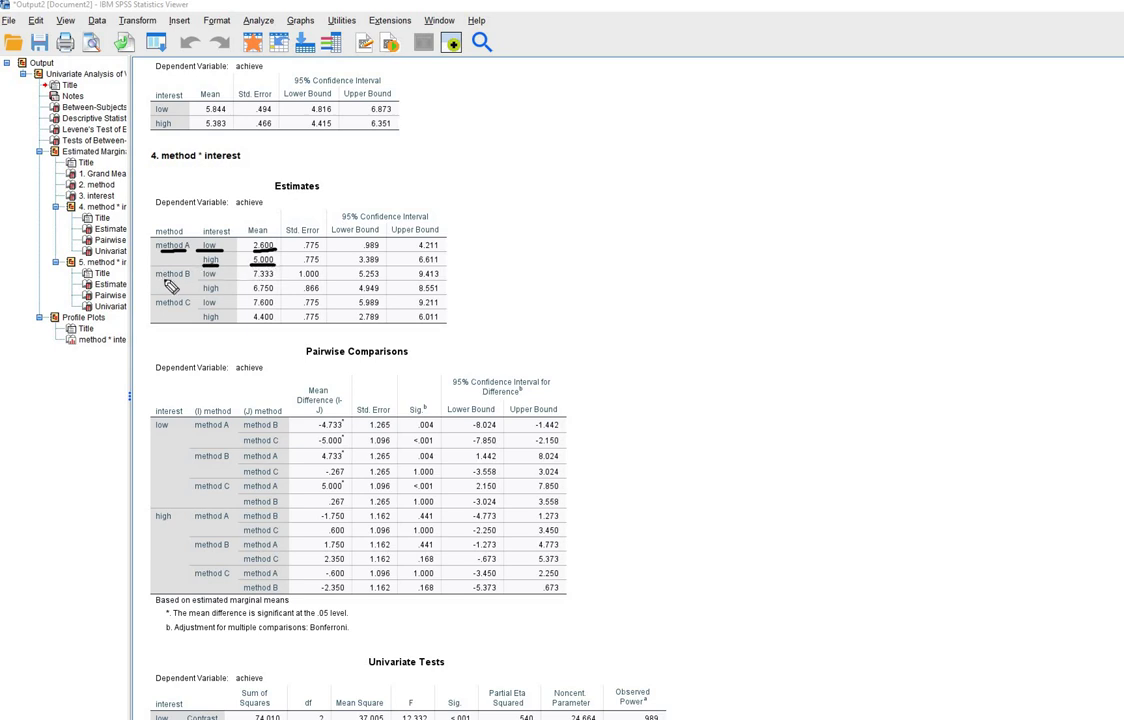
pyautogui.moveTo(157, 281); pyautogui.dragTo(179, 280)
pyautogui.moveTo(251, 280); pyautogui.dragTo(273, 279)
pyautogui.moveTo(250, 295); pyautogui.dragTo(274, 294)
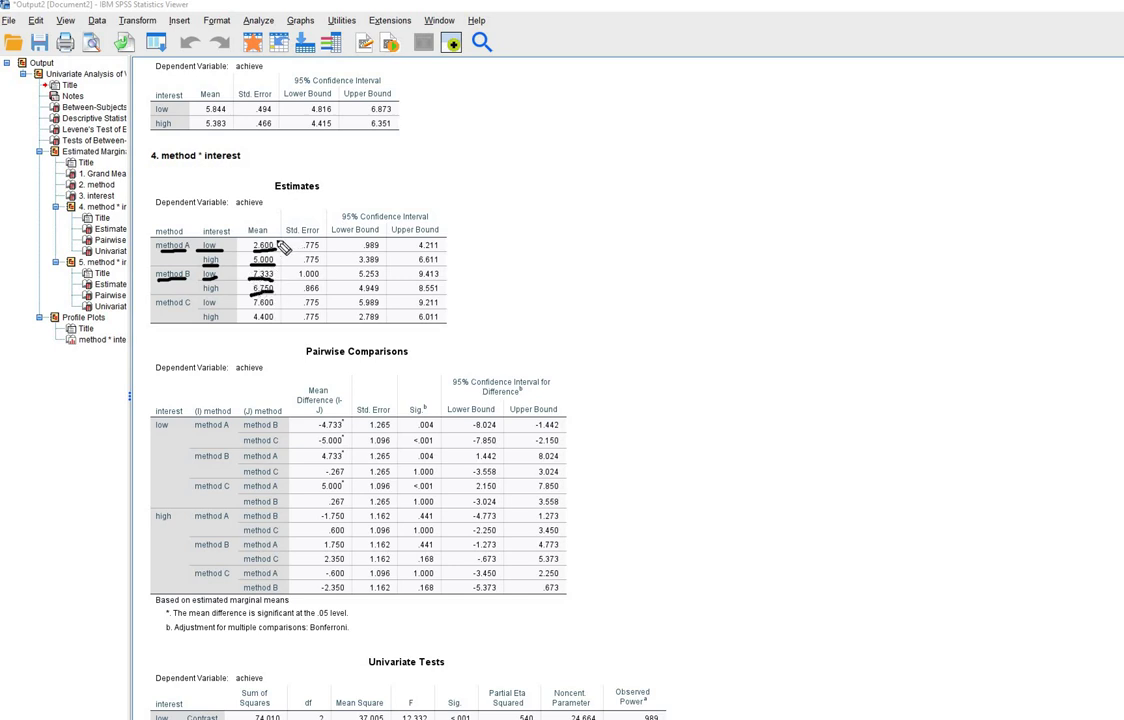
pyautogui.moveTo(279, 243); pyautogui.dragTo(282, 260)
pyautogui.moveTo(277, 268); pyautogui.dragTo(276, 287)
pyautogui.moveTo(157, 311)
pyautogui.mouseDown()
pyautogui.moveTo(277, 310)
pyautogui.moveTo(248, 322)
pyautogui.mouseUp()
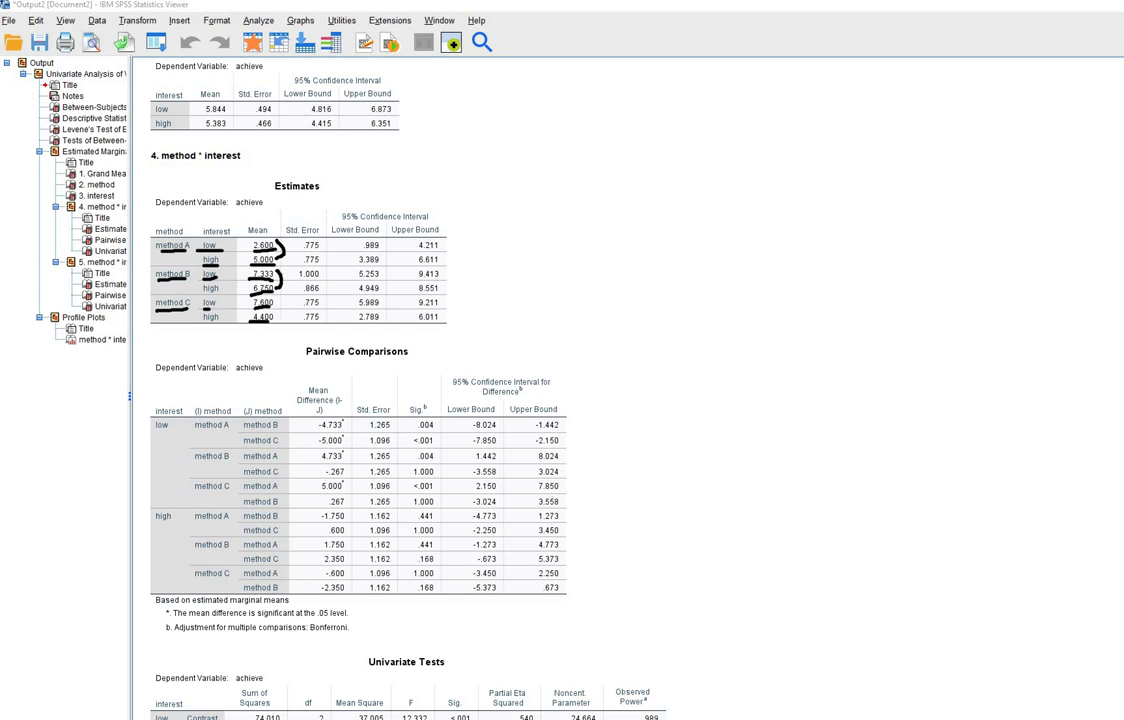
pyautogui.press('Escape')
# Step: Examine the pairwise comparison of methods A and B at low interest, checking its mean difference, significance and cell means
pyautogui.scroll(-5, 800, 297)
pyautogui.click(323, 186)
pyautogui.click(637, 230)
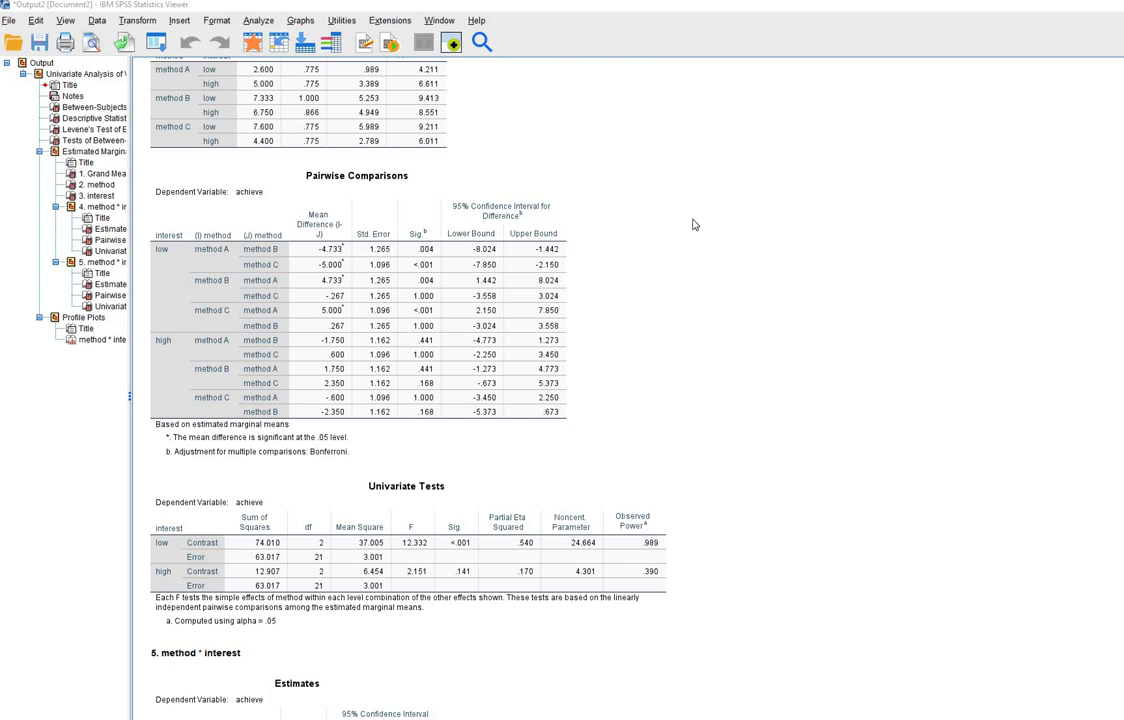
pyautogui.click(322, 210)
pyautogui.moveTo(314, 184); pyautogui.dragTo(408, 184)
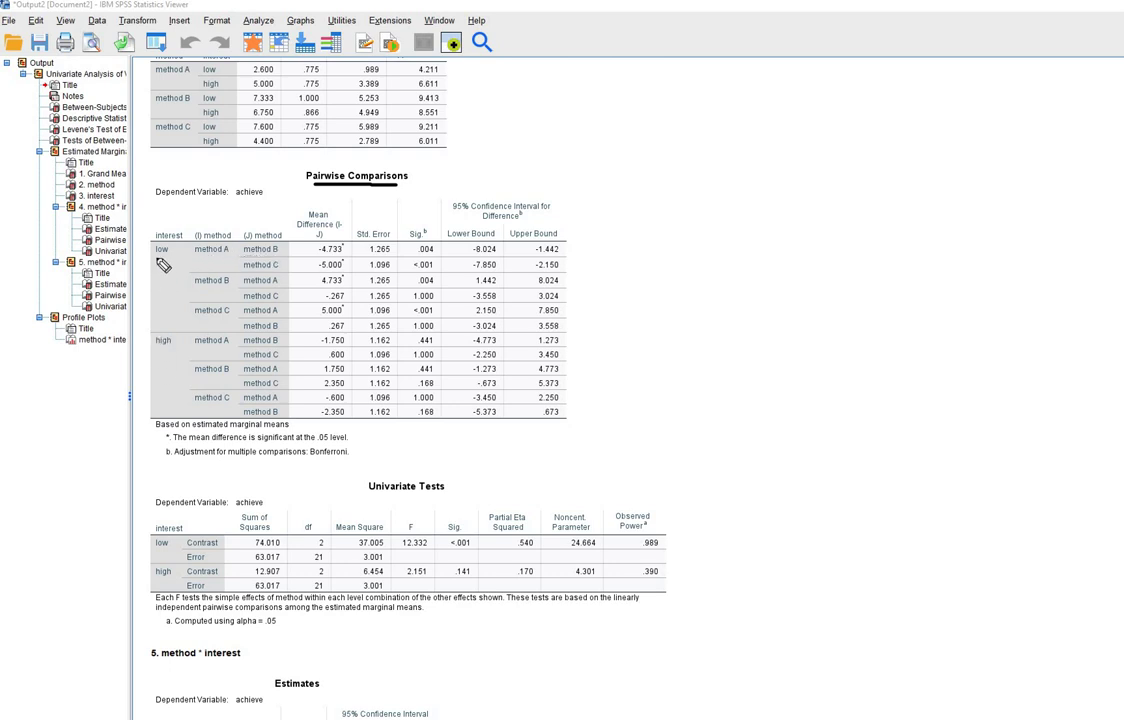
pyautogui.moveTo(153, 261); pyautogui.dragTo(178, 258)
pyautogui.moveTo(154, 351); pyautogui.dragTo(177, 349)
pyautogui.moveTo(196, 256); pyautogui.dragTo(277, 256)
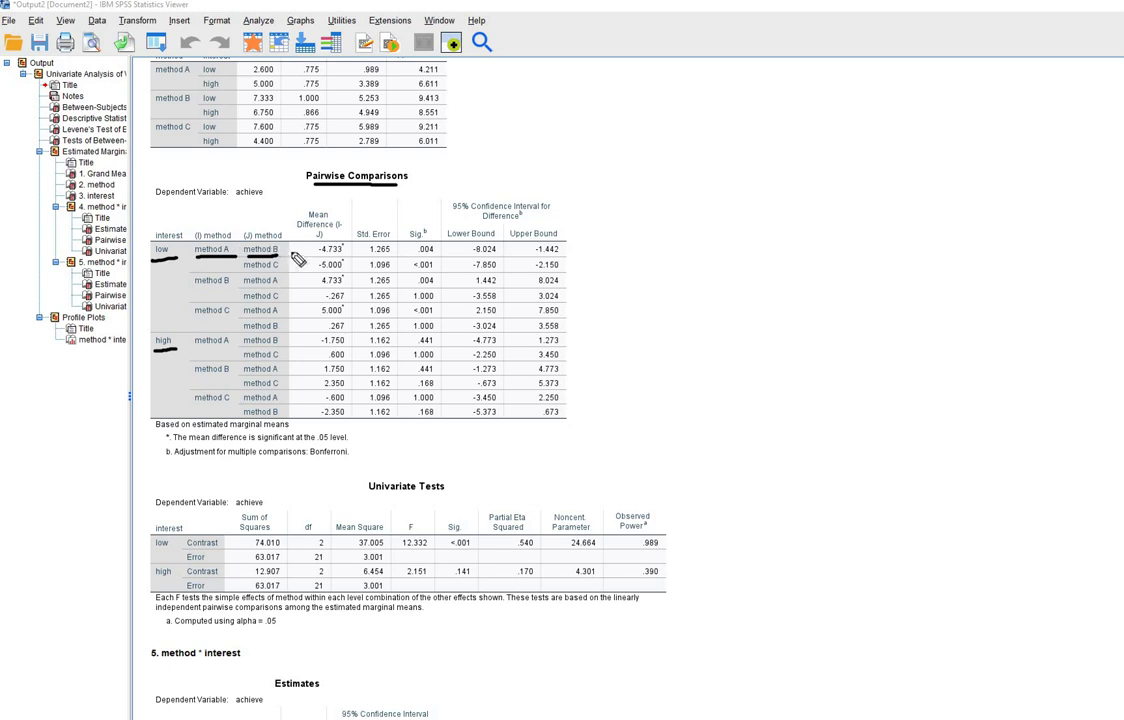
pyautogui.moveTo(315, 256); pyautogui.dragTo(341, 257)
pyautogui.moveTo(412, 257); pyautogui.dragTo(432, 256)
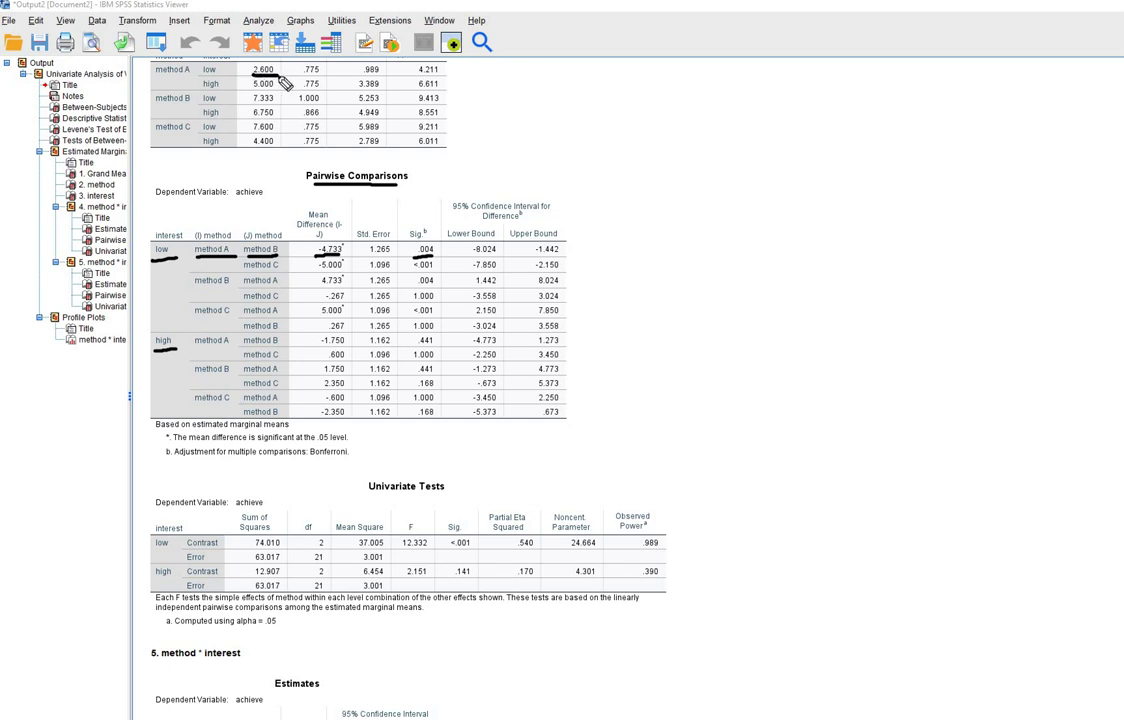
pyautogui.moveTo(250, 104); pyautogui.dragTo(275, 104)
# Step: Examine the low-interest pairwise comparisons of method A with C and method B with C
pyautogui.moveTo(245, 269); pyautogui.dragTo(285, 270)
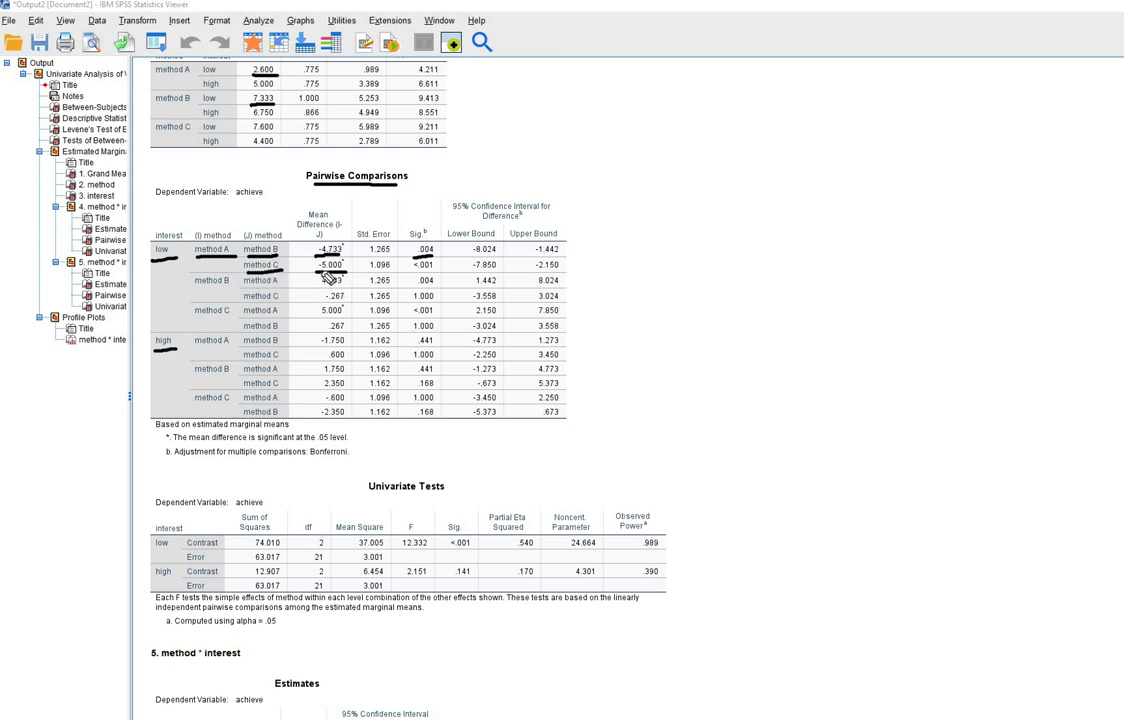
pyautogui.moveTo(413, 270); pyautogui.dragTo(433, 270)
pyautogui.moveTo(252, 73); pyautogui.dragTo(285, 72)
pyautogui.moveTo(252, 133); pyautogui.dragTo(282, 133)
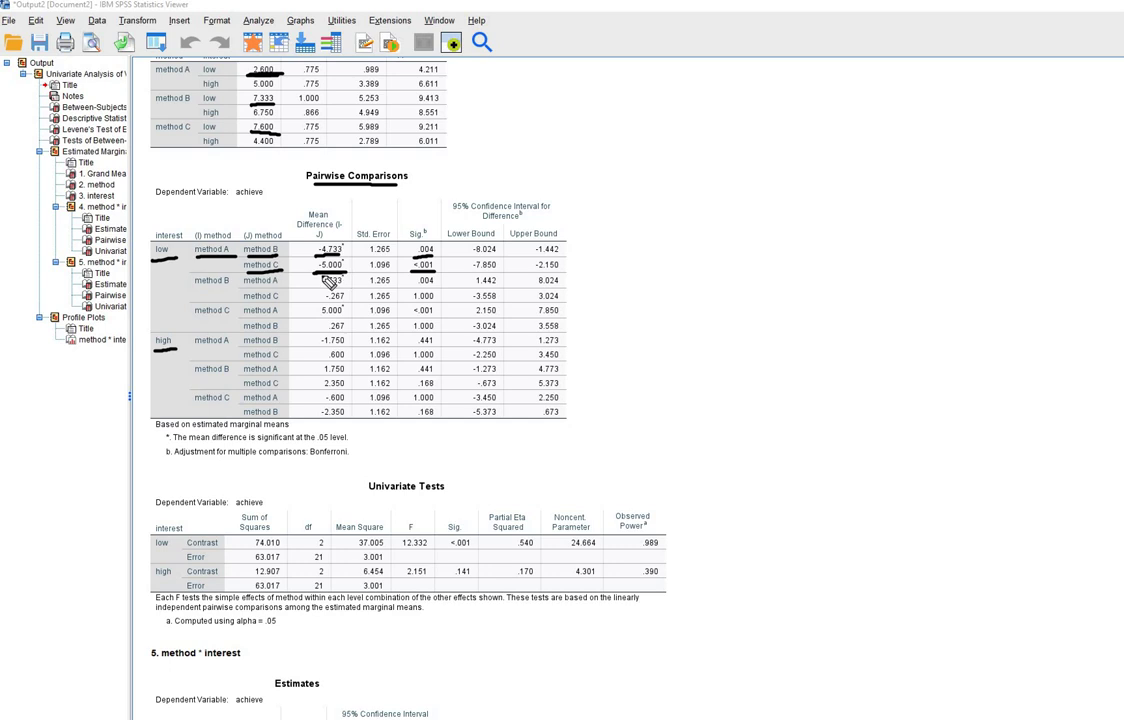
pyautogui.moveTo(195, 286); pyautogui.dragTo(228, 286)
pyautogui.moveTo(321, 300); pyautogui.dragTo(435, 300)
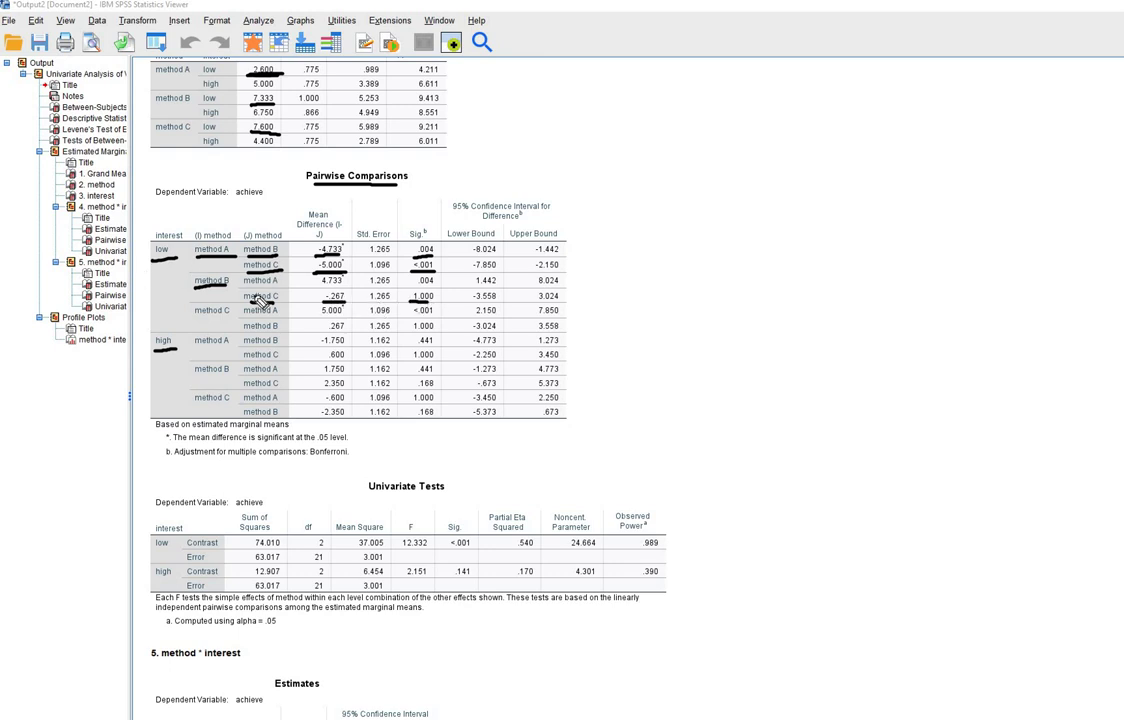
pyautogui.moveTo(212, 279); pyautogui.dragTo(227, 288)
# Step: Examine the significance of the pairwise comparisons among methods A, B and C at high interest
pyautogui.moveTo(197, 345); pyautogui.dragTo(276, 345)
pyautogui.moveTo(412, 346); pyautogui.dragTo(443, 346)
pyautogui.moveTo(244, 361); pyautogui.dragTo(277, 361)
pyautogui.moveTo(410, 362); pyautogui.dragTo(437, 362)
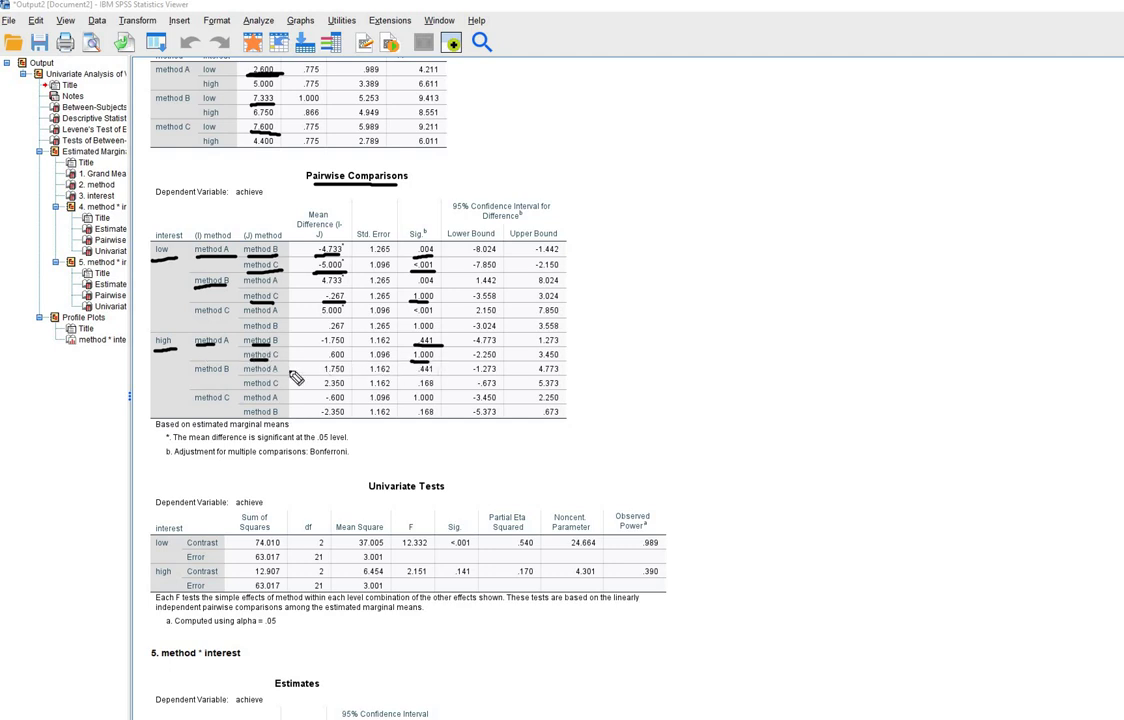
pyautogui.moveTo(197, 371); pyautogui.dragTo(278, 390)
pyautogui.moveTo(418, 390); pyautogui.dragTo(441, 390)
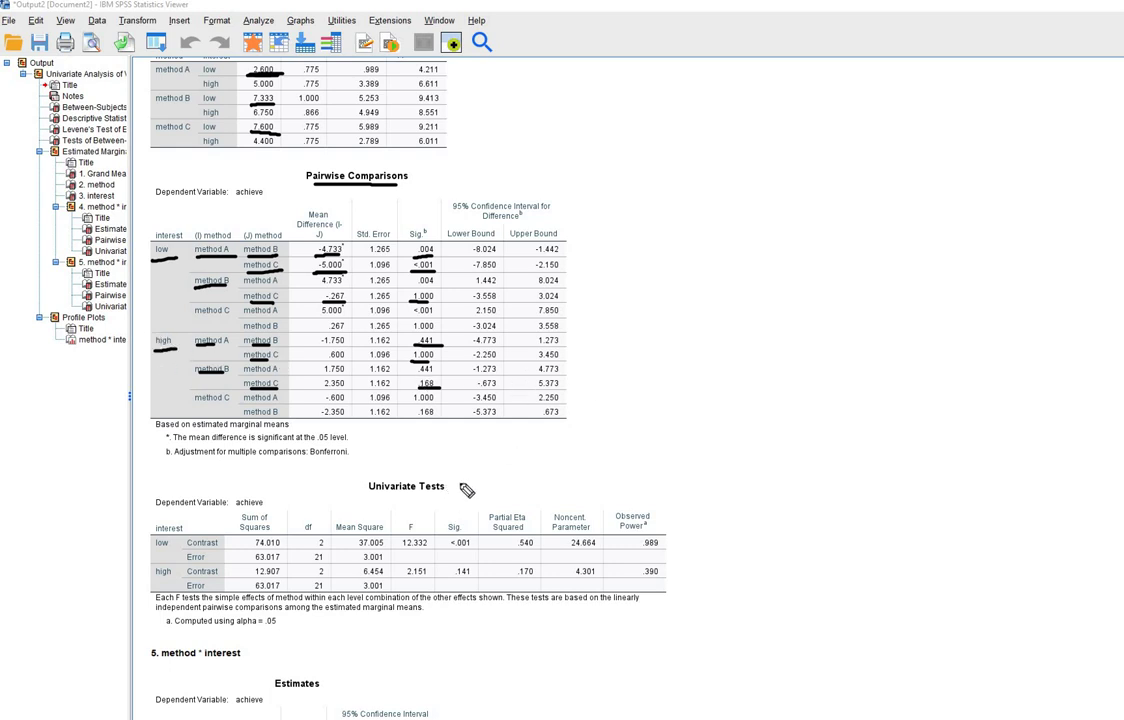
# Step: Examine the univariate tests of the simple effect of method at low and high interest, focusing on F and significance
pyautogui.moveTo(456, 480); pyautogui.dragTo(502, 470)
pyautogui.moveTo(145, 534)
pyautogui.mouseDown()
pyautogui.moveTo(177, 543)
pyautogui.moveTo(157, 556)
pyautogui.moveTo(147, 538)
pyautogui.mouseUp()
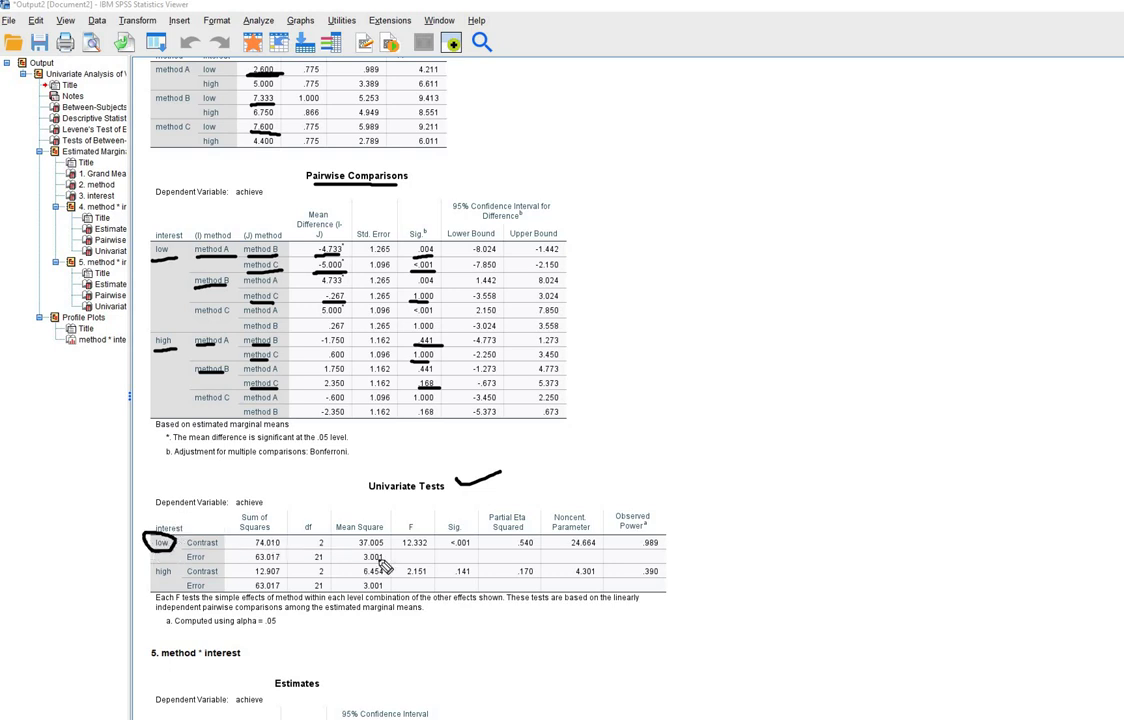
pyautogui.moveTo(402, 549); pyautogui.dragTo(470, 549)
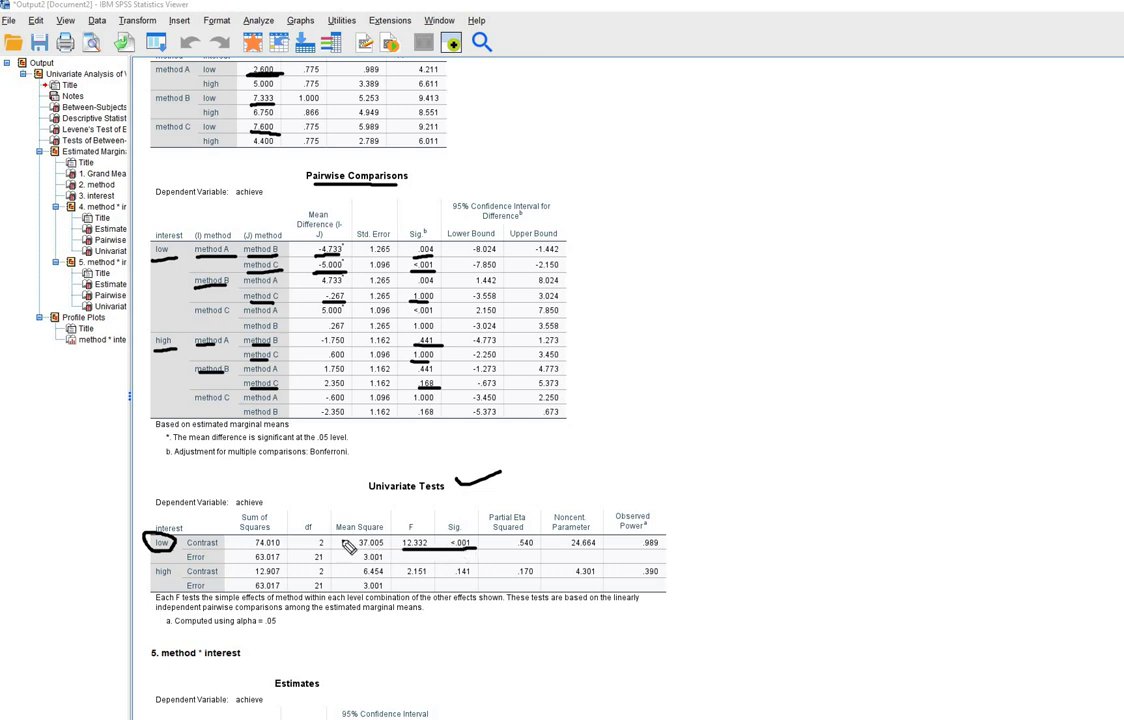
pyautogui.moveTo(175, 586)
pyautogui.mouseDown()
pyautogui.moveTo(148, 566)
pyautogui.moveTo(176, 574)
pyautogui.mouseUp()
pyautogui.moveTo(409, 578); pyautogui.dragTo(466, 579)
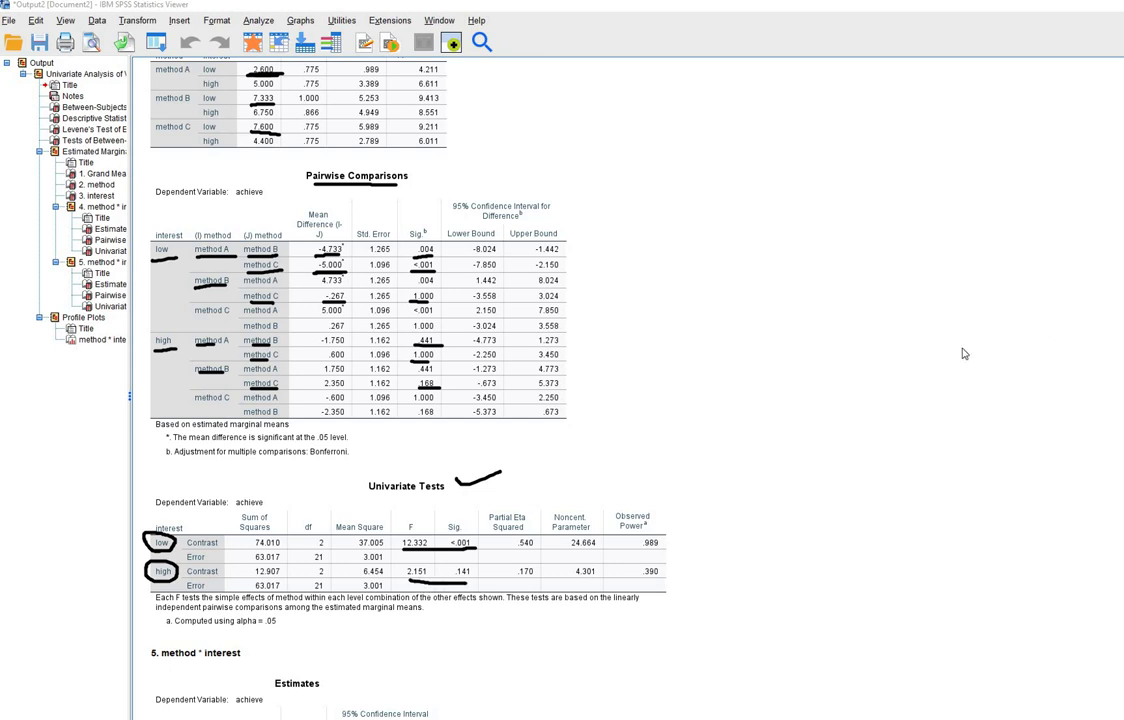
pyautogui.press('Escape')
# Step: Review the estimates and pairwise comparisons in the second method*interest section, which covers the simple effects of interest within each method
pyautogui.scroll(-10, 938, 408)
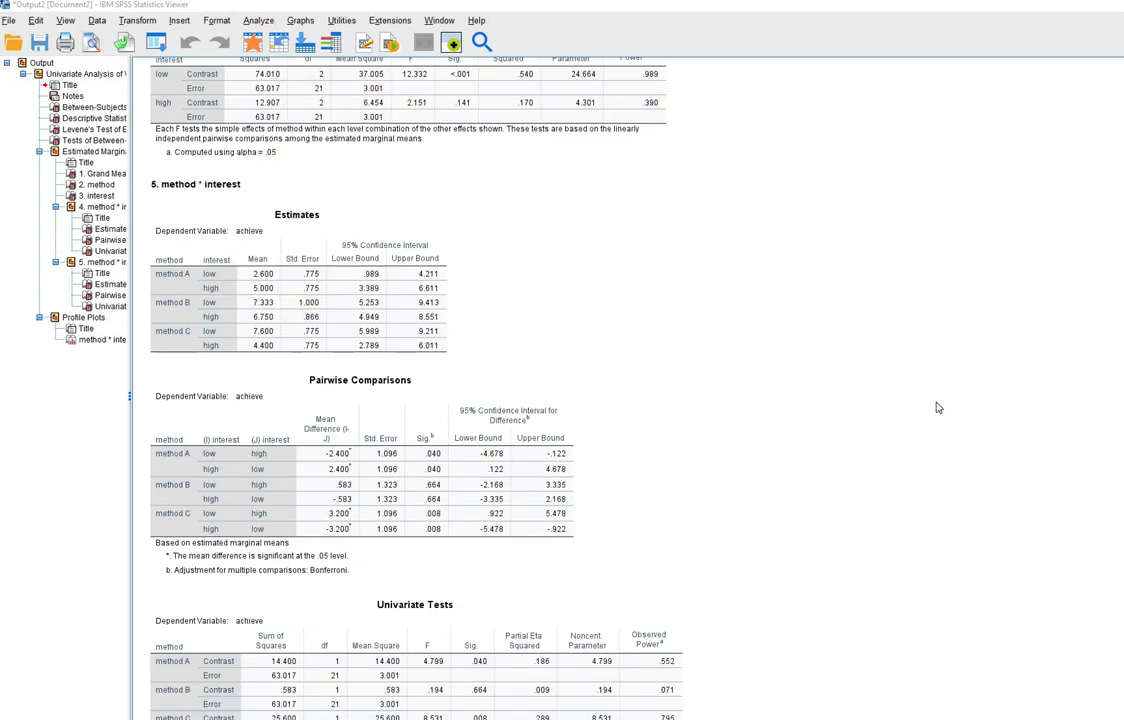
pyautogui.scroll(-1, 938, 408)
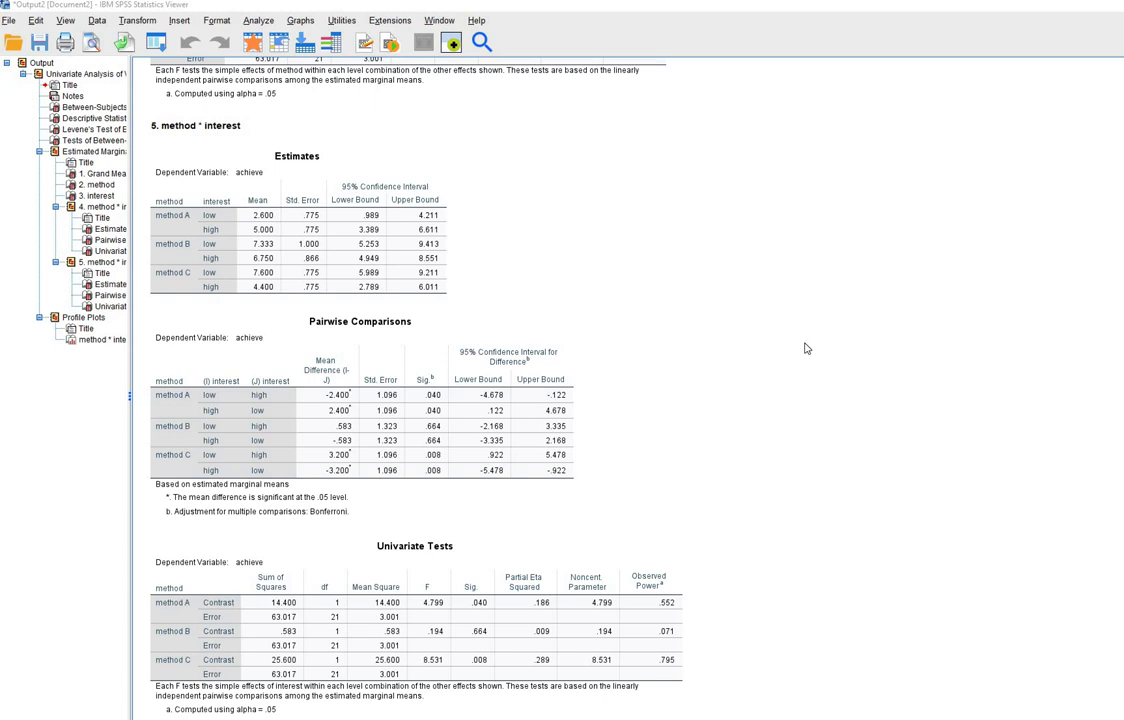
pyautogui.scroll(-1, 866, 349)
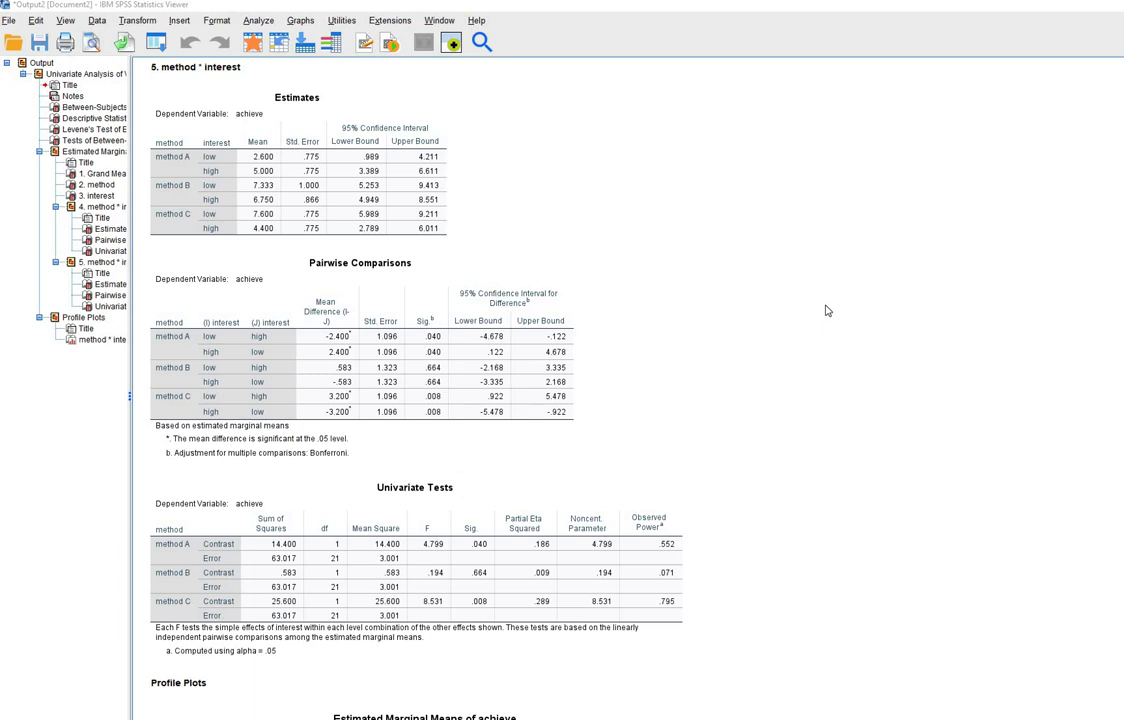
pyautogui.scroll(2, 826, 311)
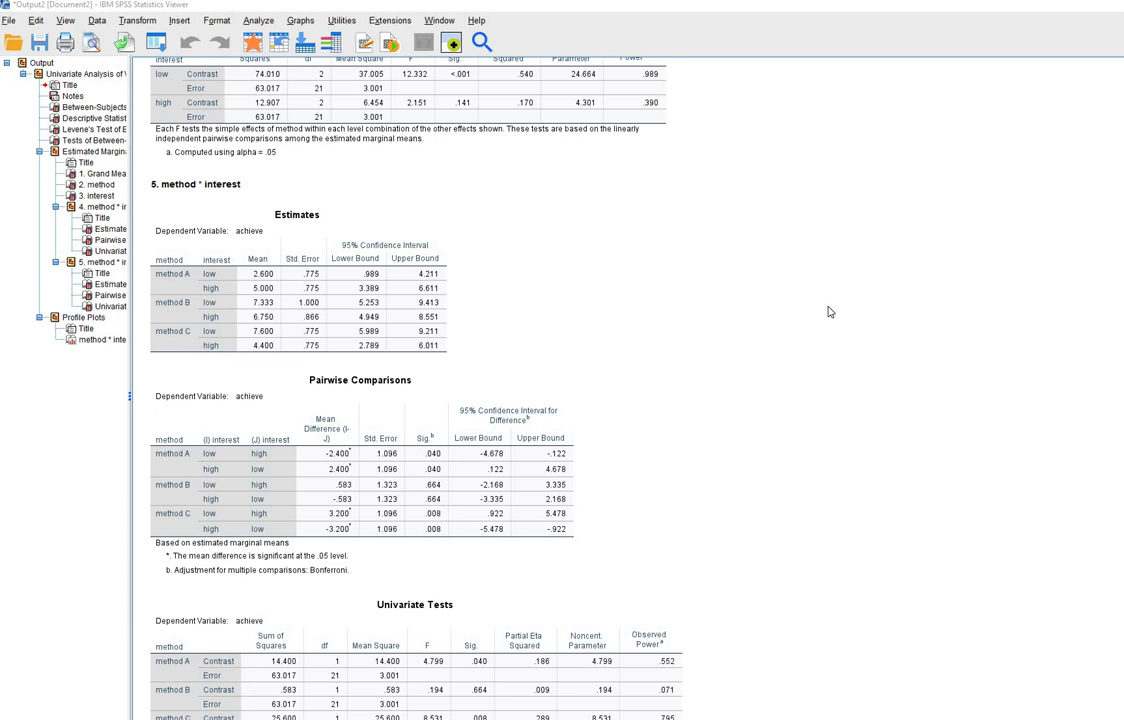
pyautogui.scroll(-1, 828, 312)
pyautogui.scroll(-1, 828, 312)
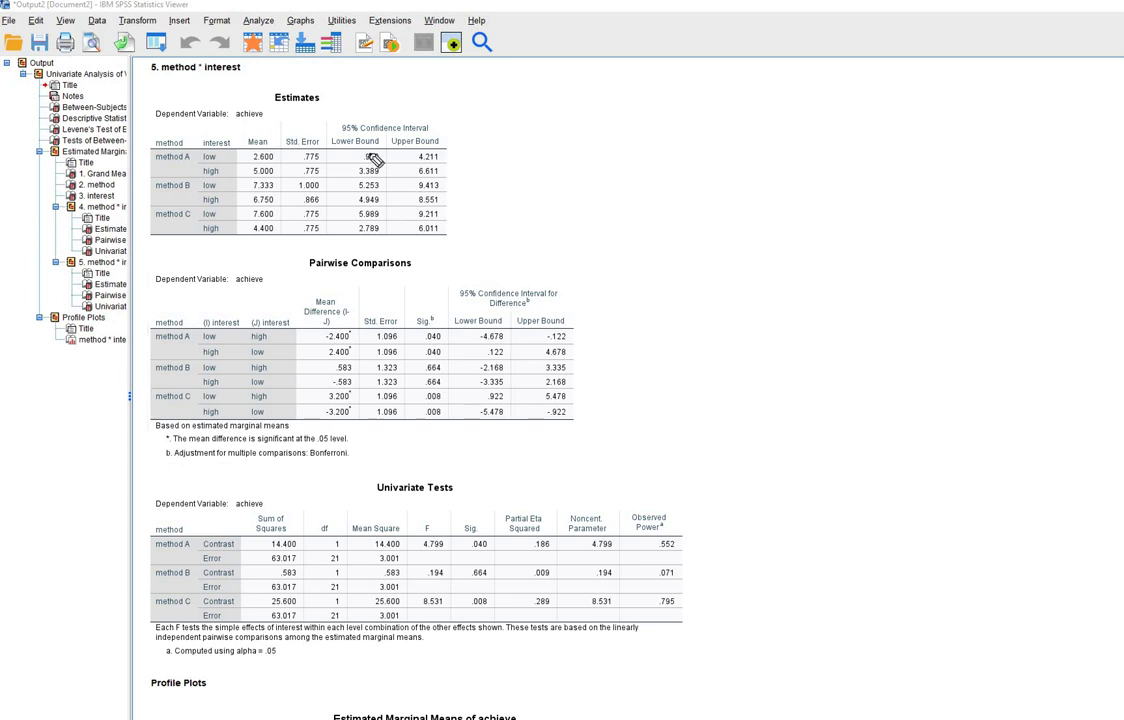
pyautogui.moveTo(307, 102); pyautogui.dragTo(276, 102)
pyautogui.click(162, 133)
pyautogui.click(212, 131)
pyautogui.moveTo(309, 271); pyautogui.dragTo(390, 270)
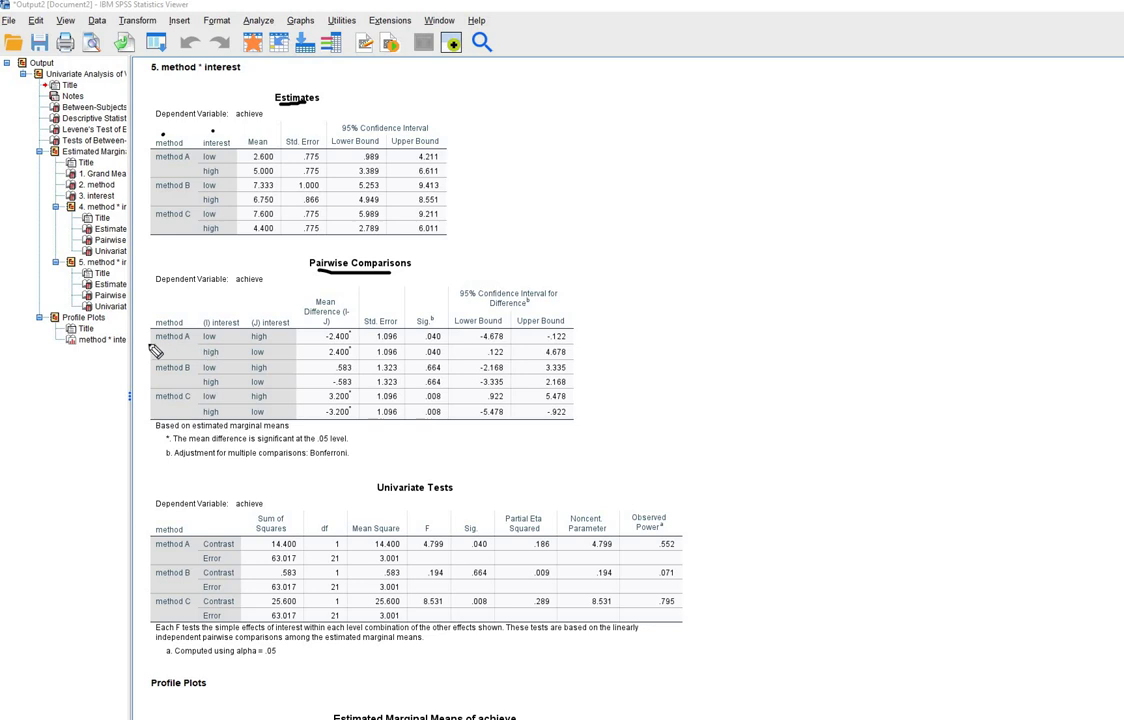
# Step: Examine the low versus high interest pairwise comparison within method A against its estimated means, including the mean difference and significance
pyautogui.moveTo(156, 343); pyautogui.dragTo(188, 341)
pyautogui.moveTo(162, 407)
pyautogui.mouseDown()
pyautogui.moveTo(188, 405)
pyautogui.moveTo(190, 377)
pyautogui.moveTo(219, 342)
pyautogui.moveTo(268, 342)
pyautogui.mouseUp()
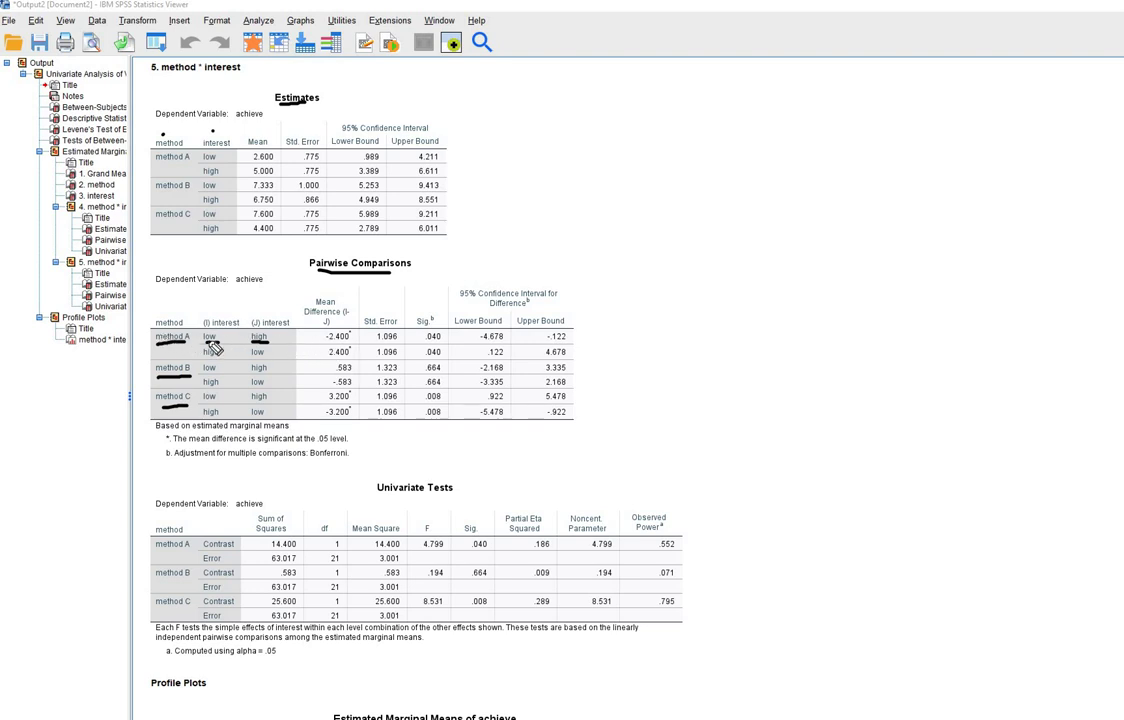
pyautogui.moveTo(205, 341); pyautogui.dragTo(220, 341)
pyautogui.moveTo(321, 344); pyautogui.dragTo(352, 344)
pyautogui.moveTo(248, 177); pyautogui.dragTo(275, 177)
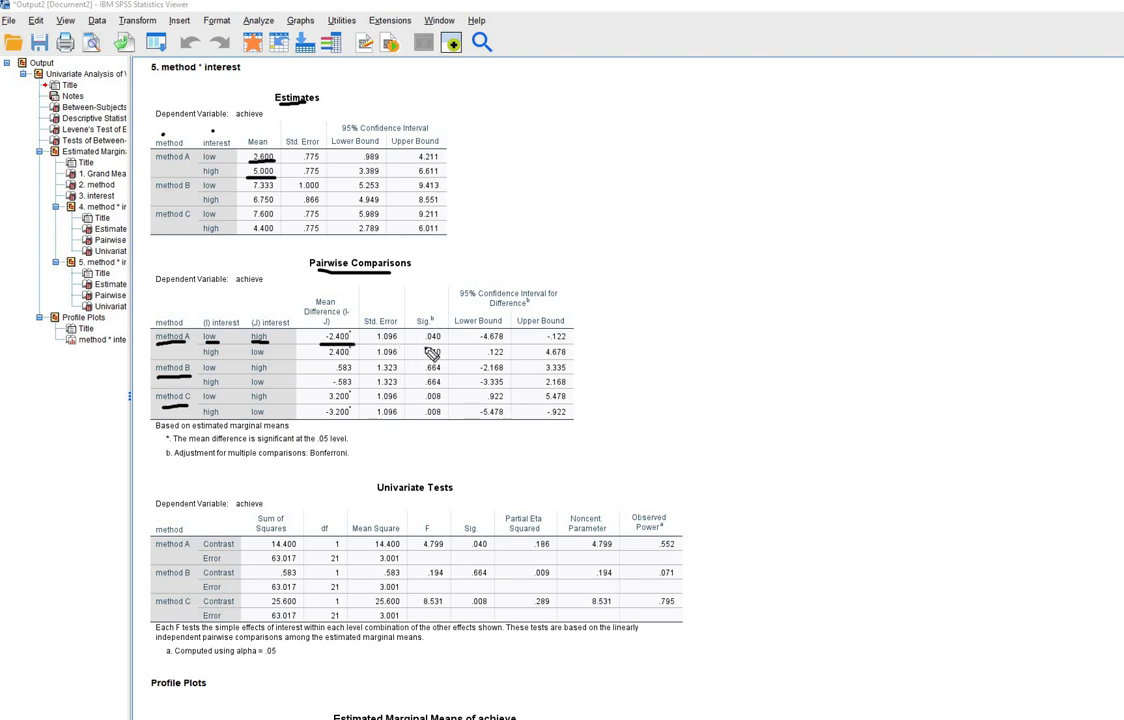
pyautogui.moveTo(426, 341); pyautogui.dragTo(442, 341)
# Step: Examine the significance of the low versus high interest pairwise comparisons within methods B and C
pyautogui.moveTo(203, 375); pyautogui.dragTo(268, 374)
pyautogui.moveTo(425, 375); pyautogui.dragTo(442, 375)
pyautogui.moveTo(203, 404); pyautogui.dragTo(349, 404)
pyautogui.moveTo(442, 404); pyautogui.dragTo(424, 404)
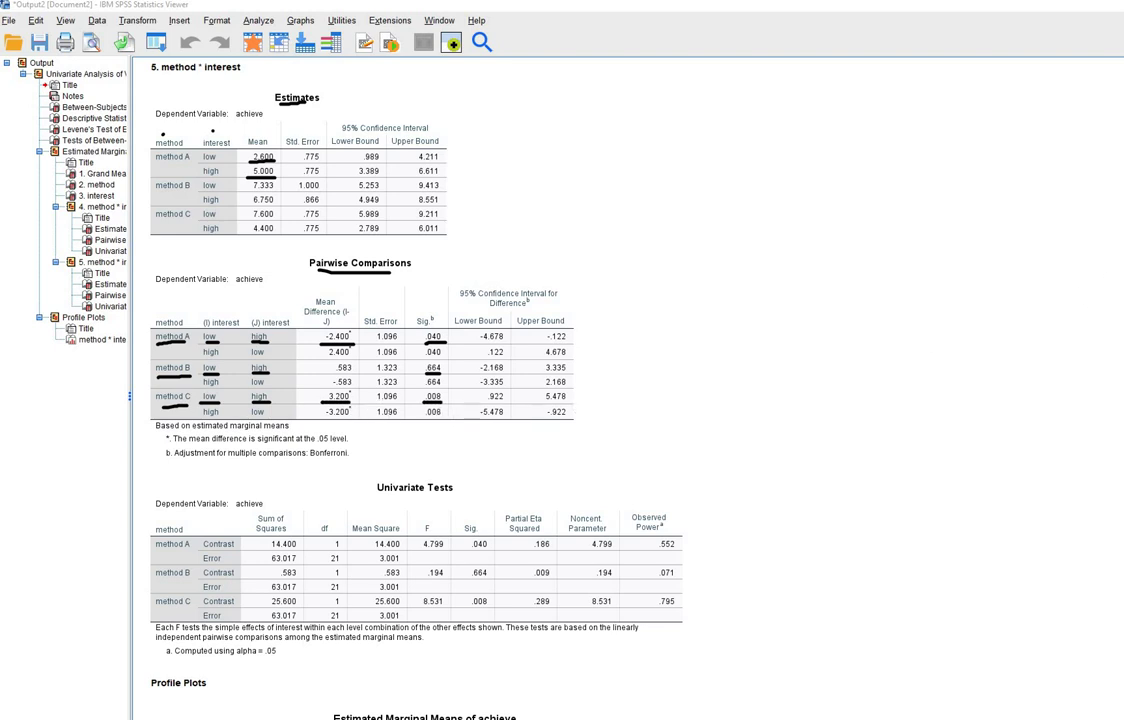
# Step: Examine F and significance in the univariate tests of the simple effect of interest for methods A, B and C
pyautogui.scroll(-5, 733, 409)
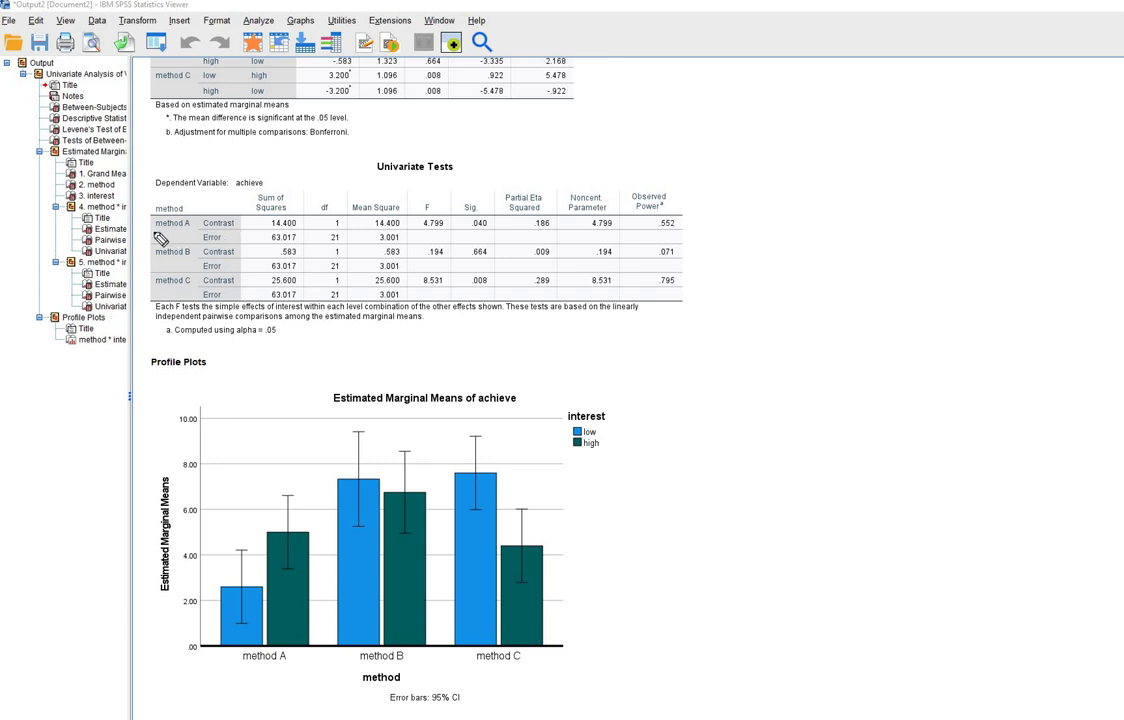
pyautogui.moveTo(156, 229); pyautogui.dragTo(191, 225)
pyautogui.moveTo(428, 231); pyautogui.dragTo(496, 229)
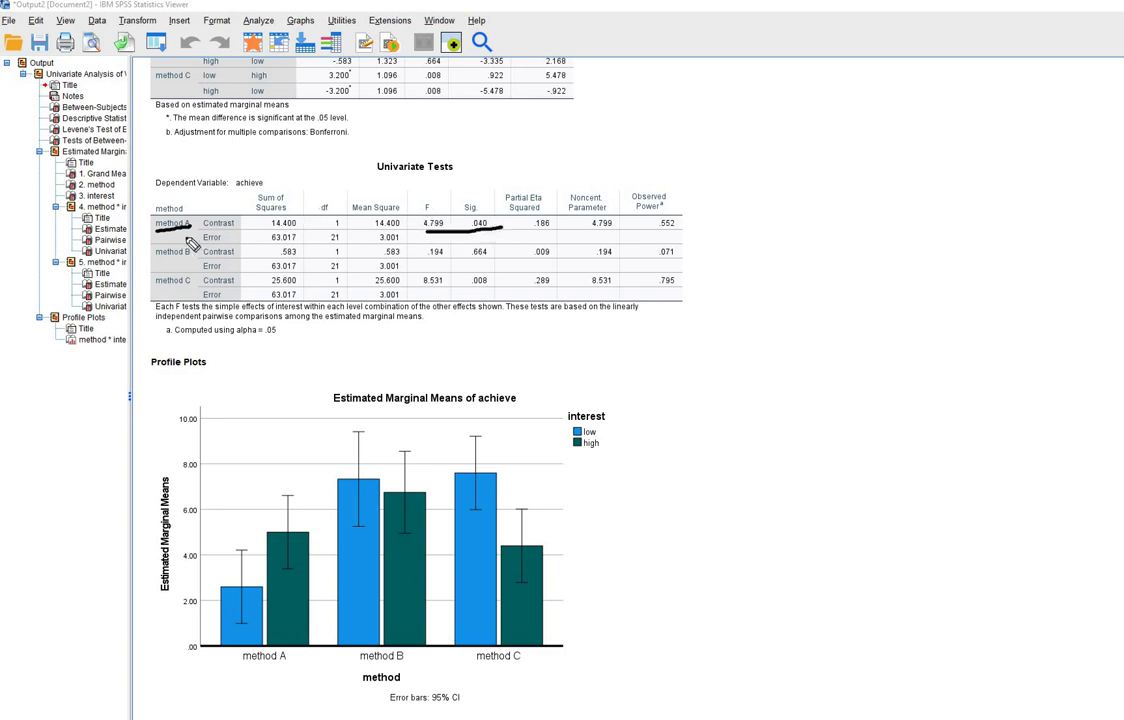
pyautogui.moveTo(157, 260); pyautogui.dragTo(206, 259)
pyautogui.moveTo(428, 262); pyautogui.dragTo(497, 252)
pyautogui.moveTo(157, 290); pyautogui.dragTo(206, 287)
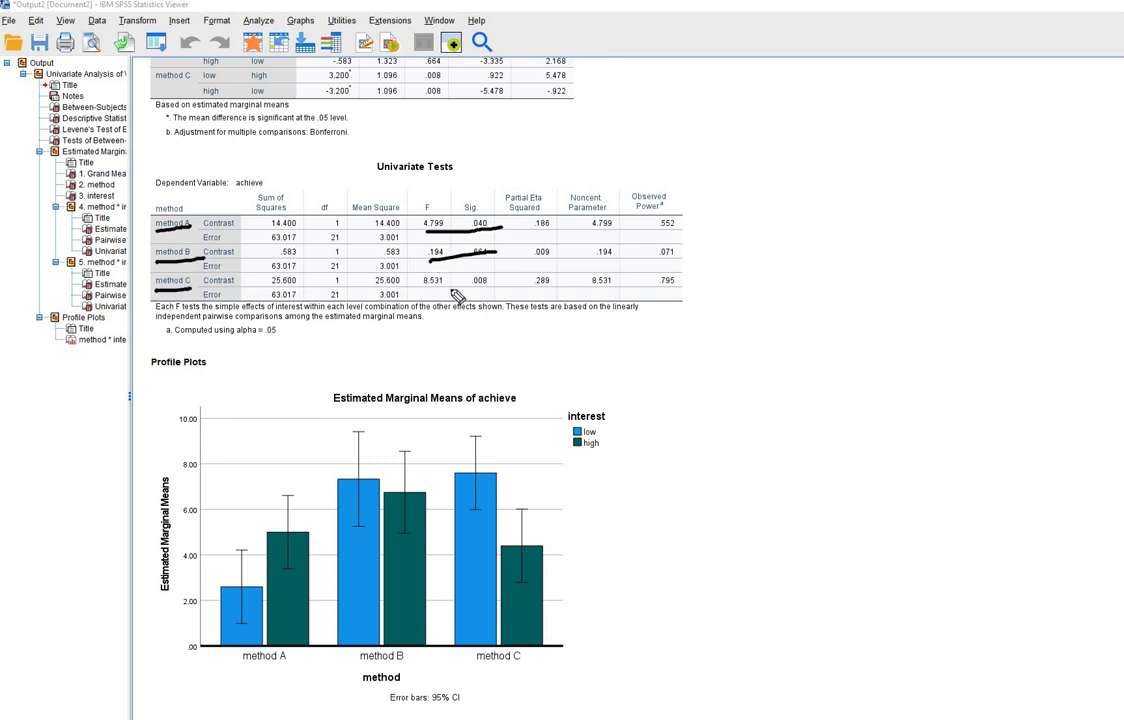
pyautogui.moveTo(427, 292); pyautogui.dragTo(490, 288)
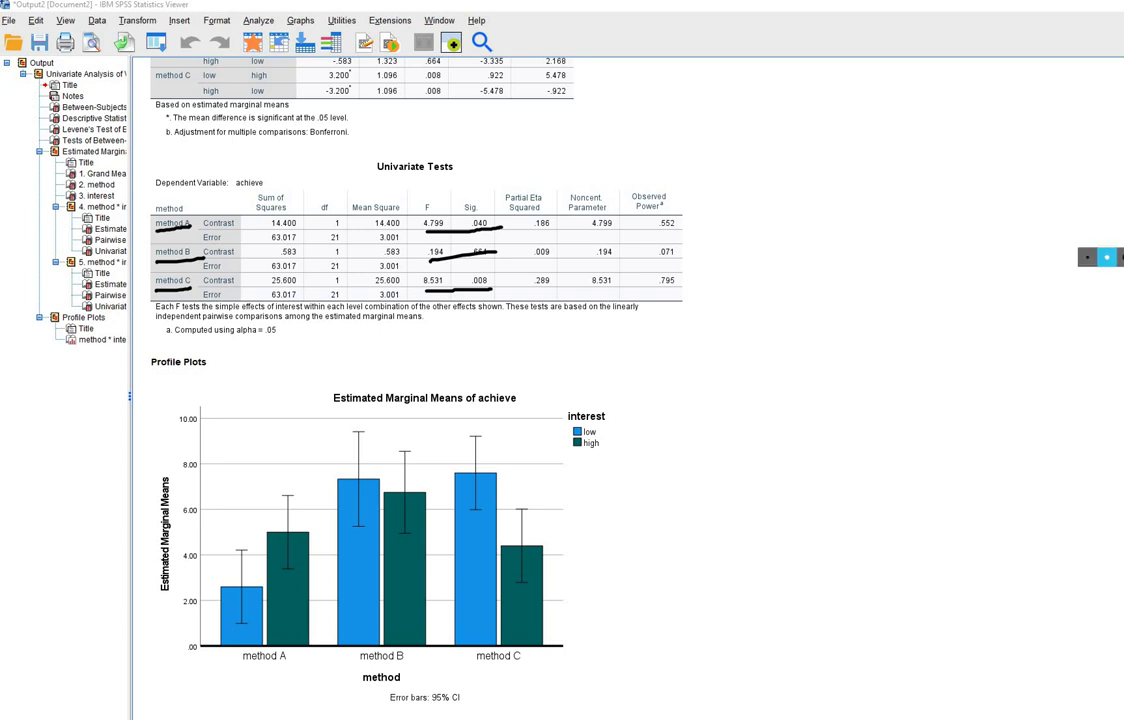
pyautogui.press('Escape')
# Step: Examine the bar profile plot of estimated marginal means, comparing low and high interest across methods A, B and C
pyautogui.click(415, 437)
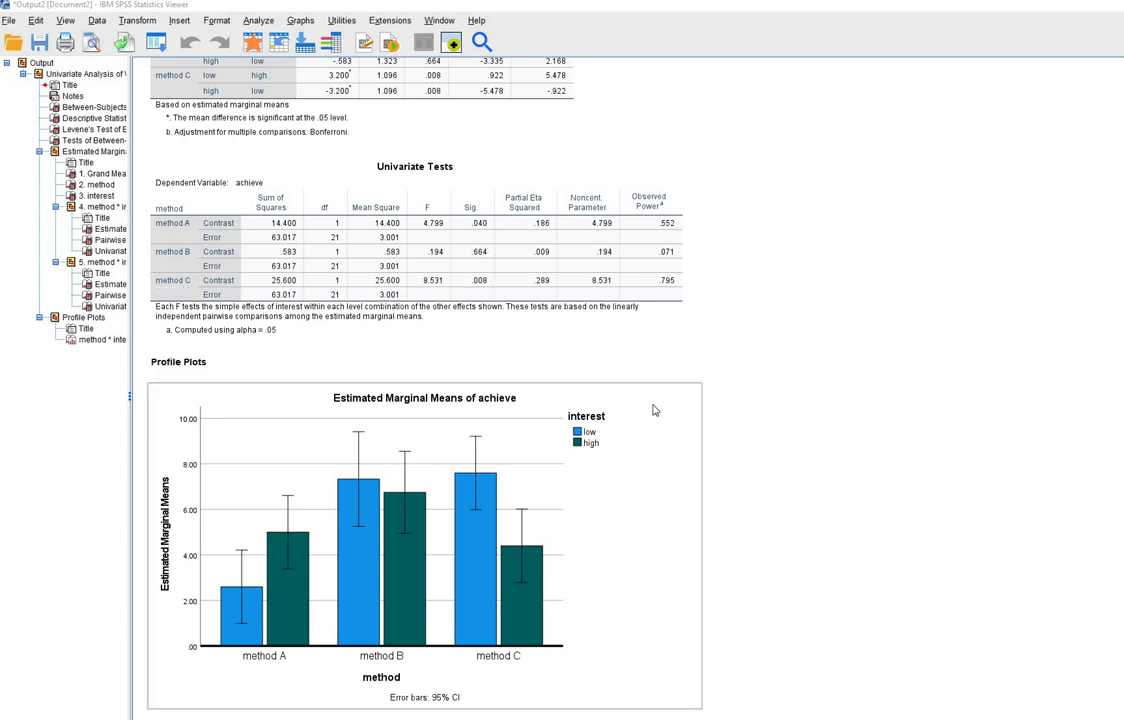
pyautogui.click(769, 393)
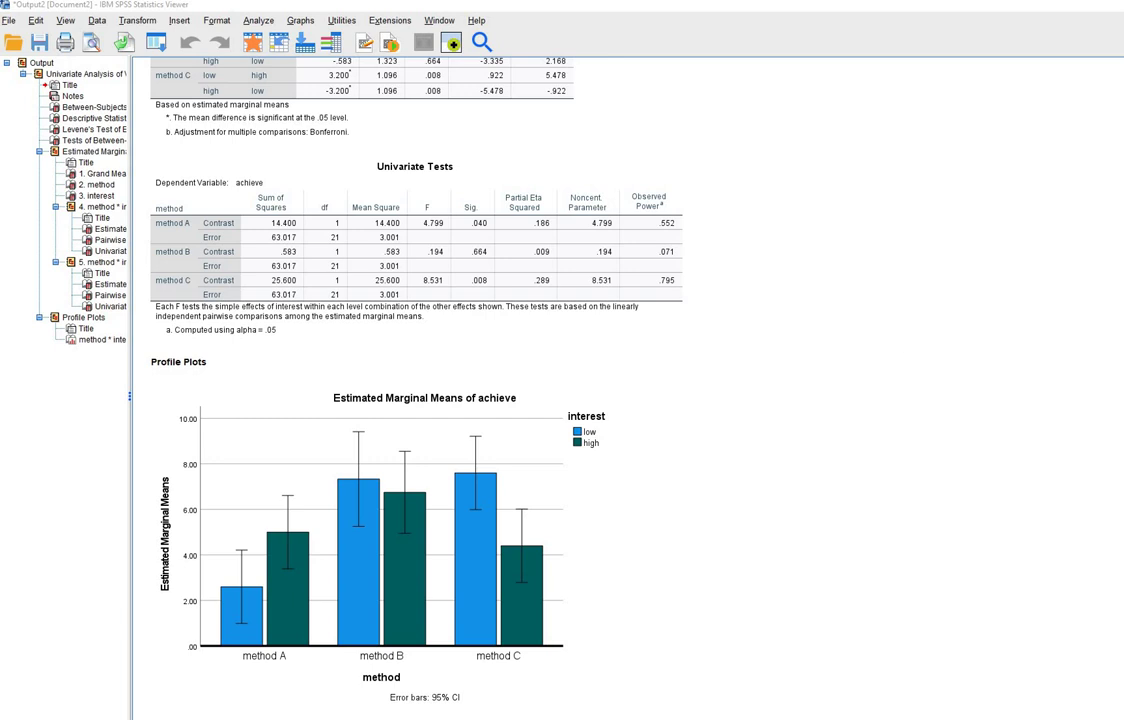
pyautogui.click(479, 470)
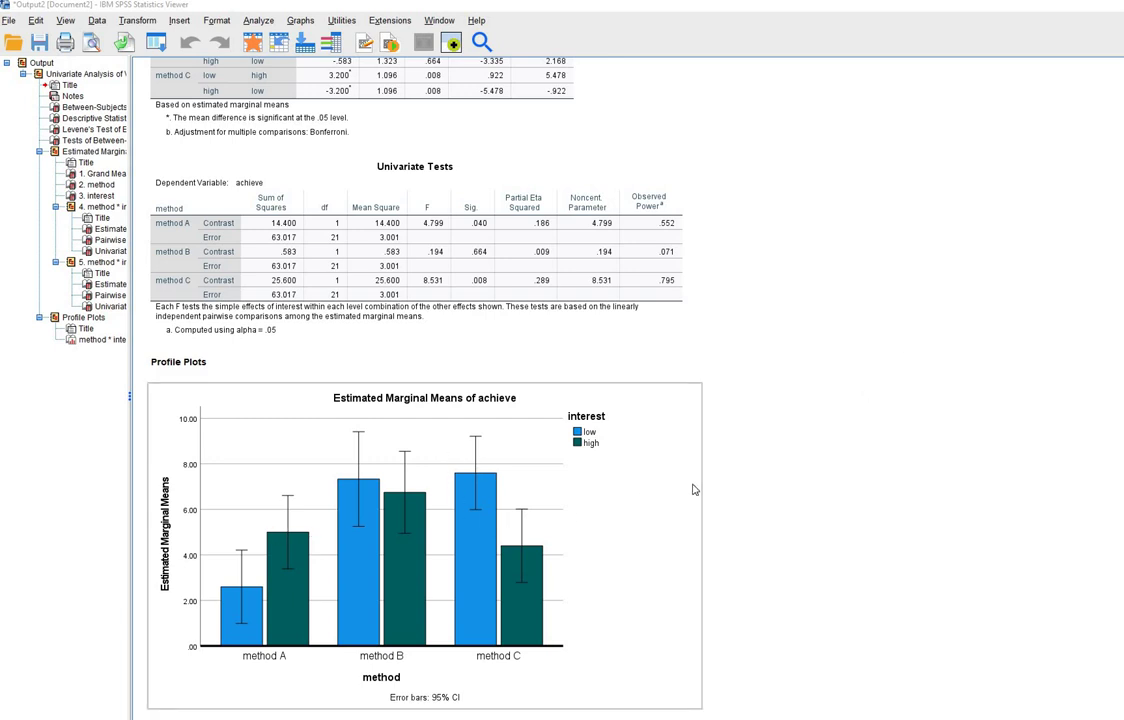
pyautogui.click(825, 470)
pyautogui.click(478, 541)
pyautogui.click(1027, 426)
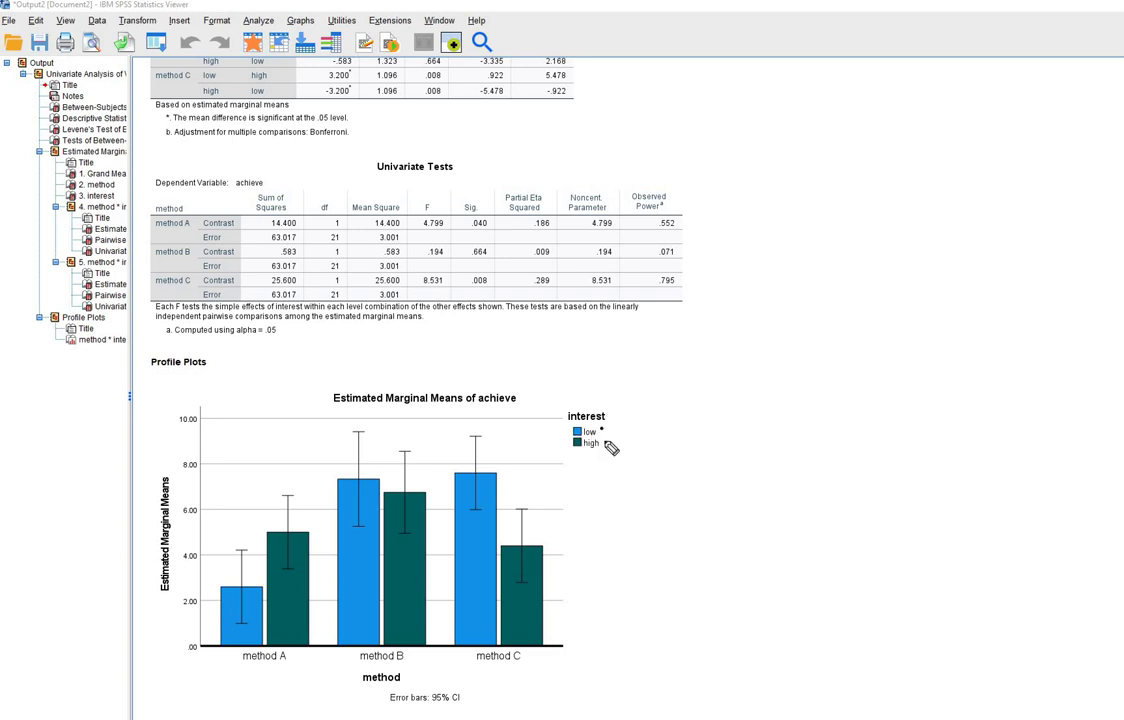
pyautogui.moveTo(603, 439); pyautogui.dragTo(605, 443)
pyautogui.moveTo(285, 669); pyautogui.dragTo(243, 669)
pyautogui.moveTo(515, 668); pyautogui.dragTo(487, 668)
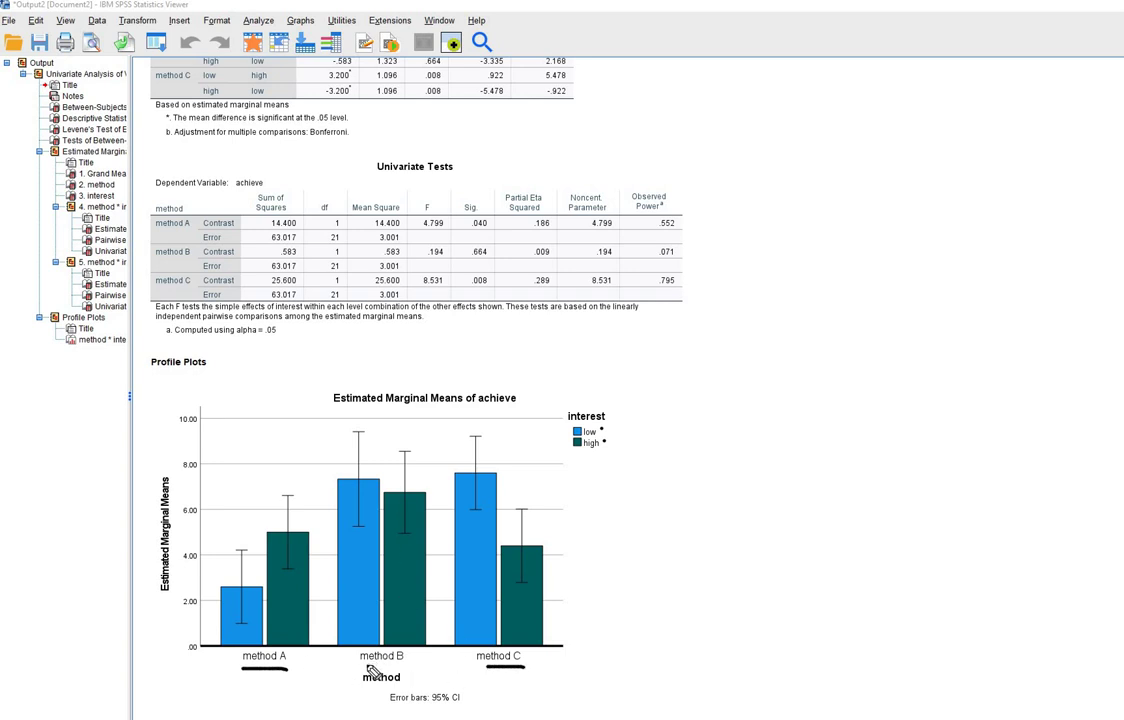
pyautogui.moveTo(405, 664); pyautogui.dragTo(364, 665)
pyautogui.press('Escape')
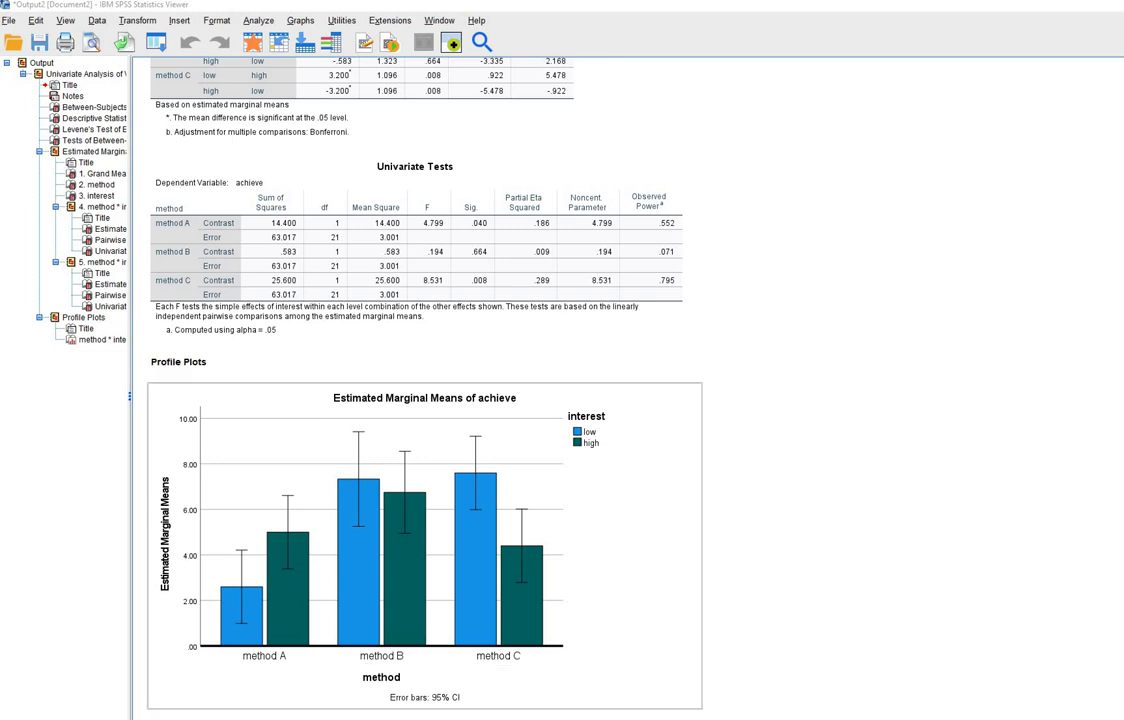
pyautogui.click(483, 574)
# Step: Rerun the univariate analysis of achieve with the method*interest profile plot set to a line chart
pyautogui.click(262, 22)
pyautogui.moveTo(400, 171)
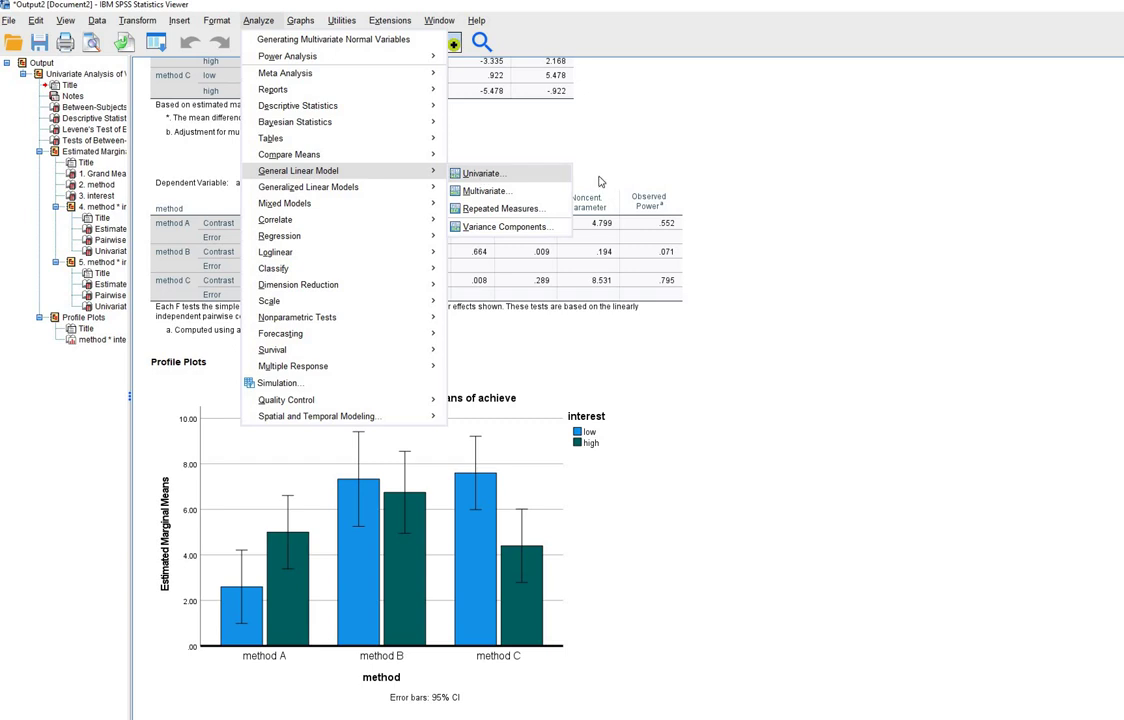
pyautogui.click(481, 173)
pyautogui.click(634, 200)
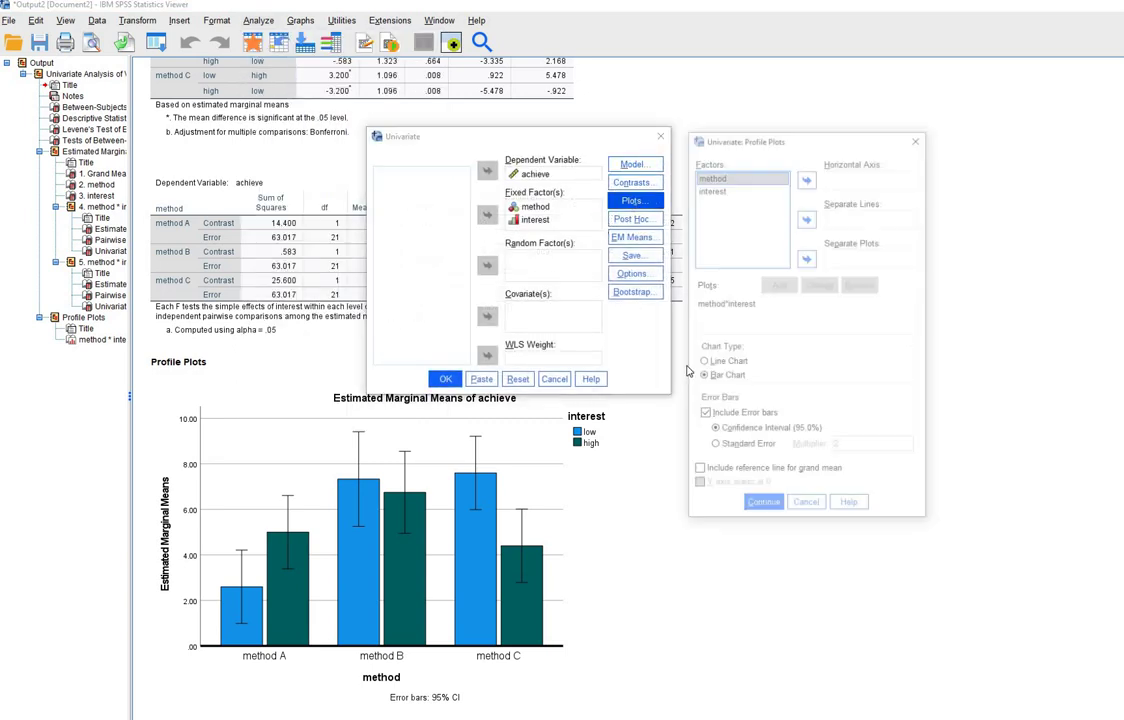
pyautogui.click(712, 363)
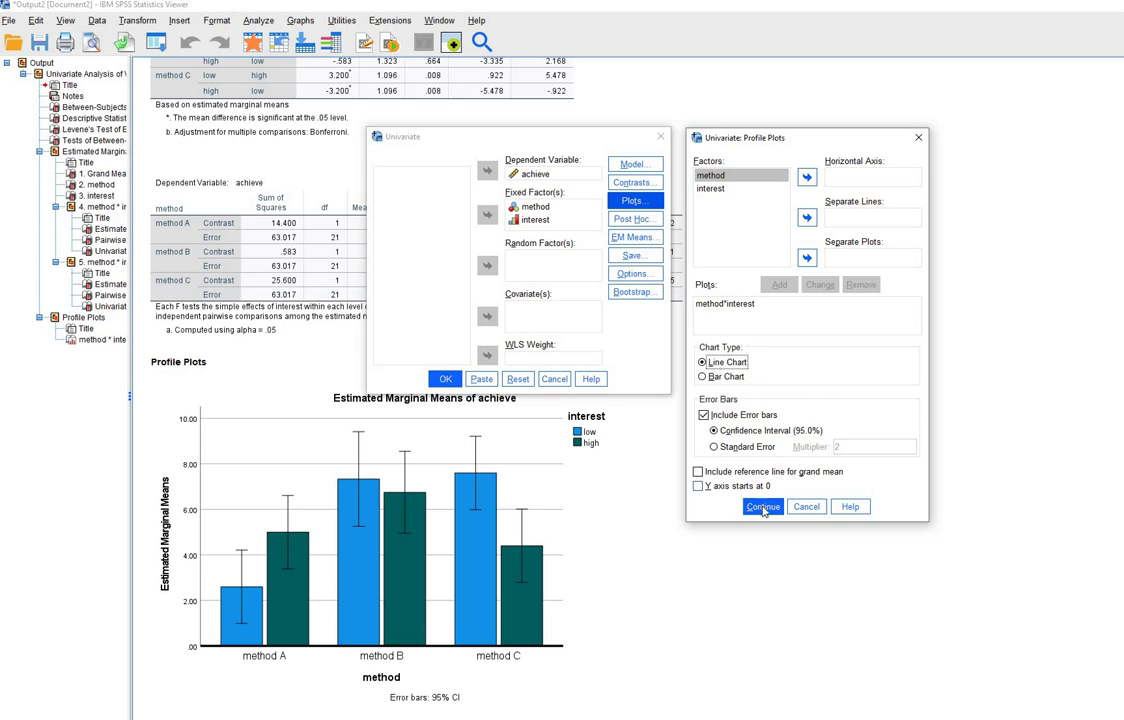
pyautogui.click(762, 506)
pyautogui.press('Return')
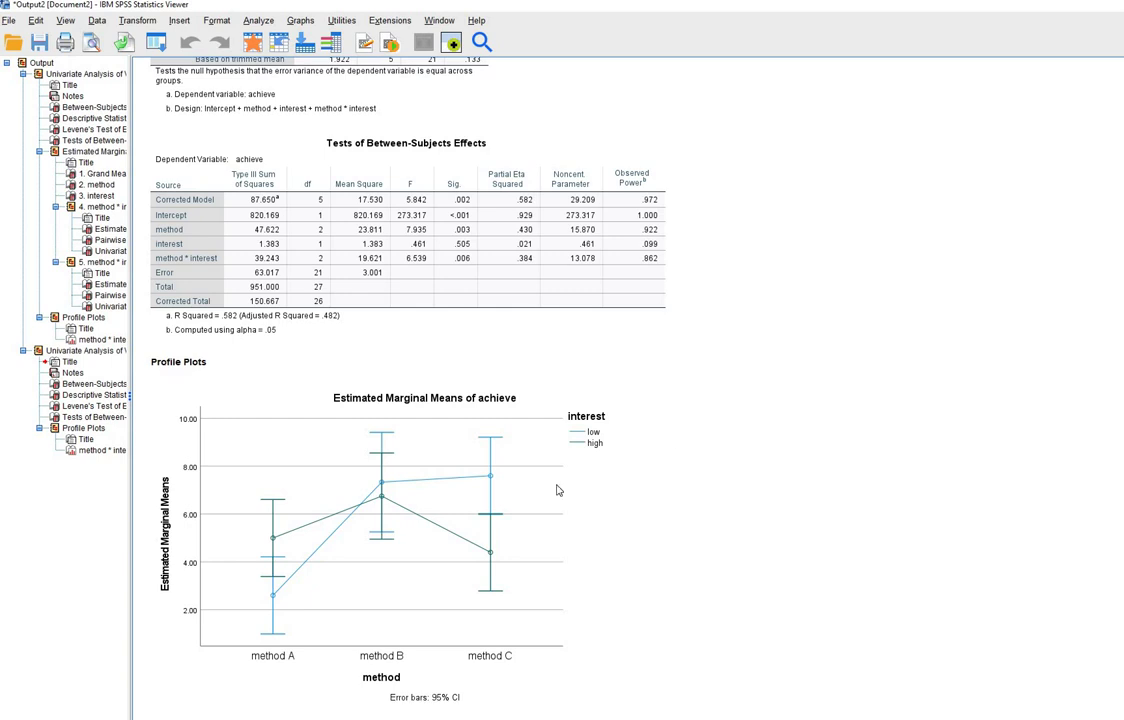
# Step: Compare the bar profile plot from the first analysis with the line profile plot in the rerun output
pyautogui.scroll(15, 801, 443)
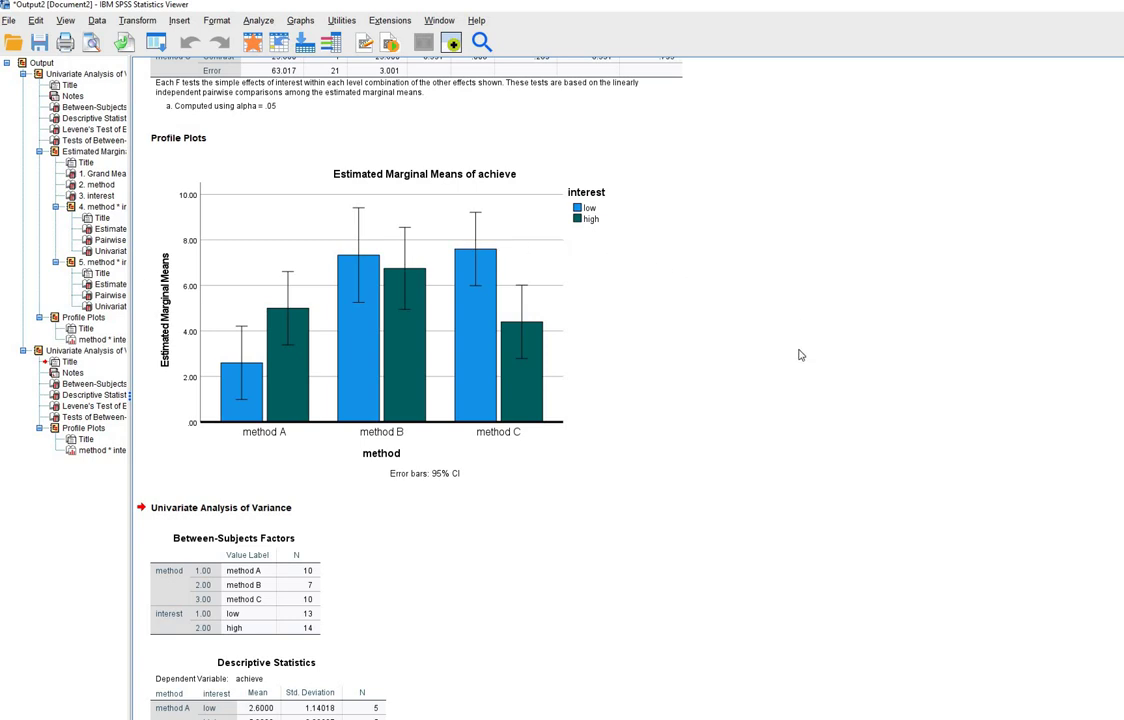
pyautogui.scroll(-15, 801, 355)
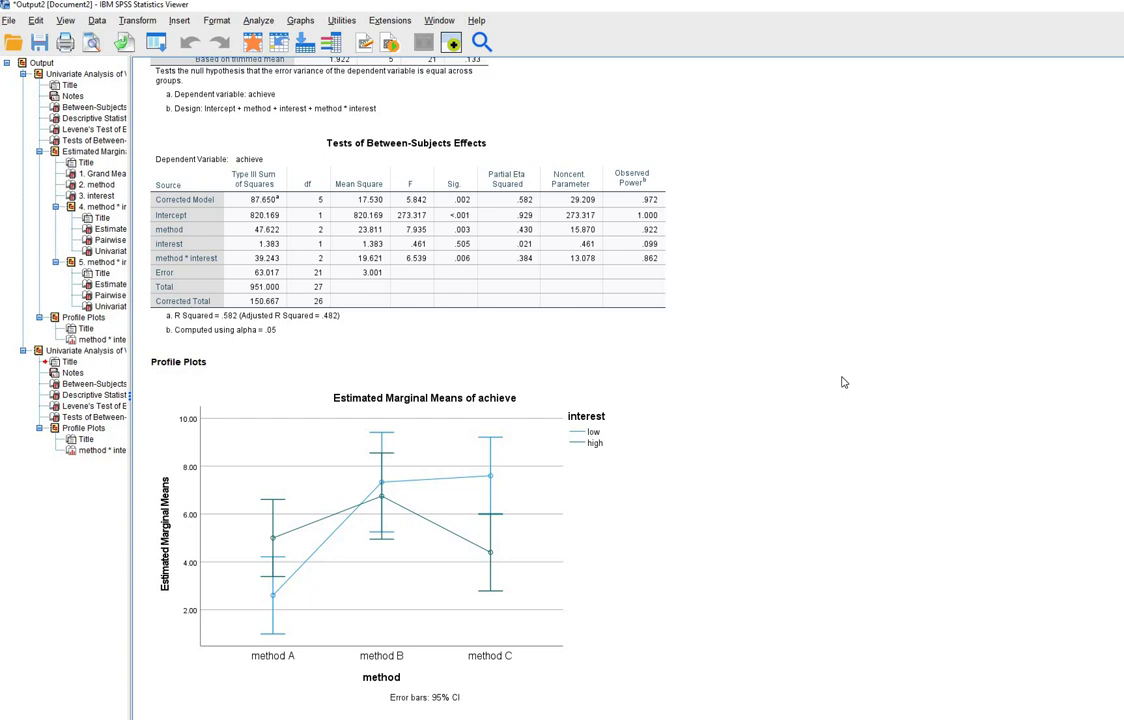
pyautogui.click(297, 603)
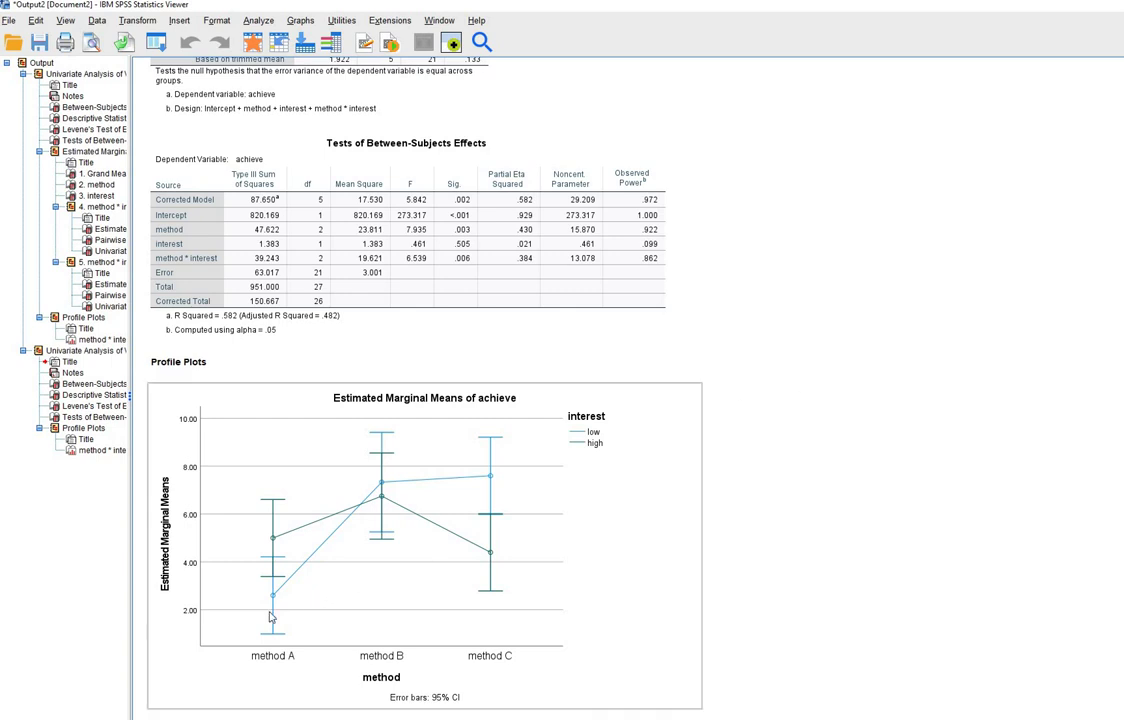